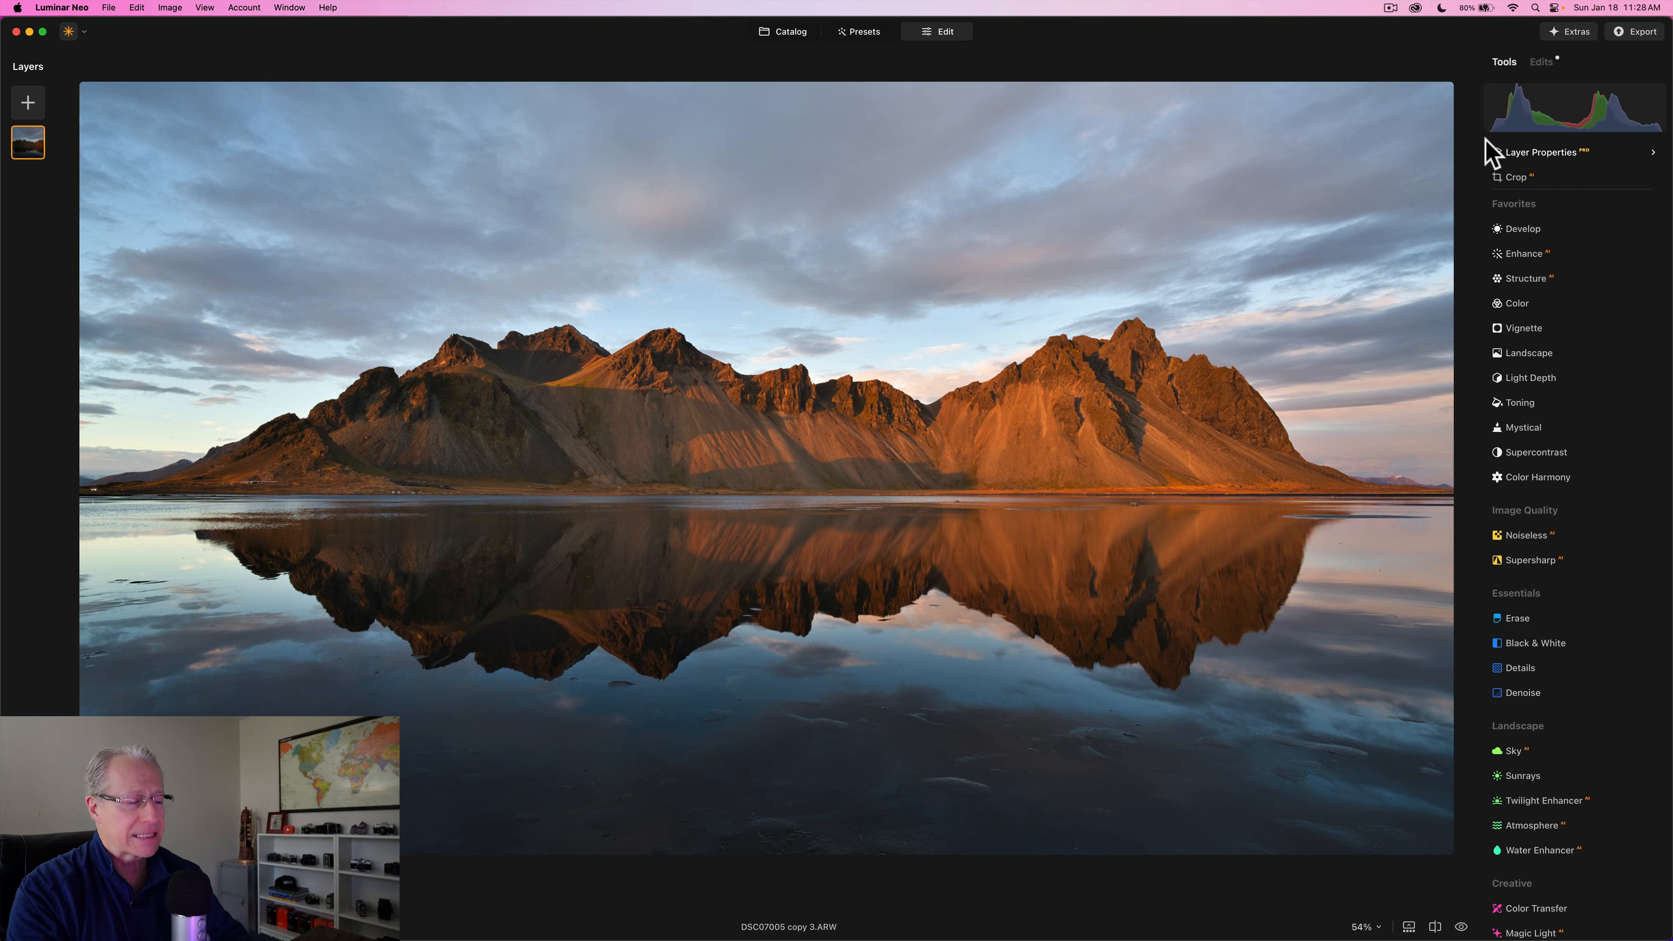
Apply Structure to the photo with an amount of 46 and compare the image with and without it.
click(1540, 277)
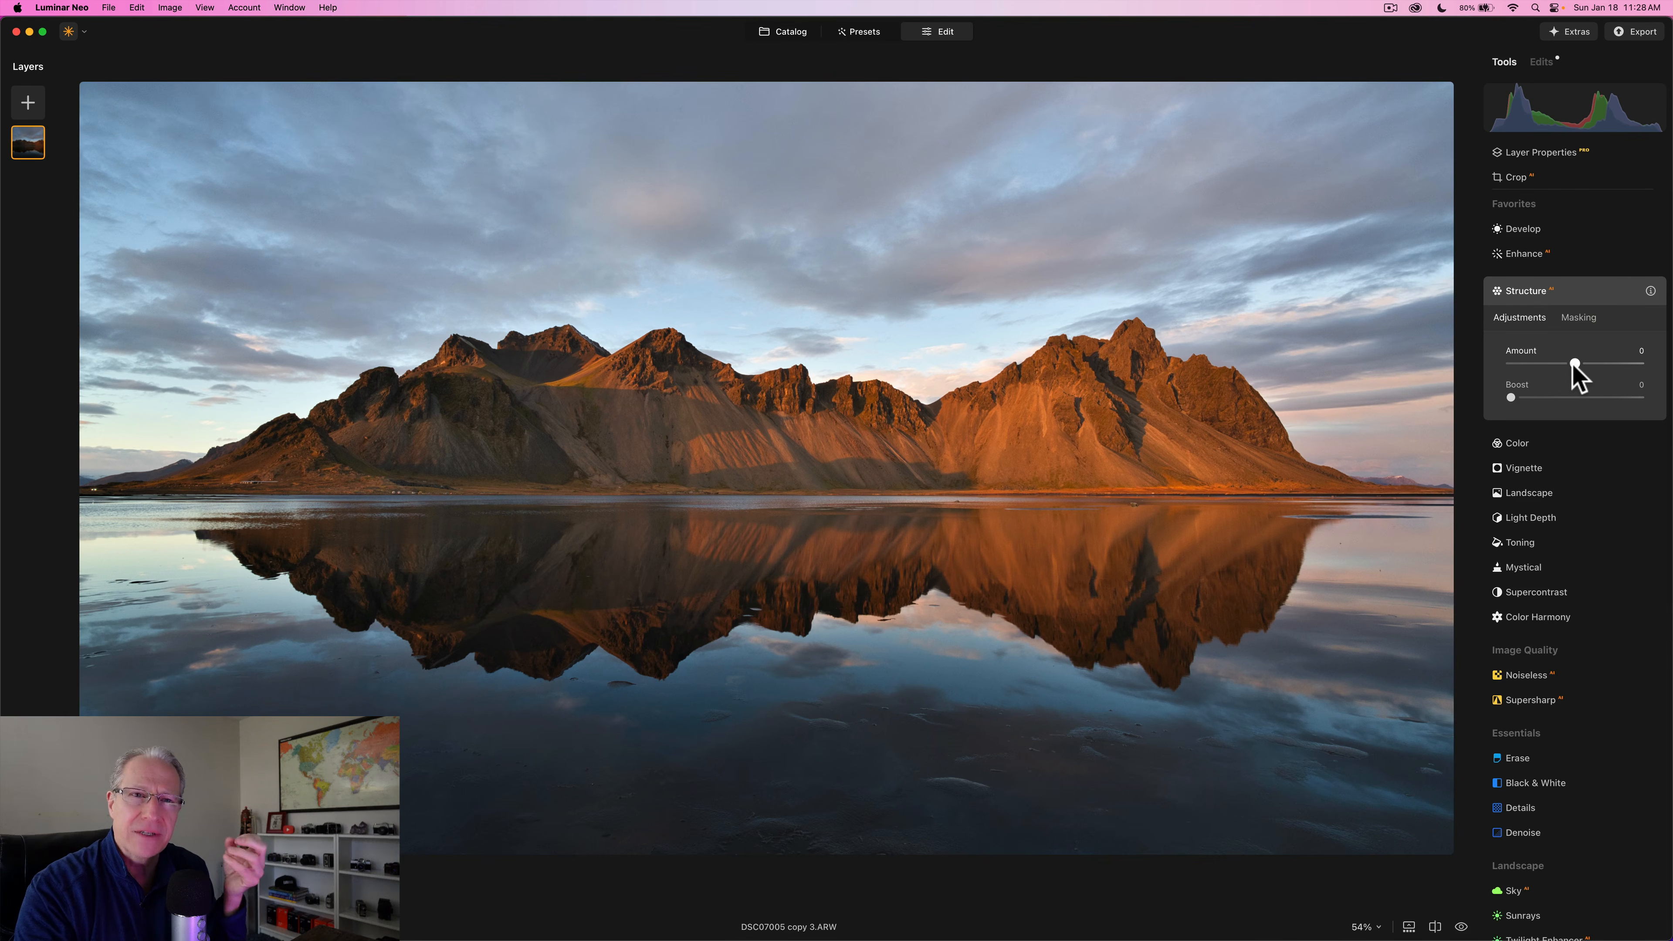
drag(1573, 364, 1603, 364)
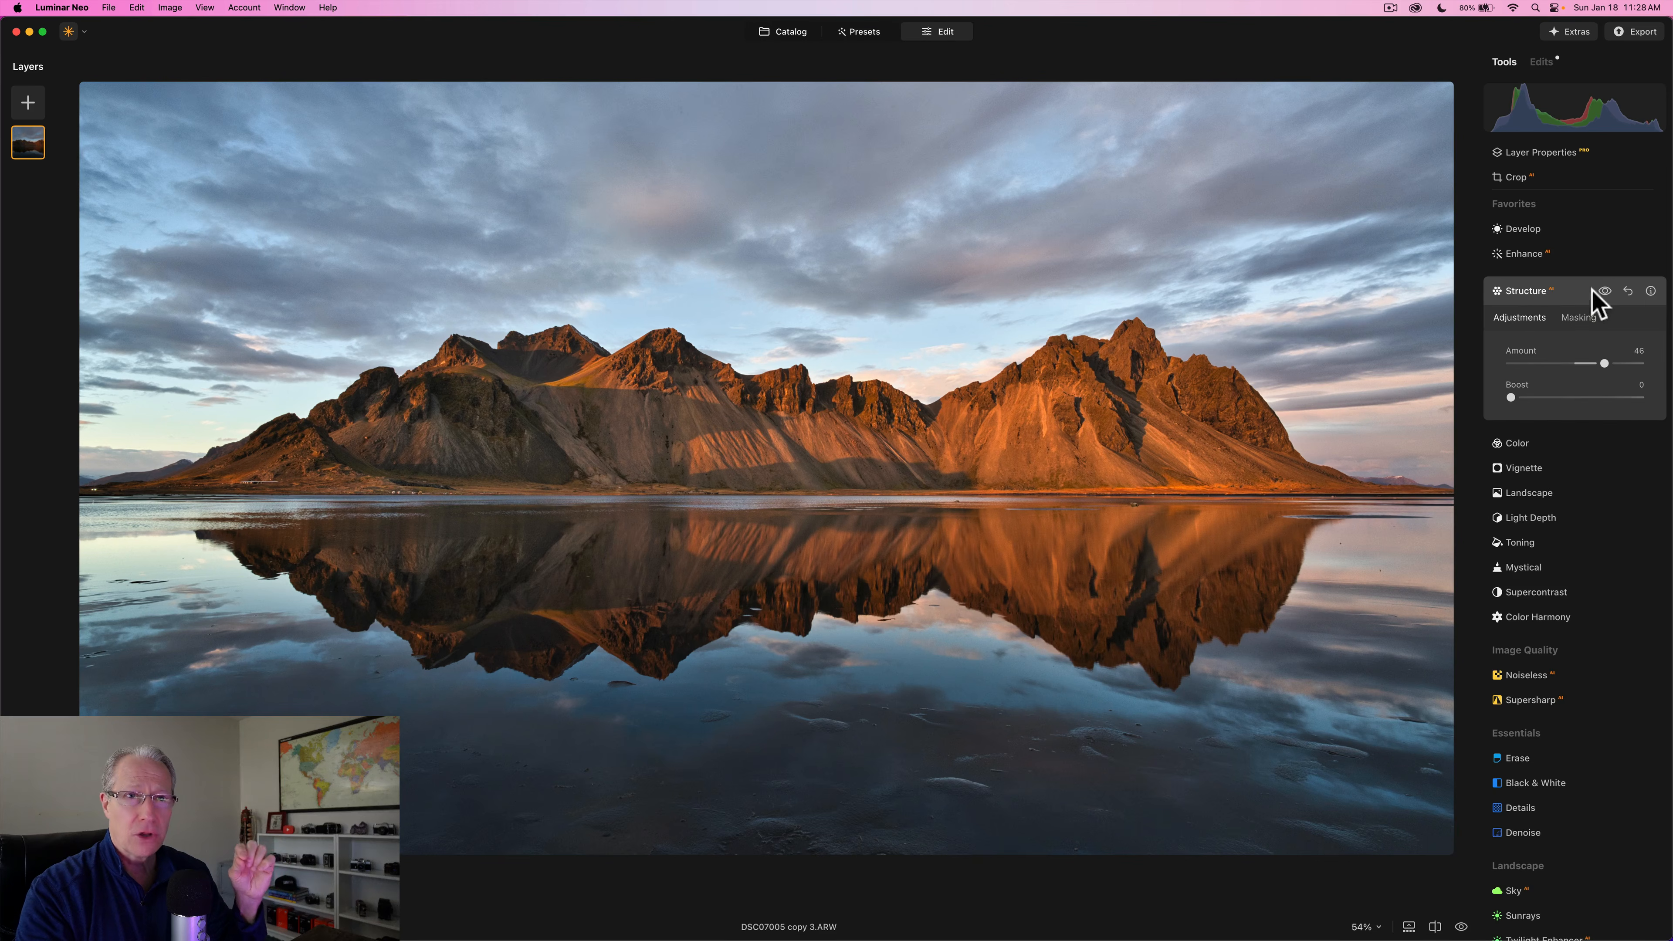
click(1607, 290)
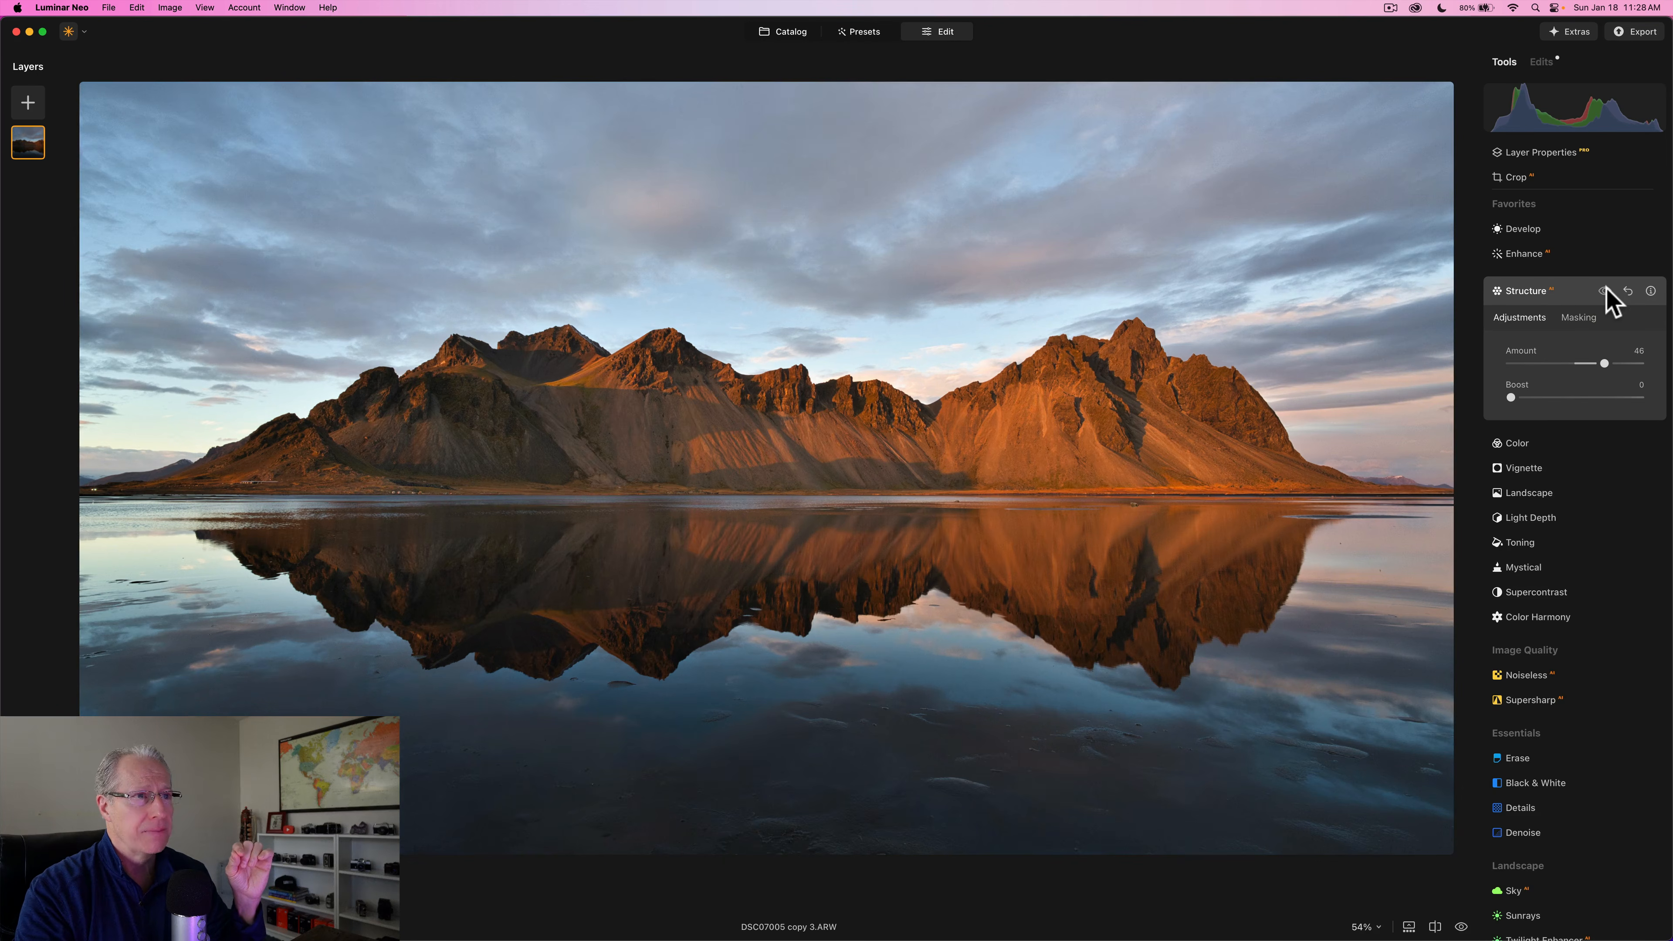
click(1604, 290)
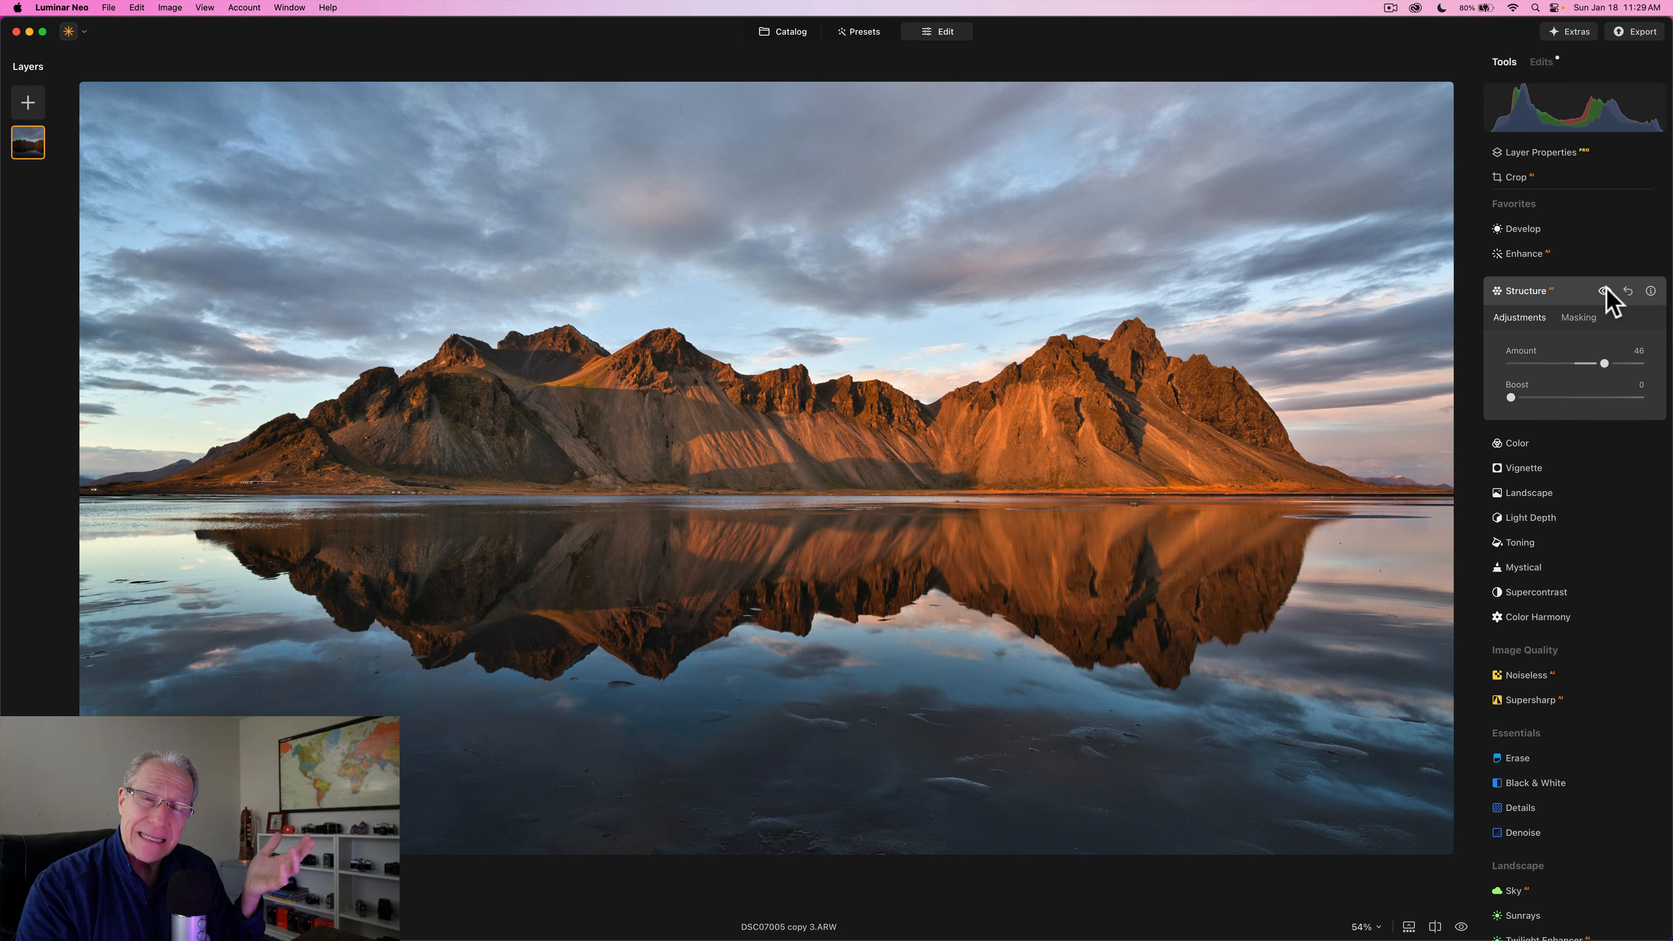
click(1604, 290)
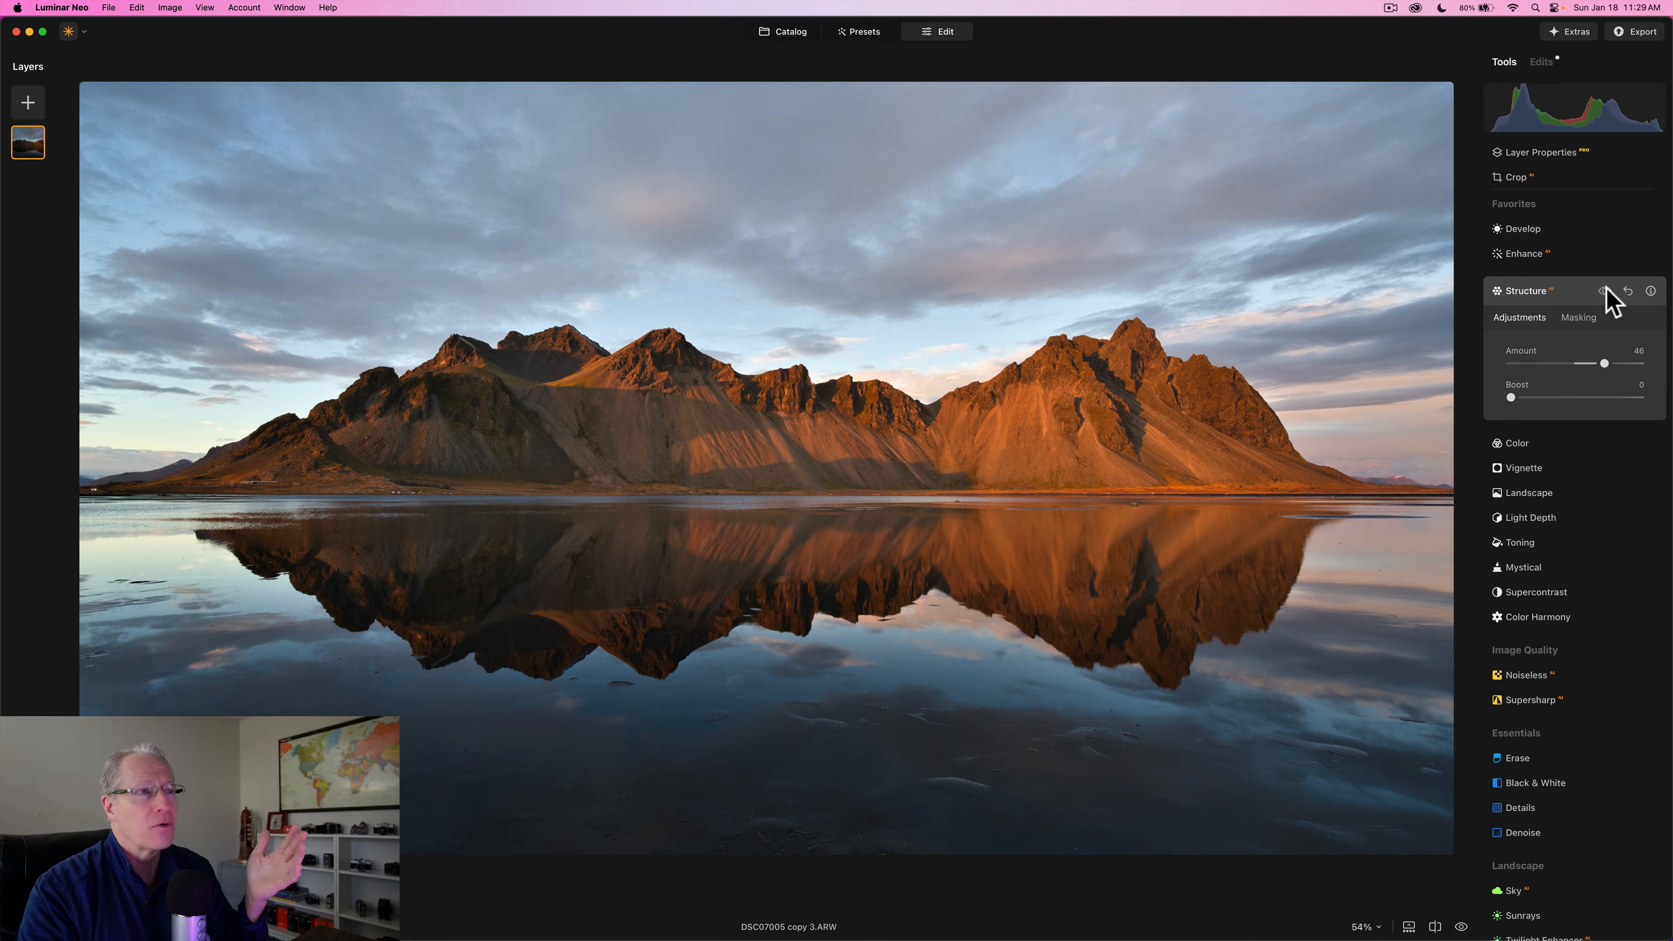
click(1605, 290)
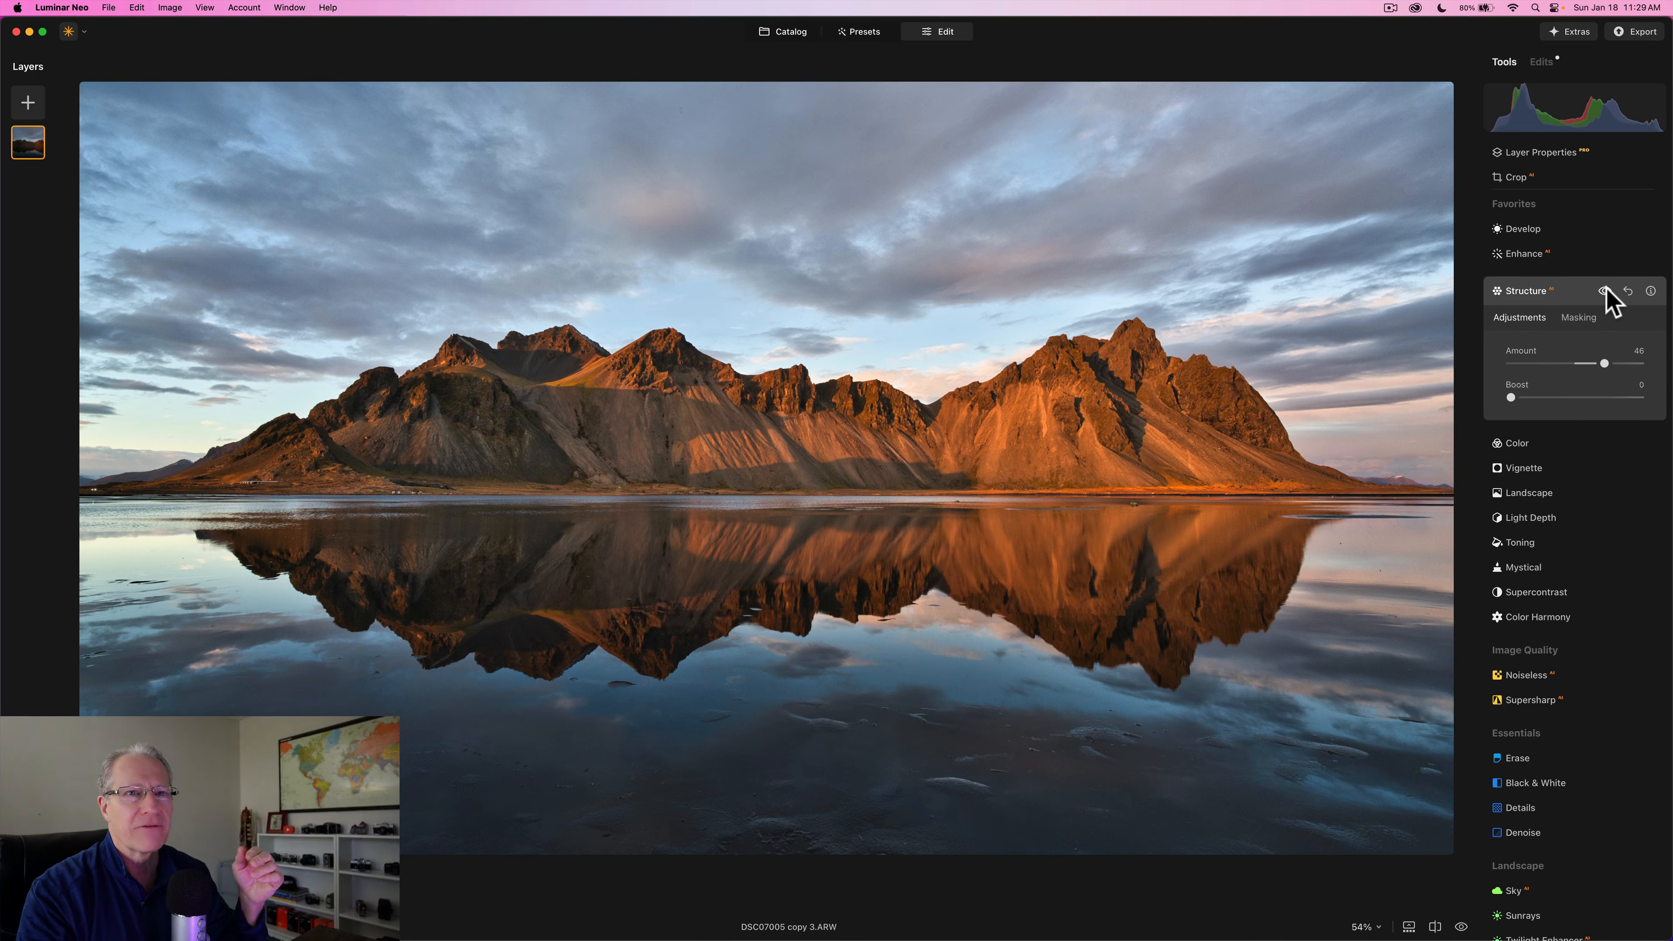
click(1604, 291)
click(1605, 291)
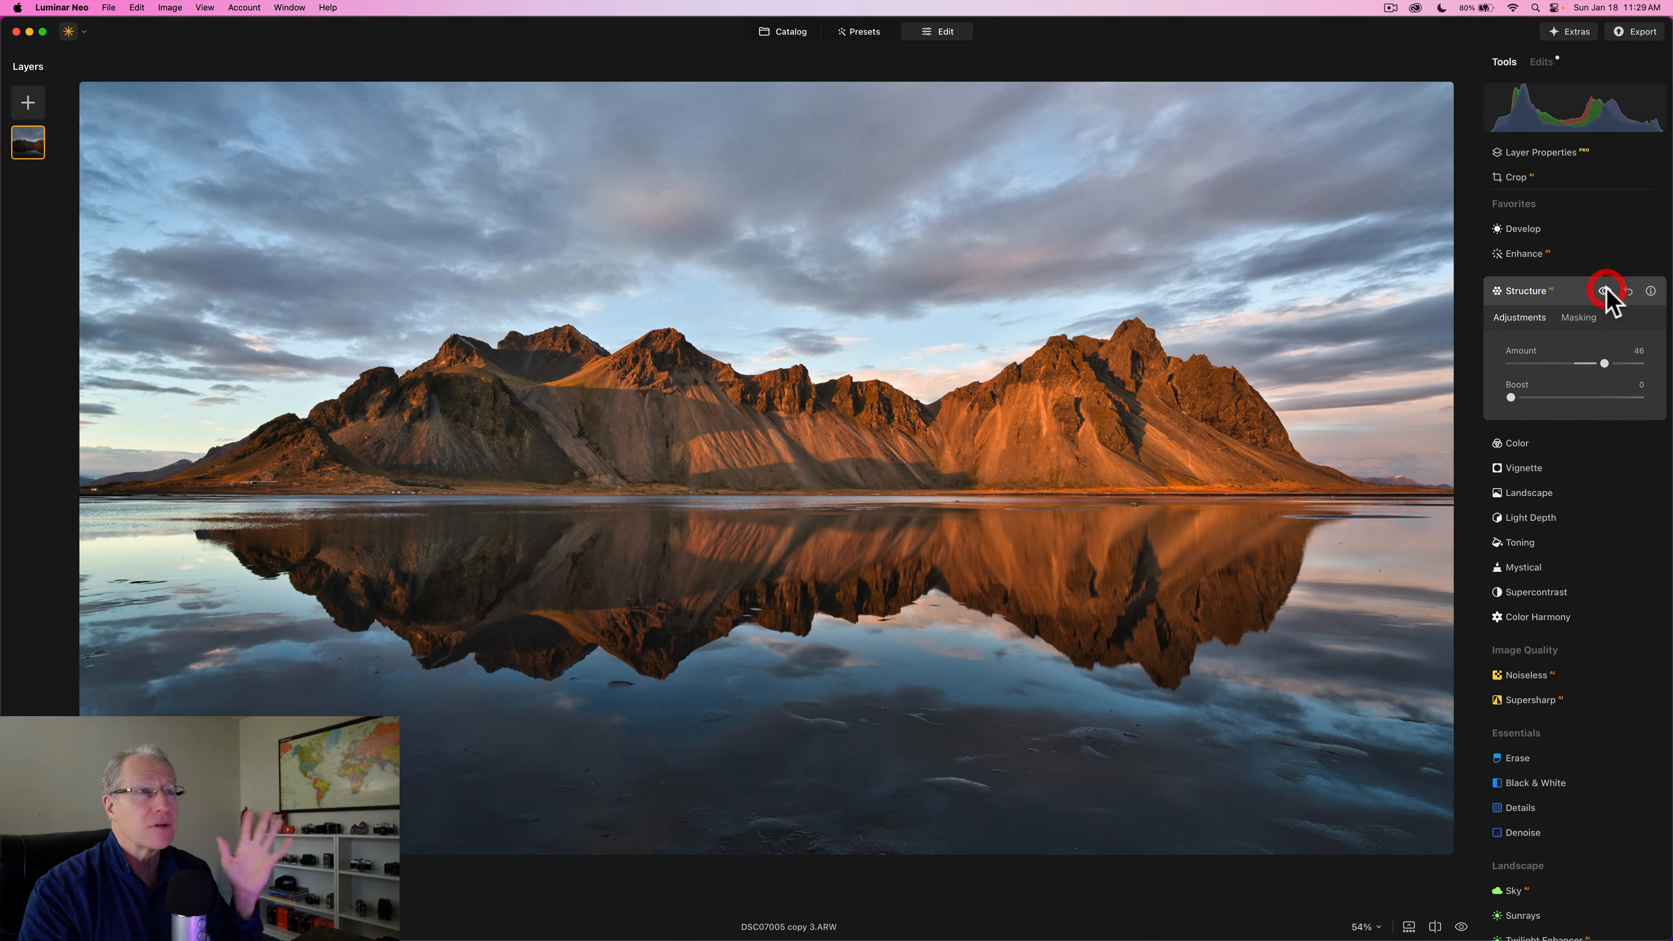
Mask Structure with a linear gradient that fully covers the lower water and fades out near the top of the sky.
click(1578, 318)
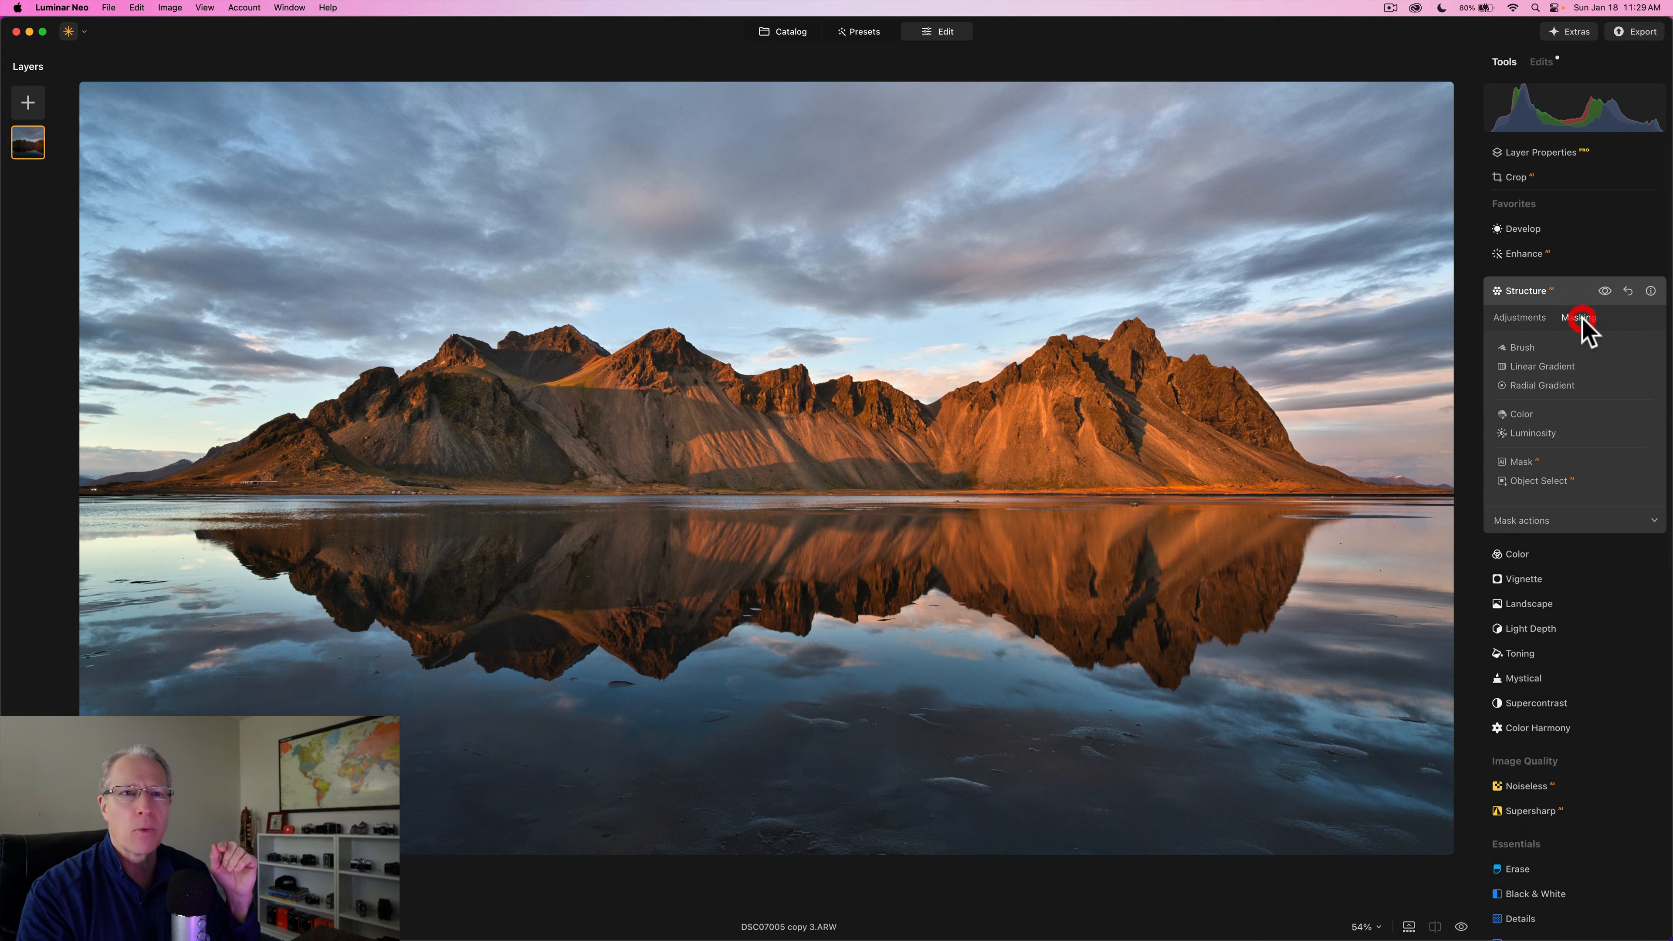
click(1549, 369)
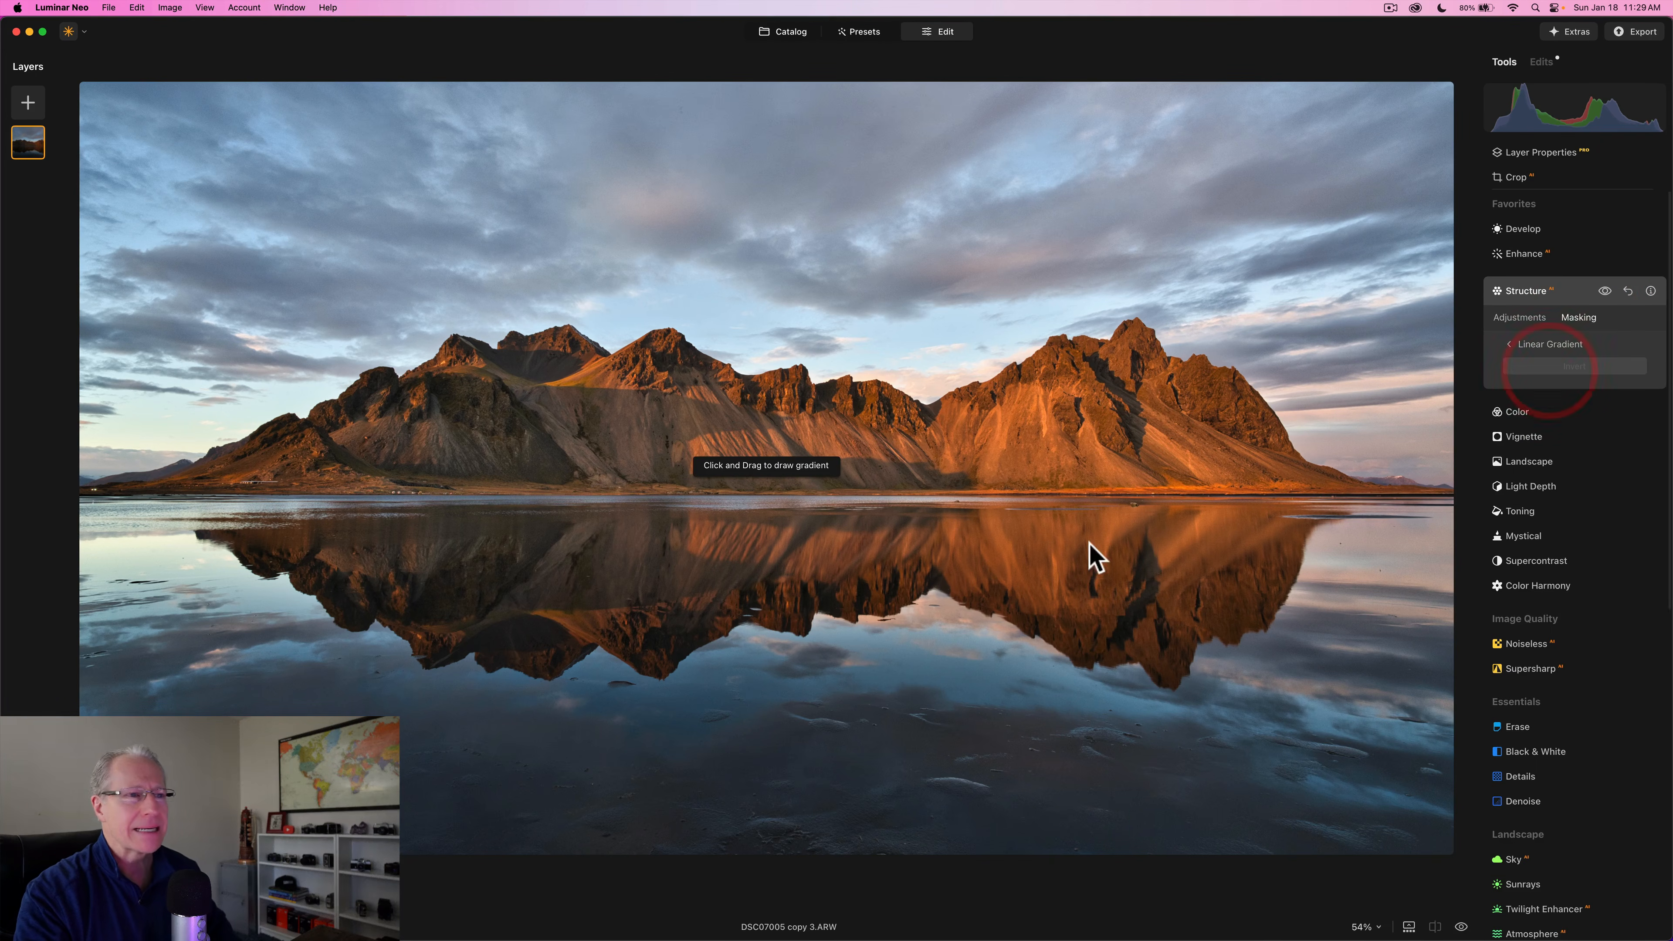
drag(860, 630, 858, 256)
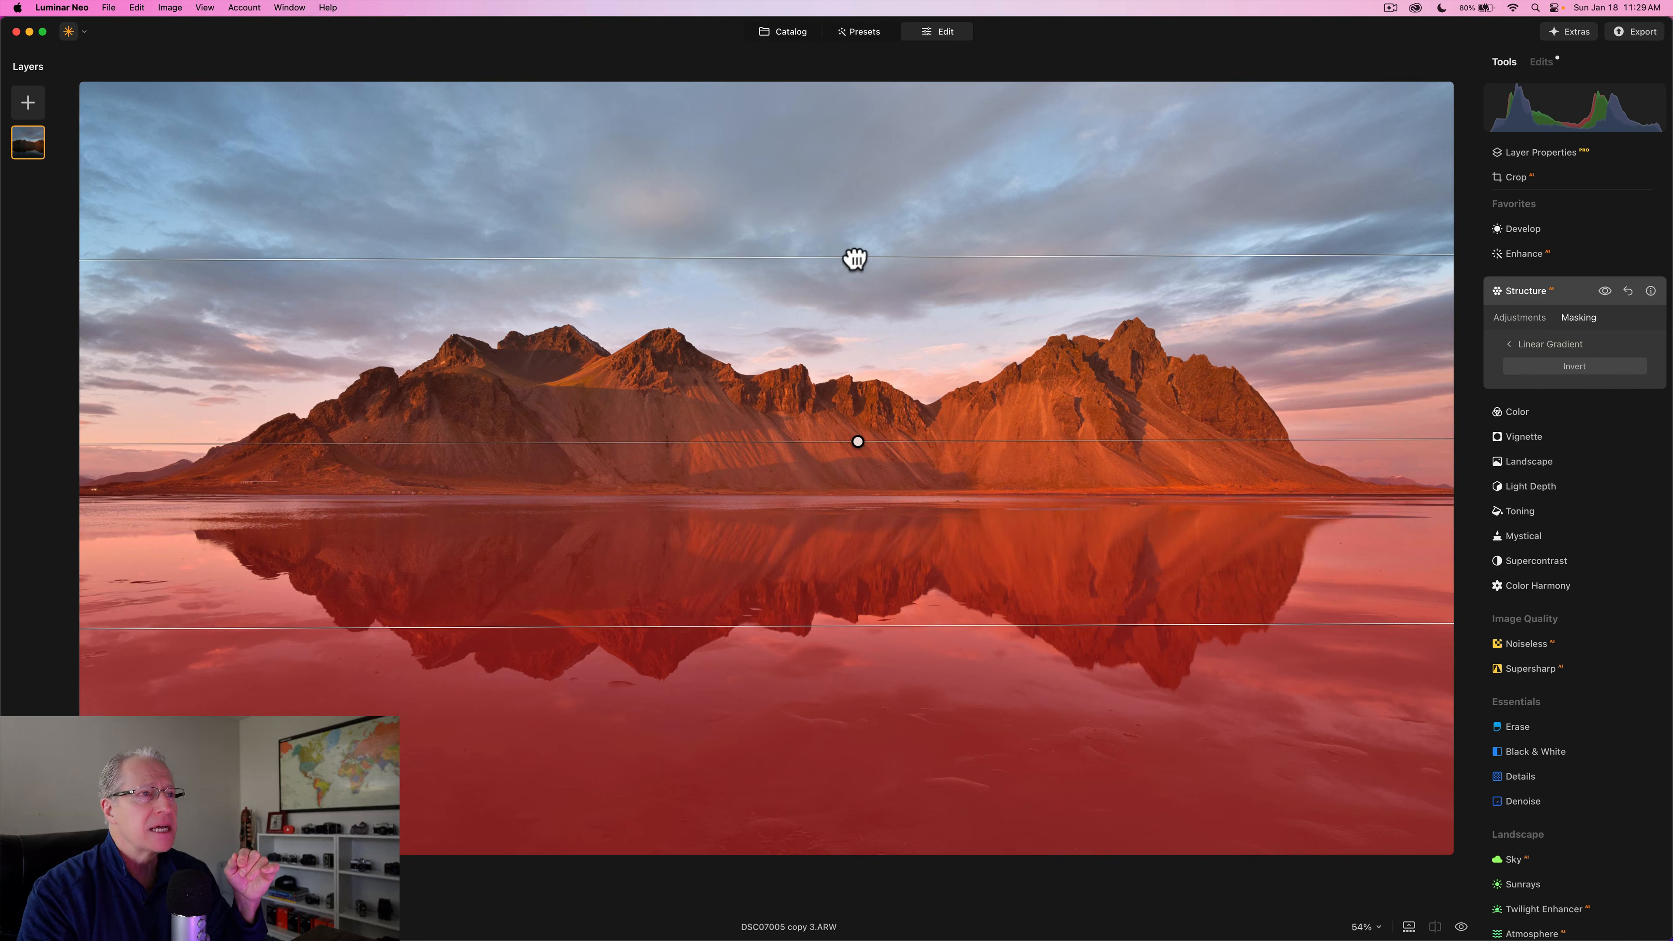
drag(855, 258, 860, 102)
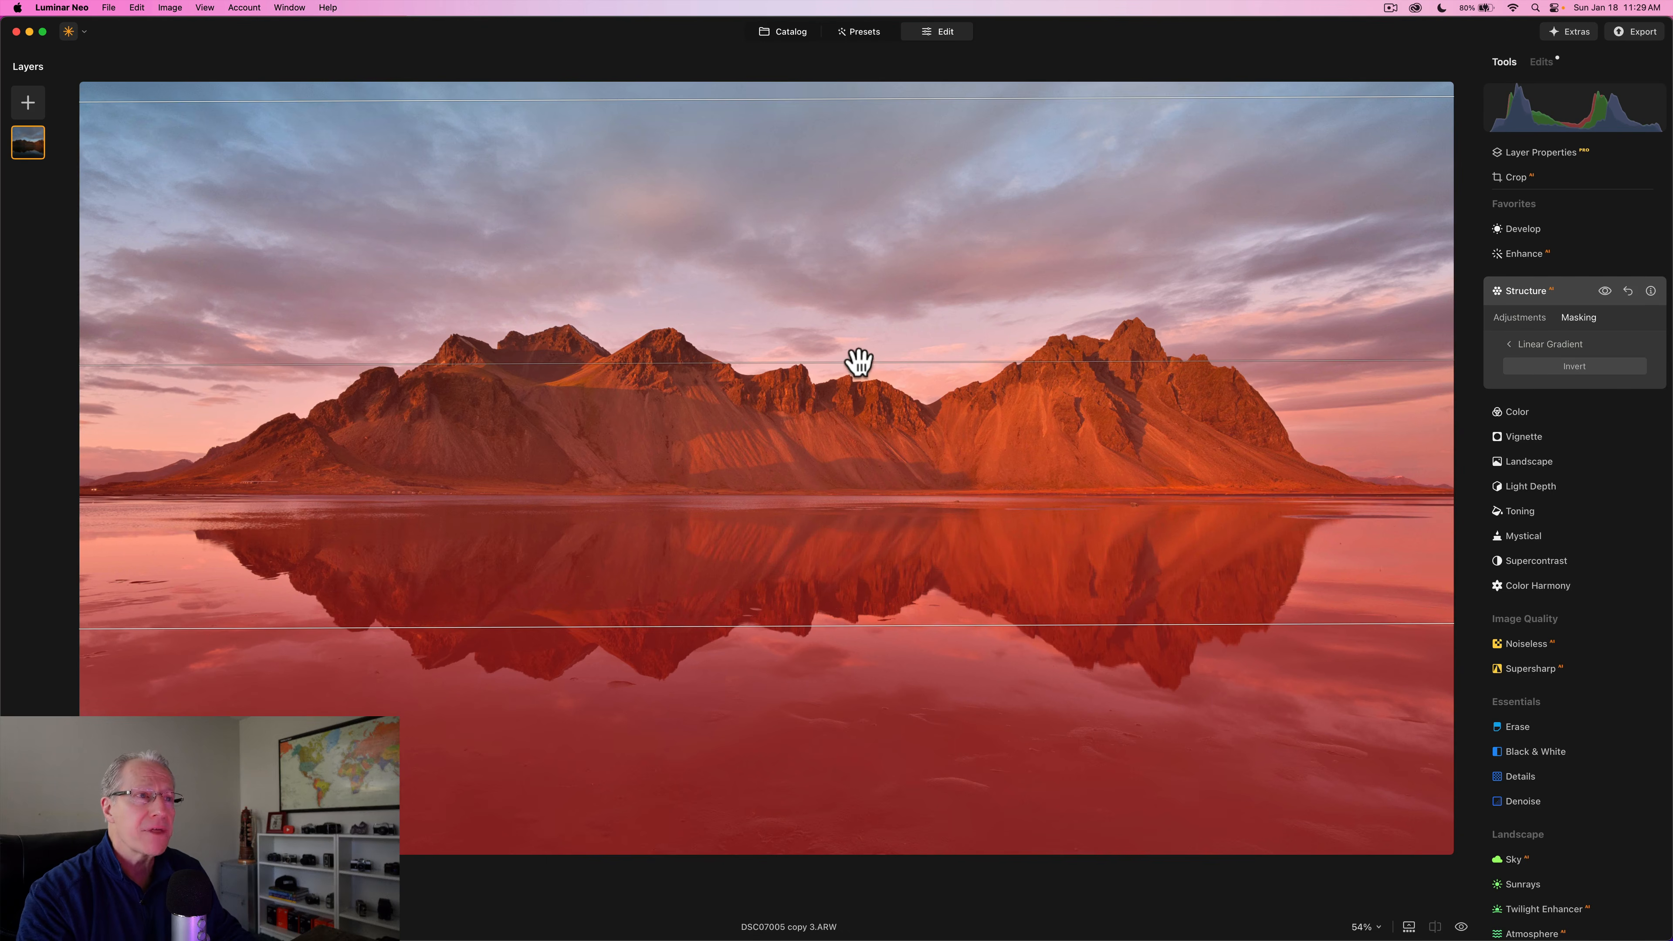
Move the Structure gradient up so its center lies in the middle of the sky and full strength begins at the mountains' base.
drag(859, 362, 870, 408)
mouse_move(888, 138)
mouse_down()
mouse_move(889, 195)
mouse_move(889, 141)
mouse_up()
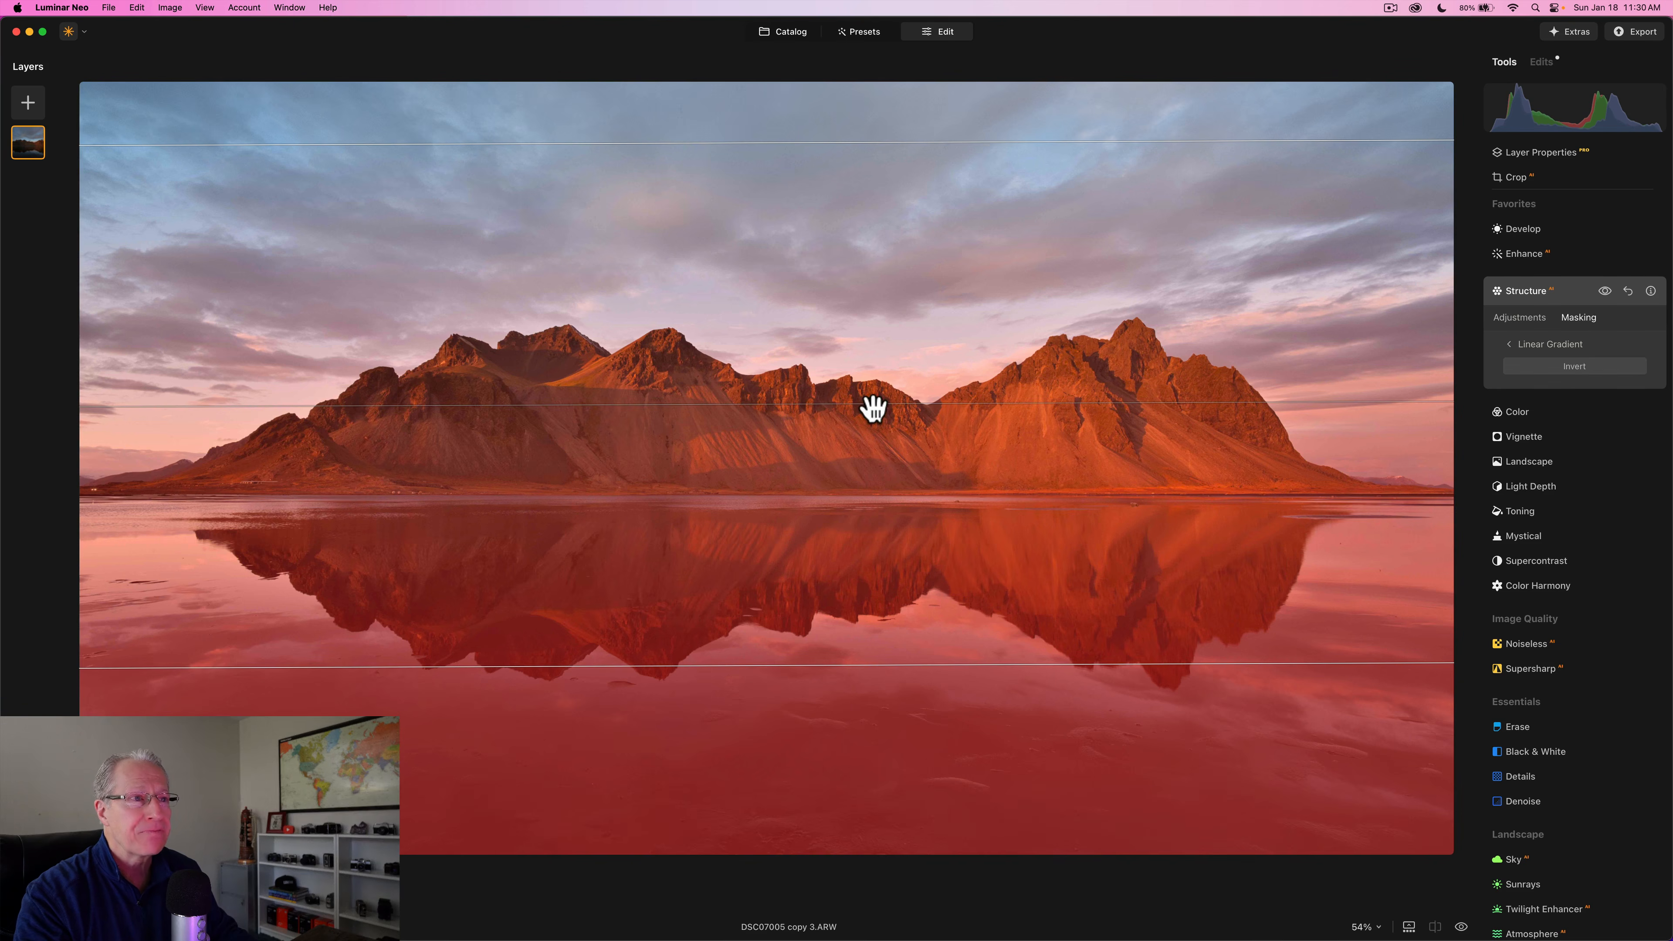
drag(869, 403, 870, 307)
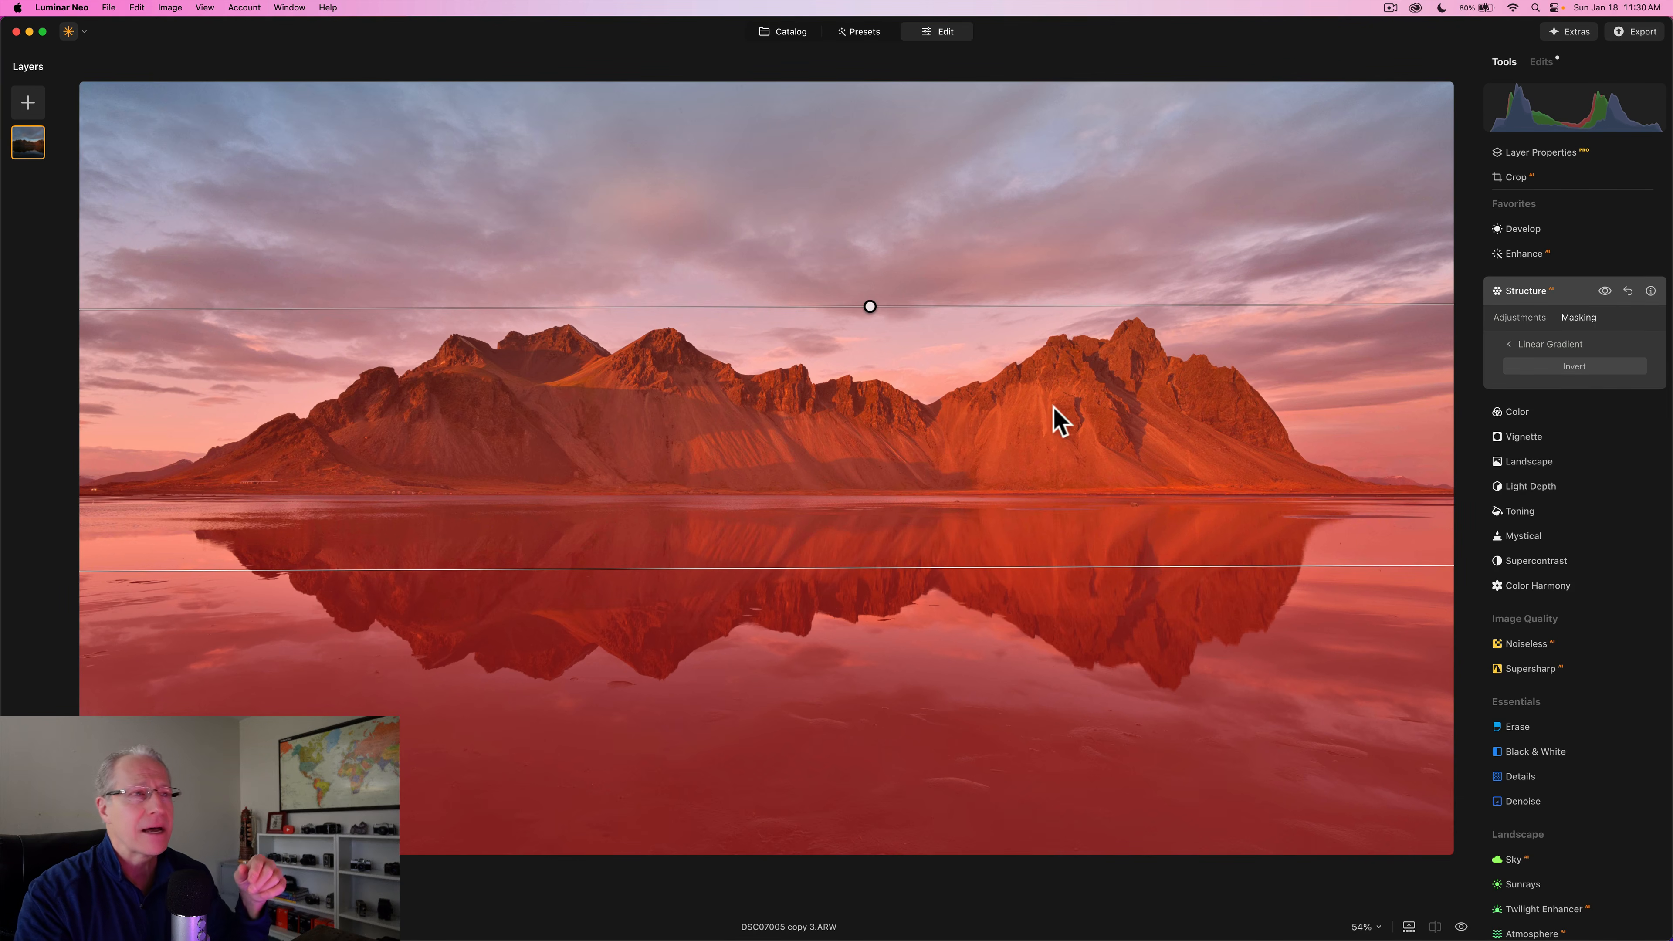
drag(871, 303, 884, 177)
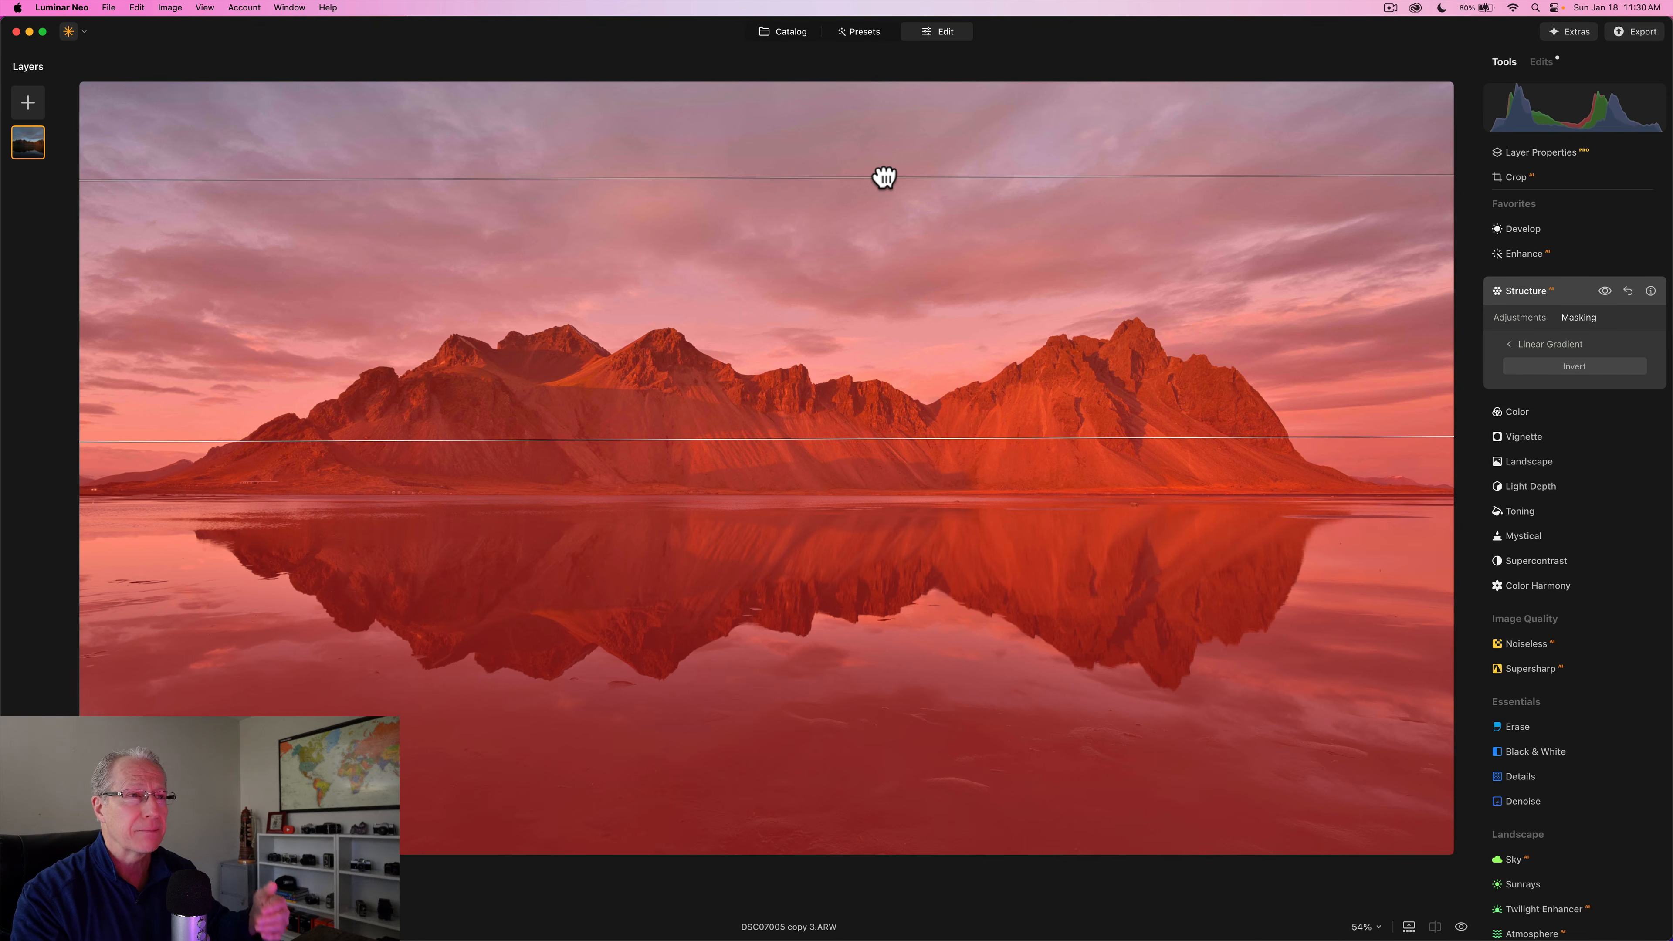
drag(884, 178, 883, 177)
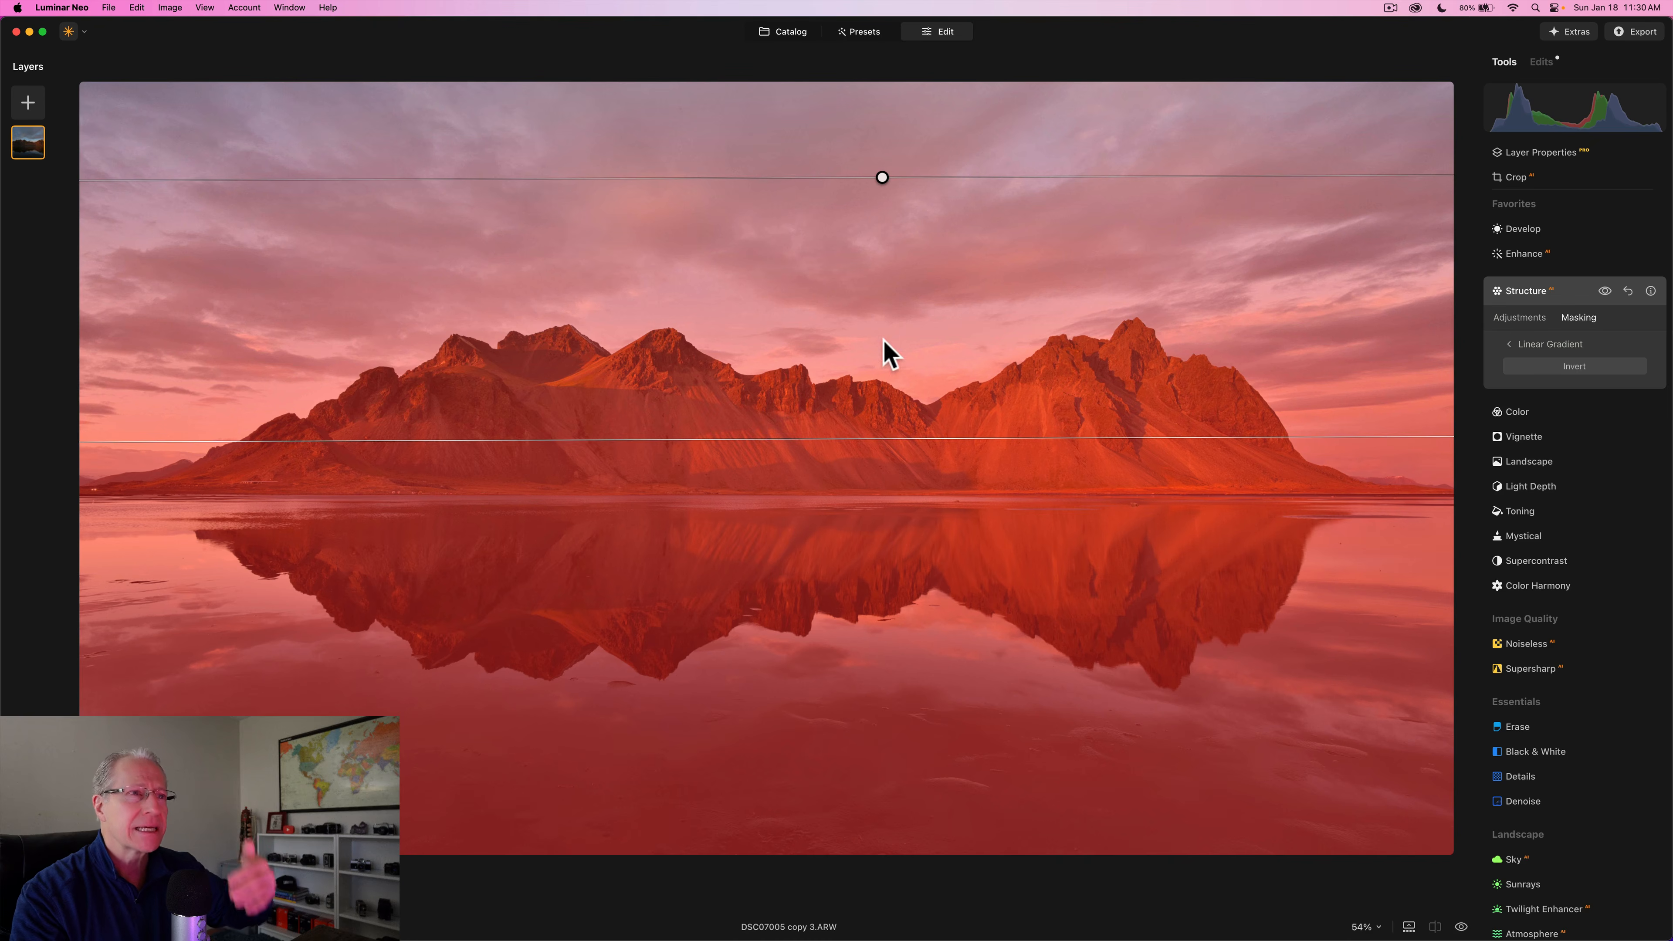
drag(885, 180, 887, 216)
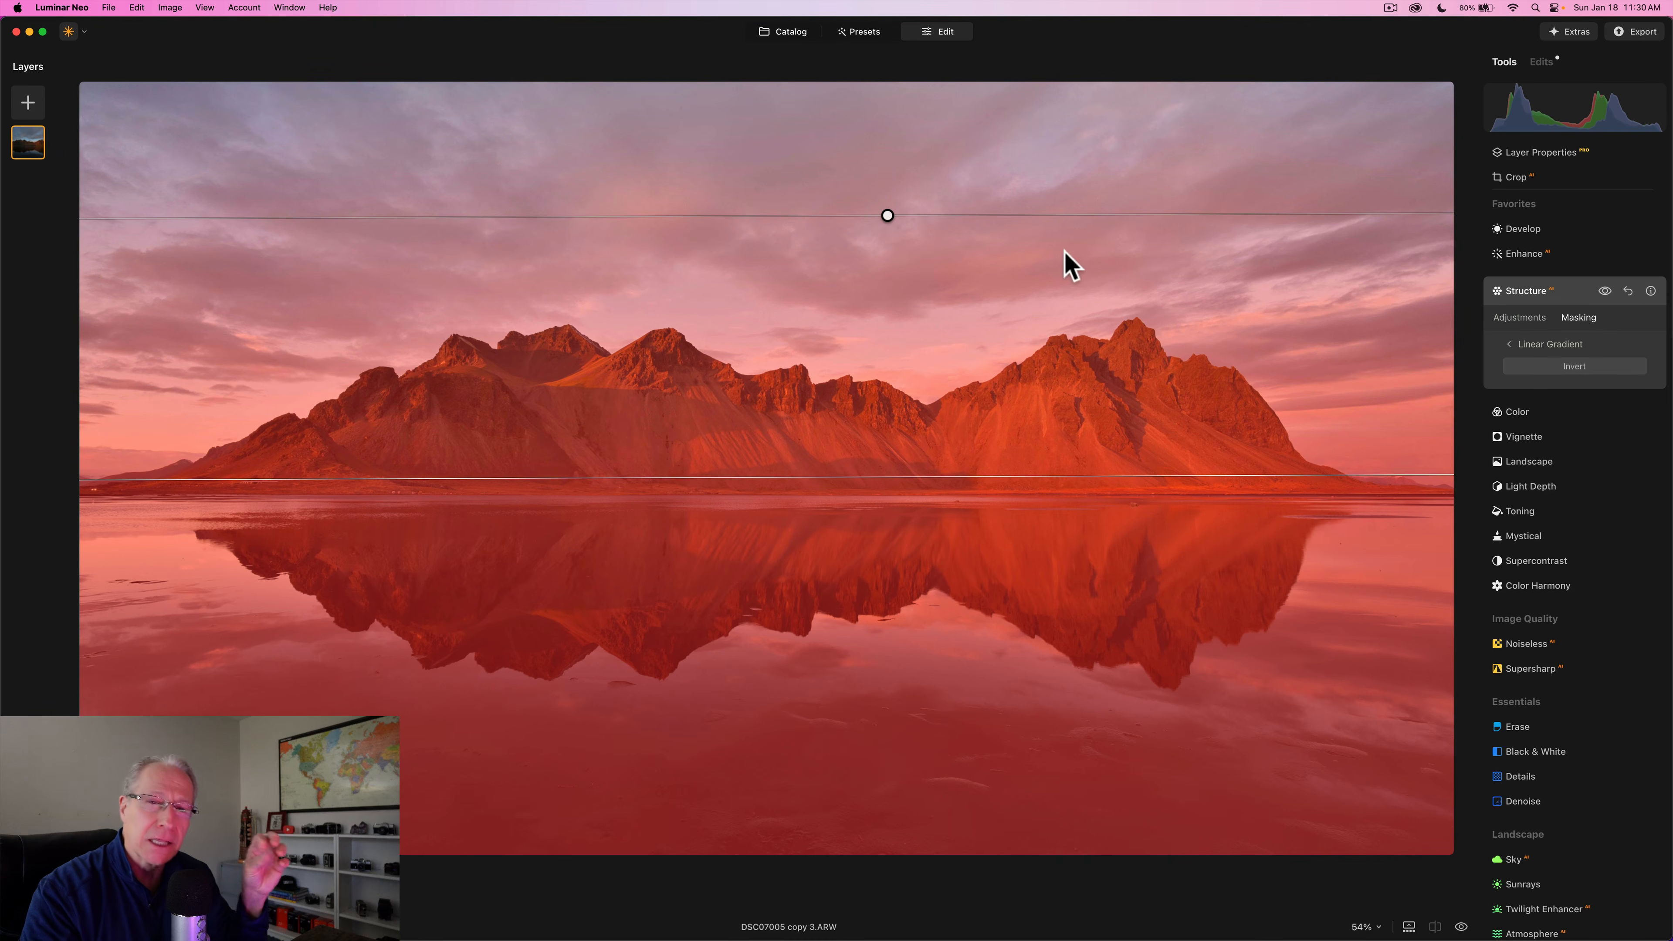
Compare the photo with and without the masked Structure effect and close the tool.
click(1530, 316)
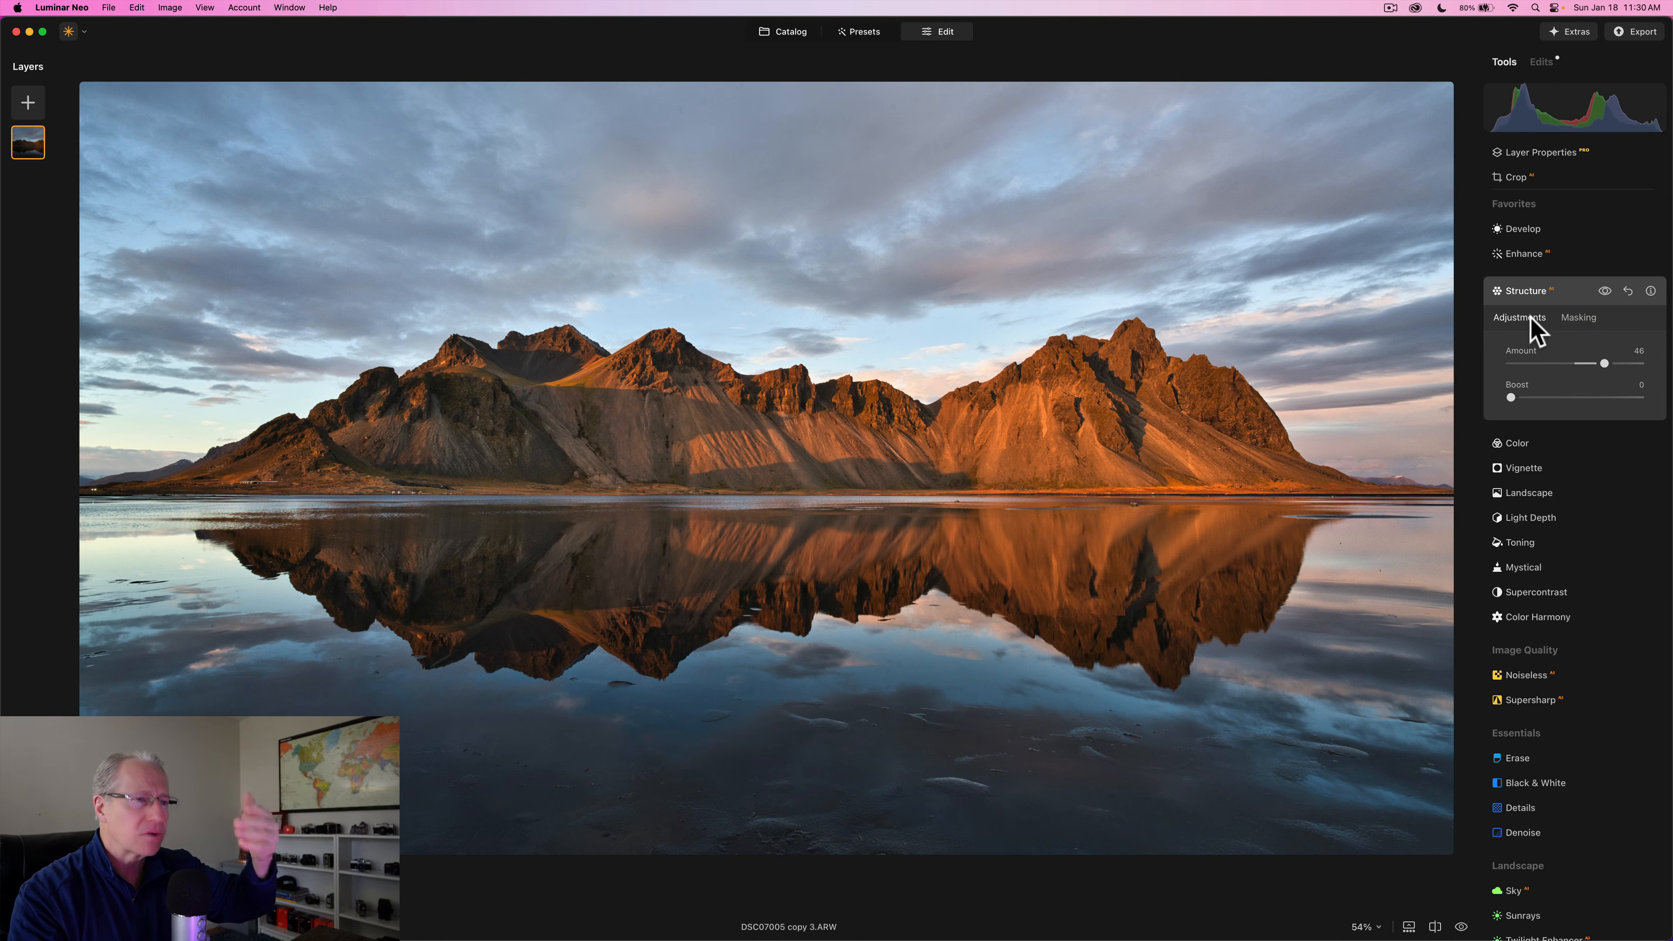
click(1604, 290)
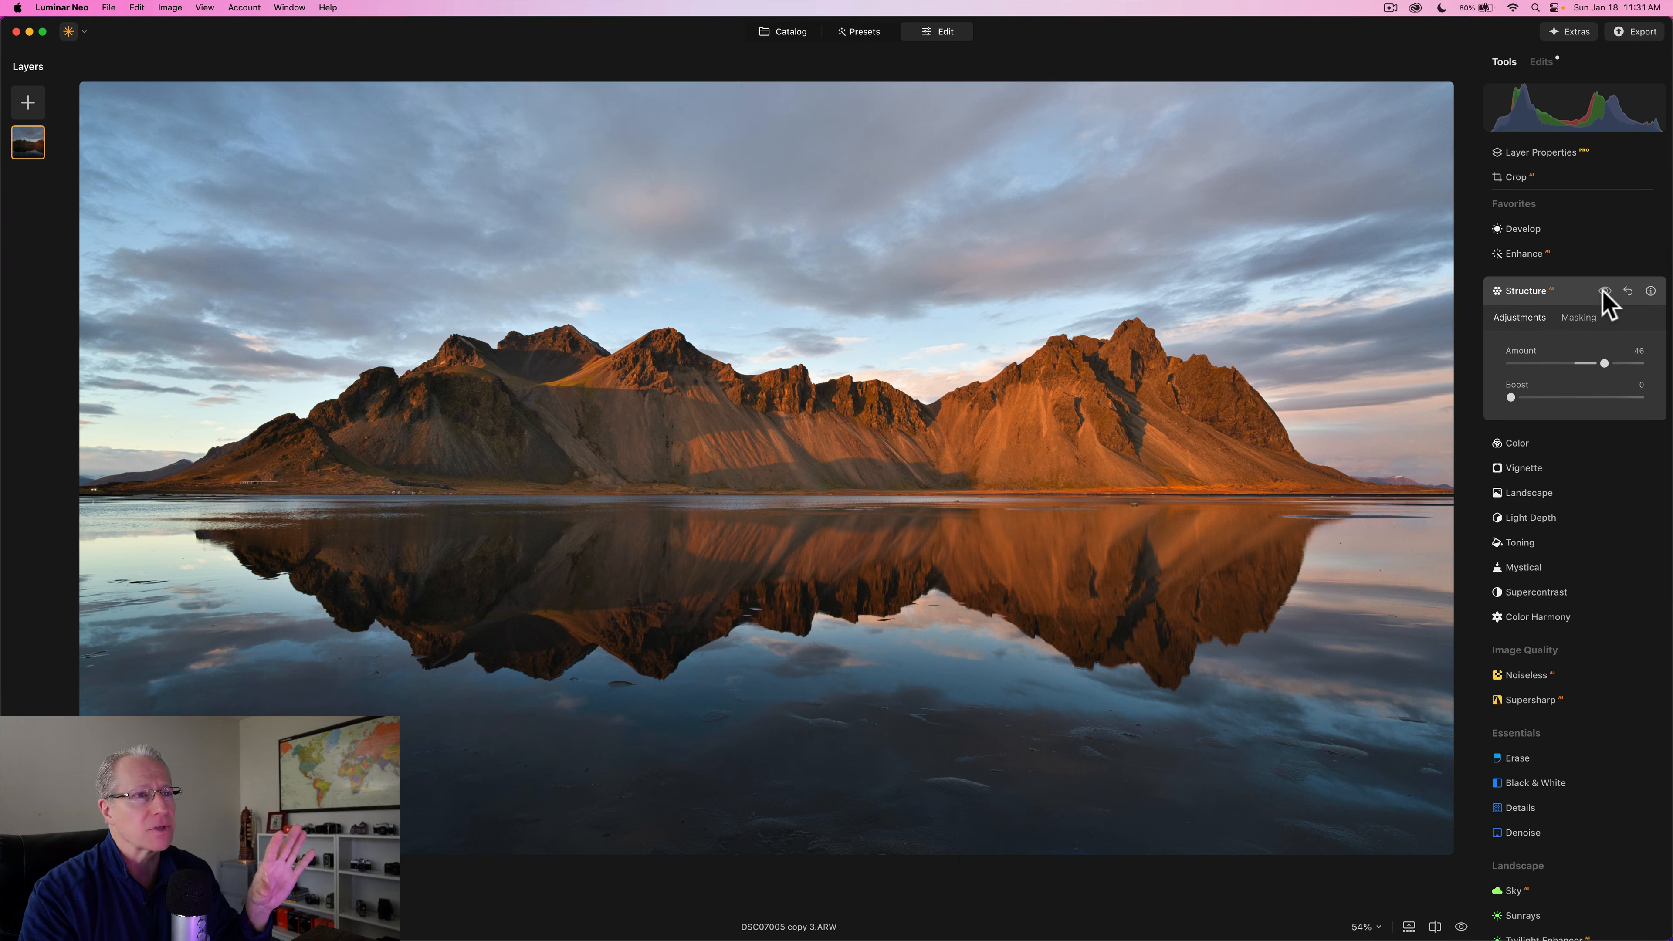
click(1604, 291)
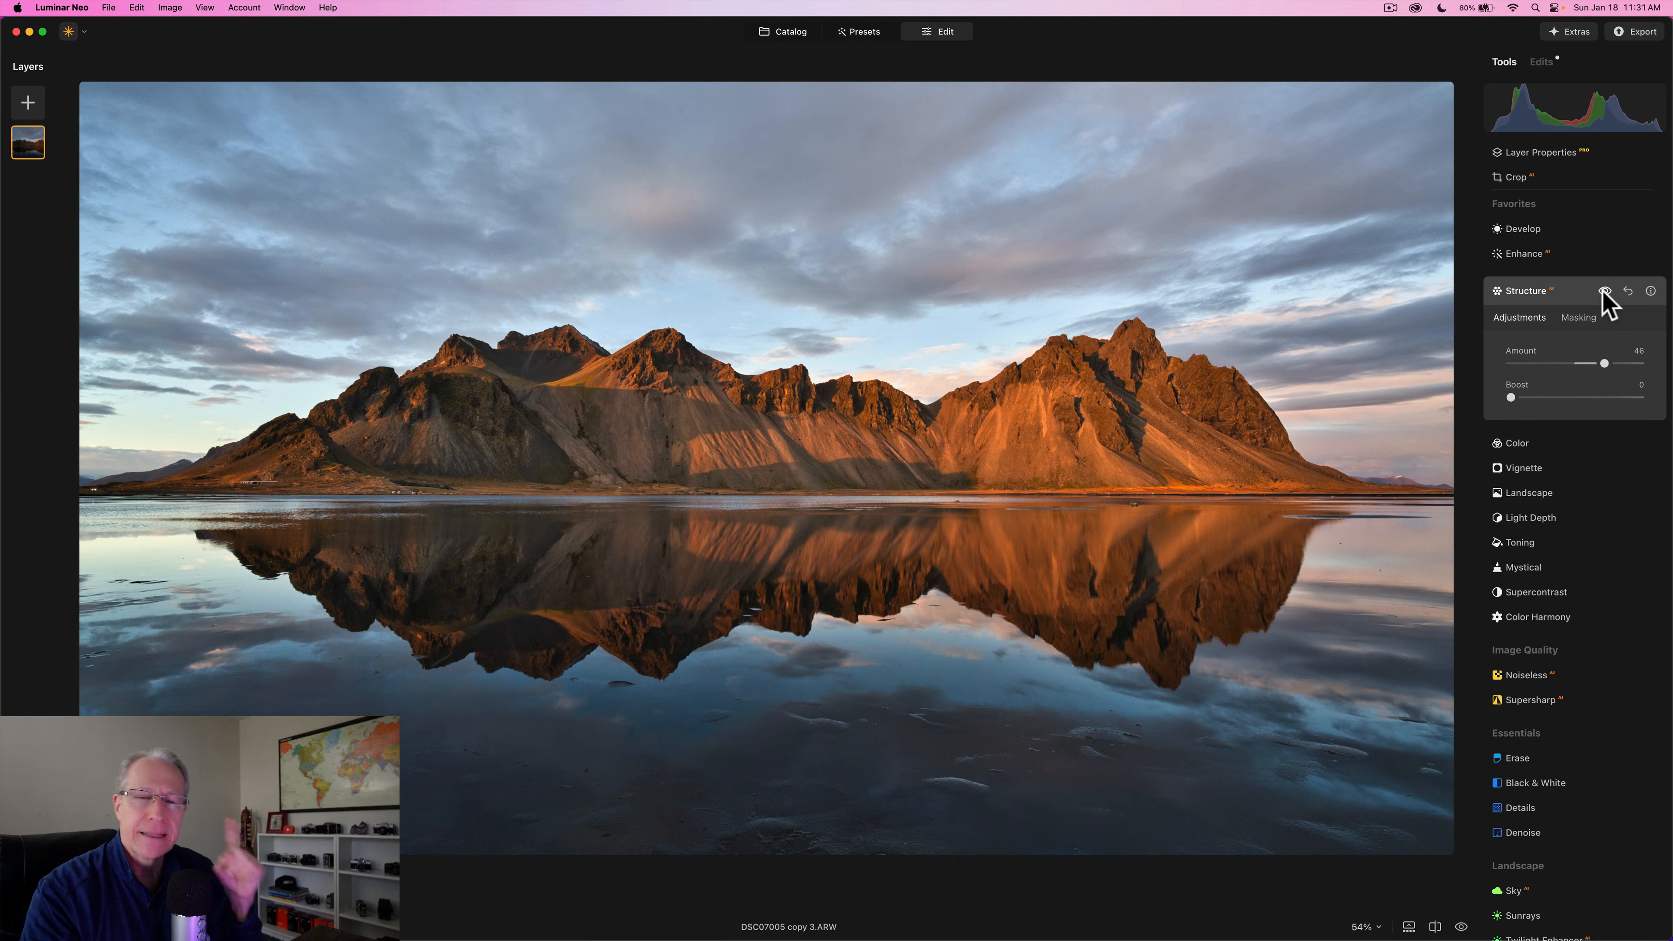
click(1594, 294)
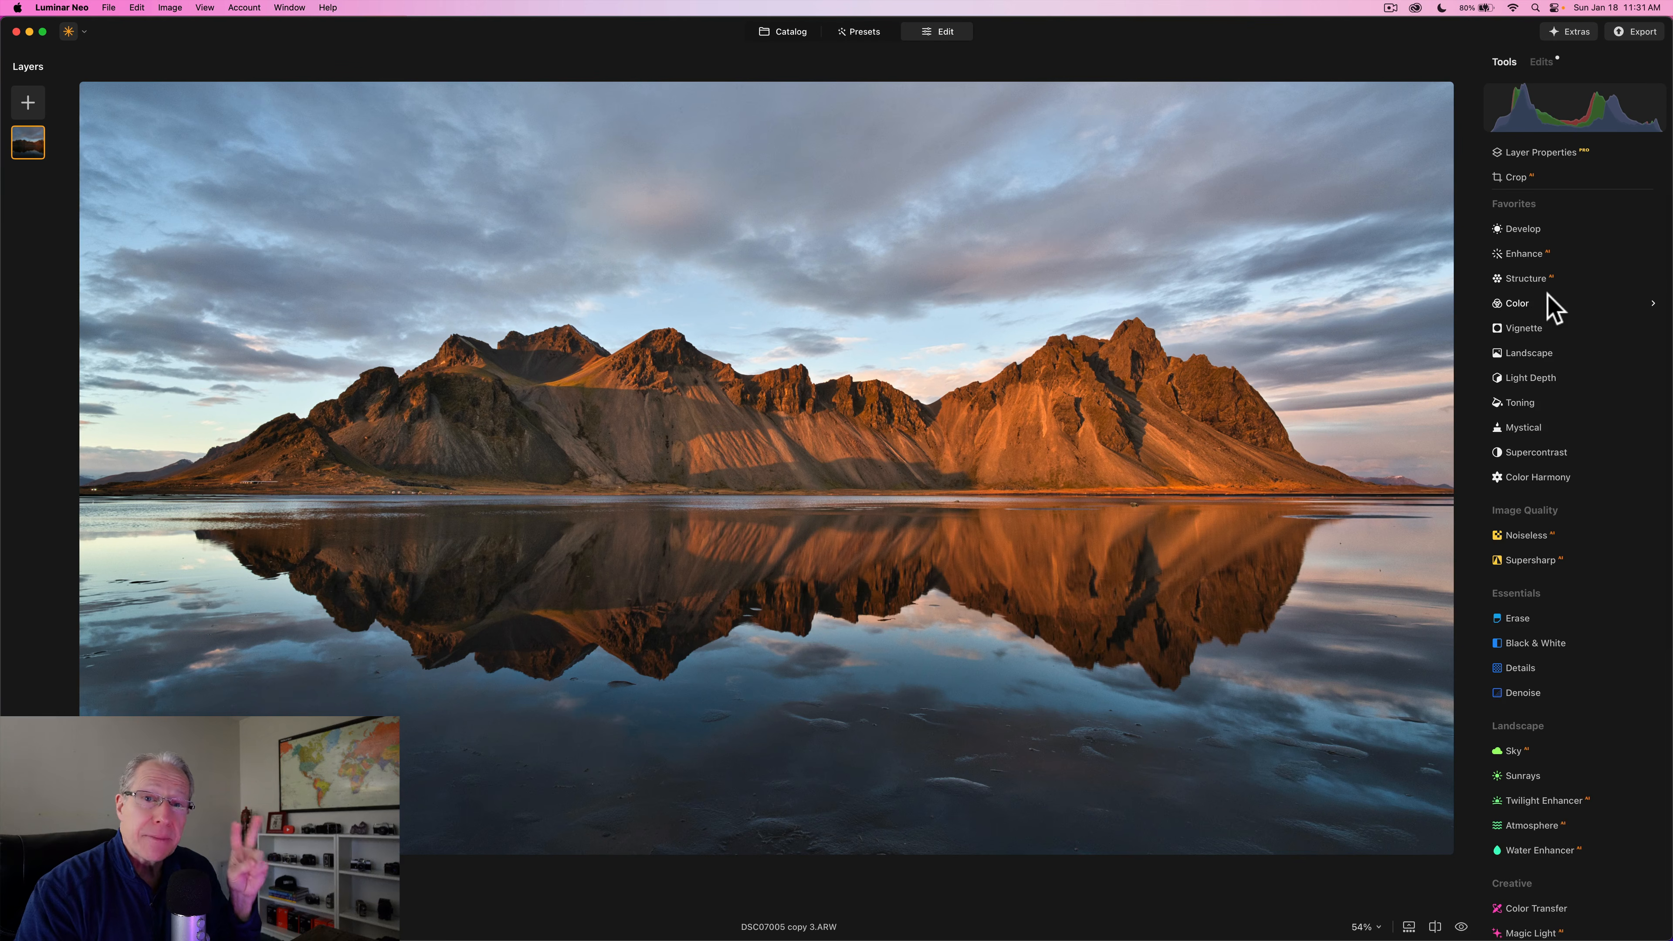
In Color Harmony, set Brilliance and Warmth to 13, and set Split Color Warmth to Warm 11 and Cool -13.
click(1556, 476)
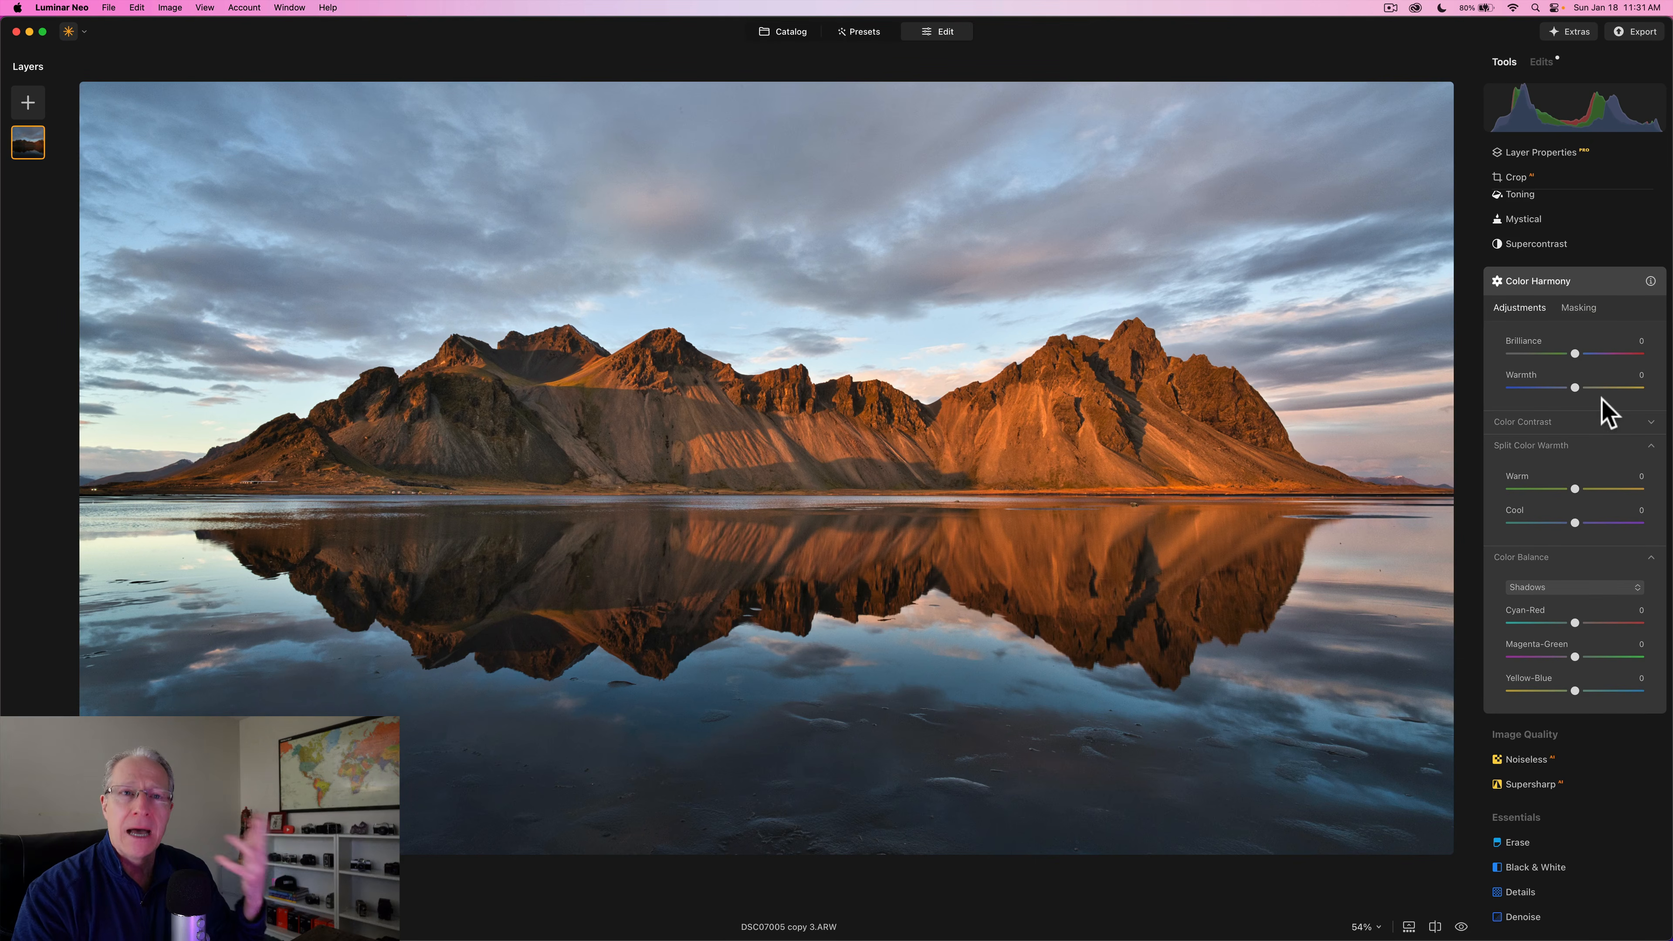
drag(1575, 354, 1584, 390)
drag(1574, 489, 1582, 490)
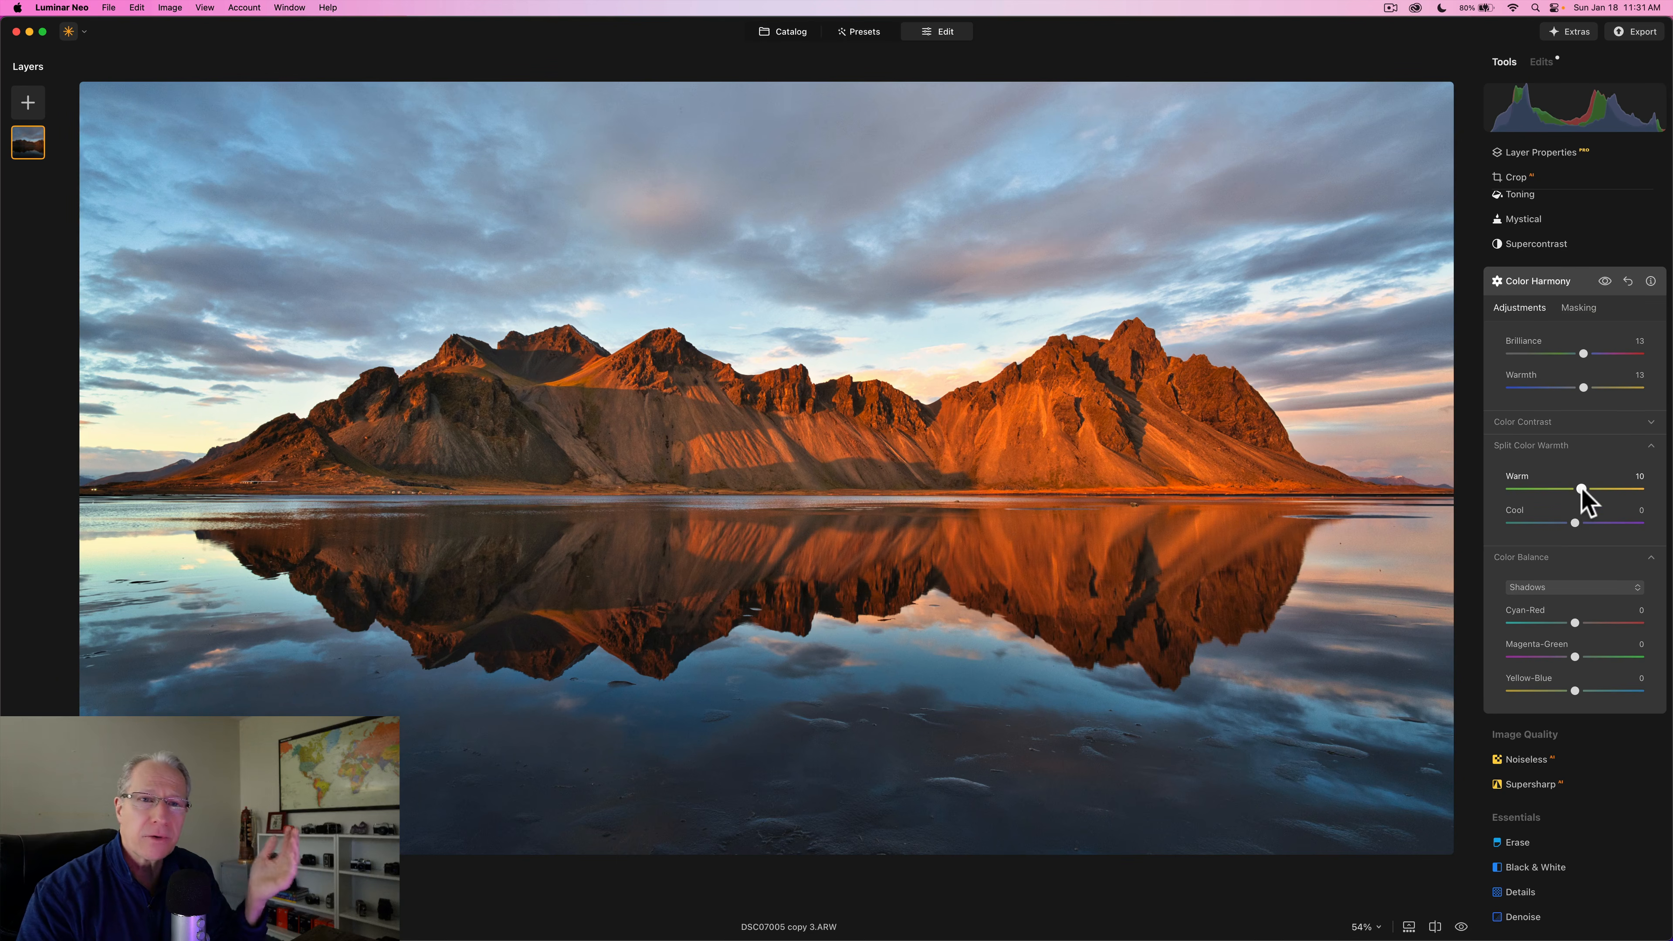
drag(1580, 489, 1566, 522)
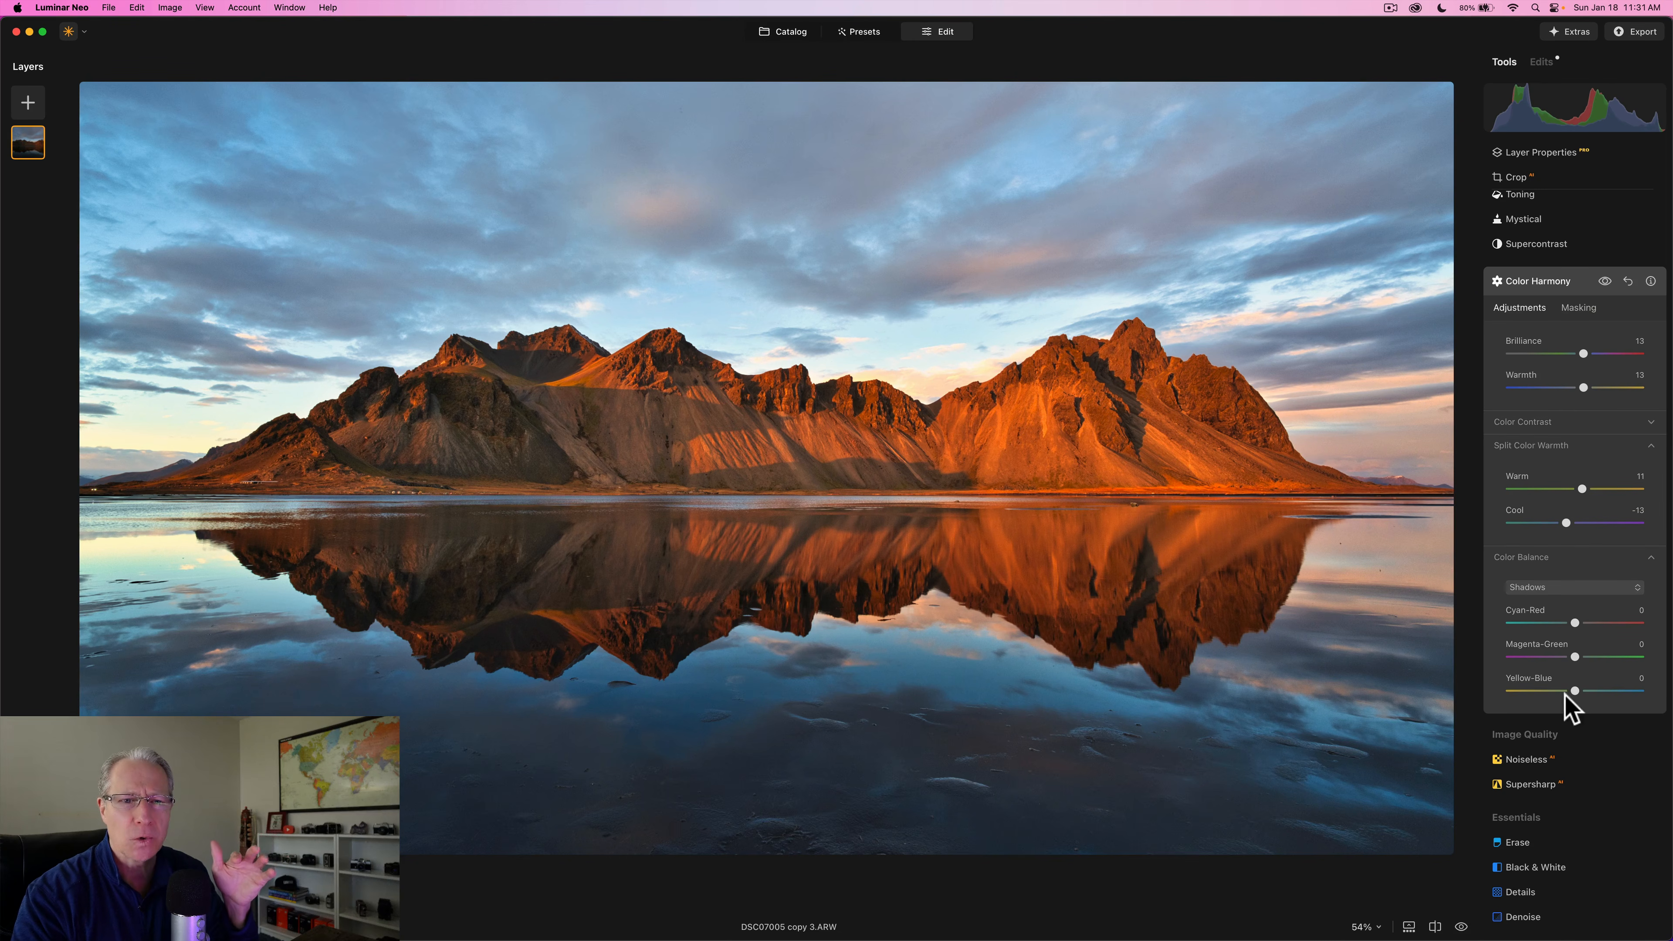
In Color Balance, set the shadows' Yellow-Blue to 7 and shift the midtones slightly toward red and magenta.
drag(1574, 690, 1579, 690)
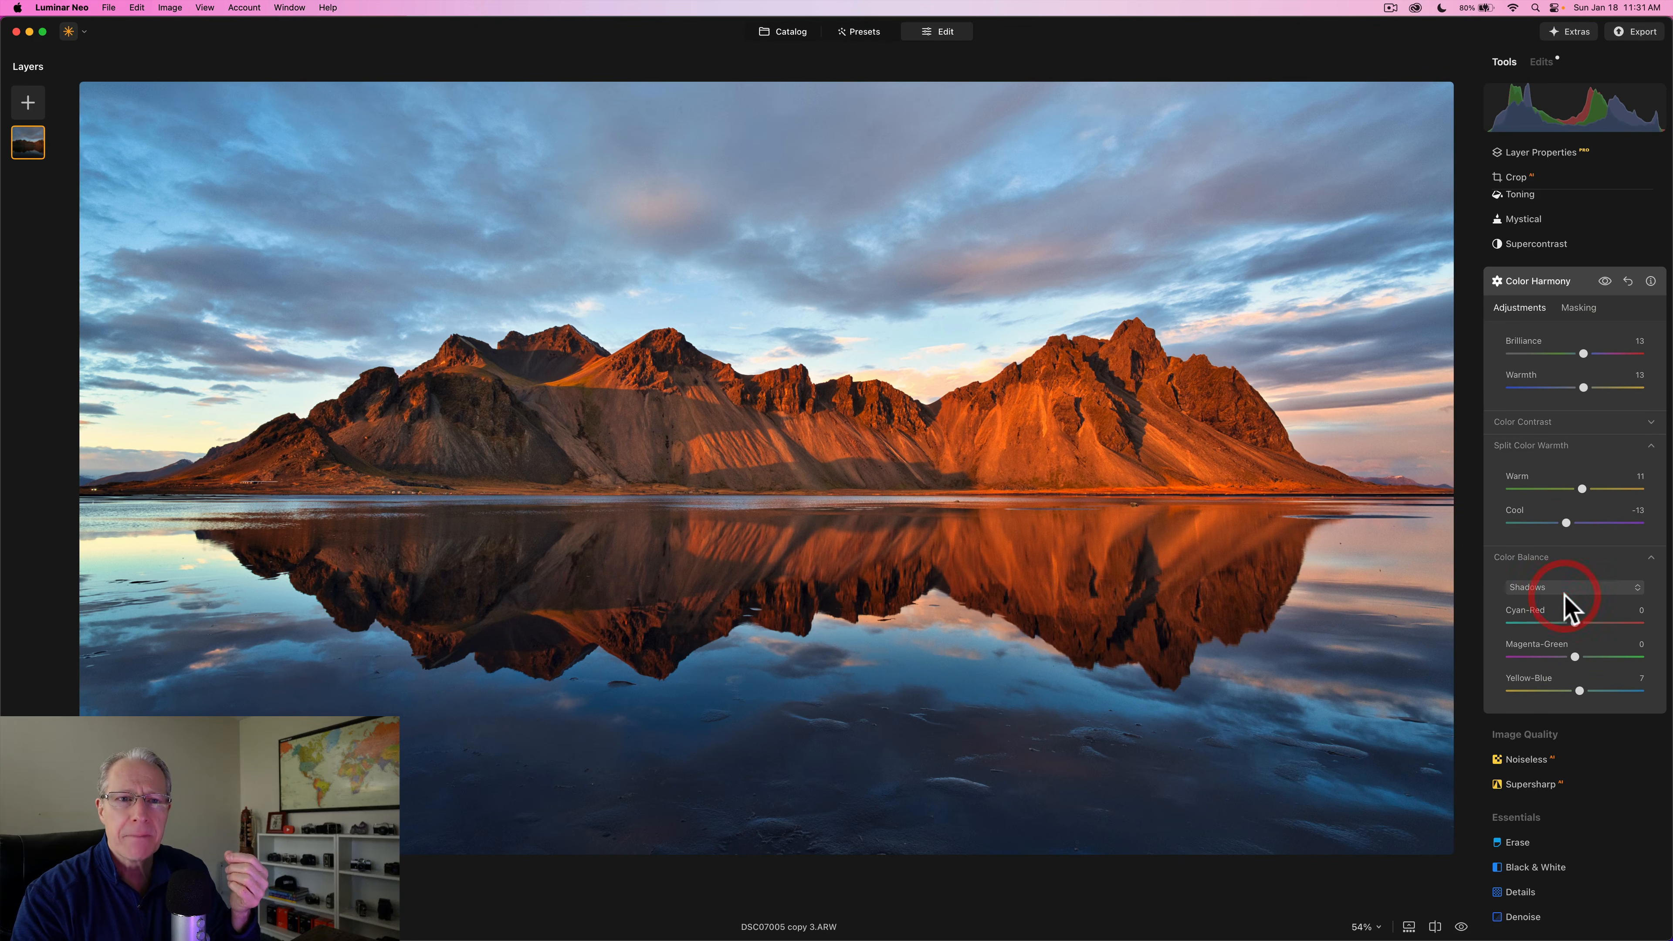
click(1563, 594)
click(1574, 625)
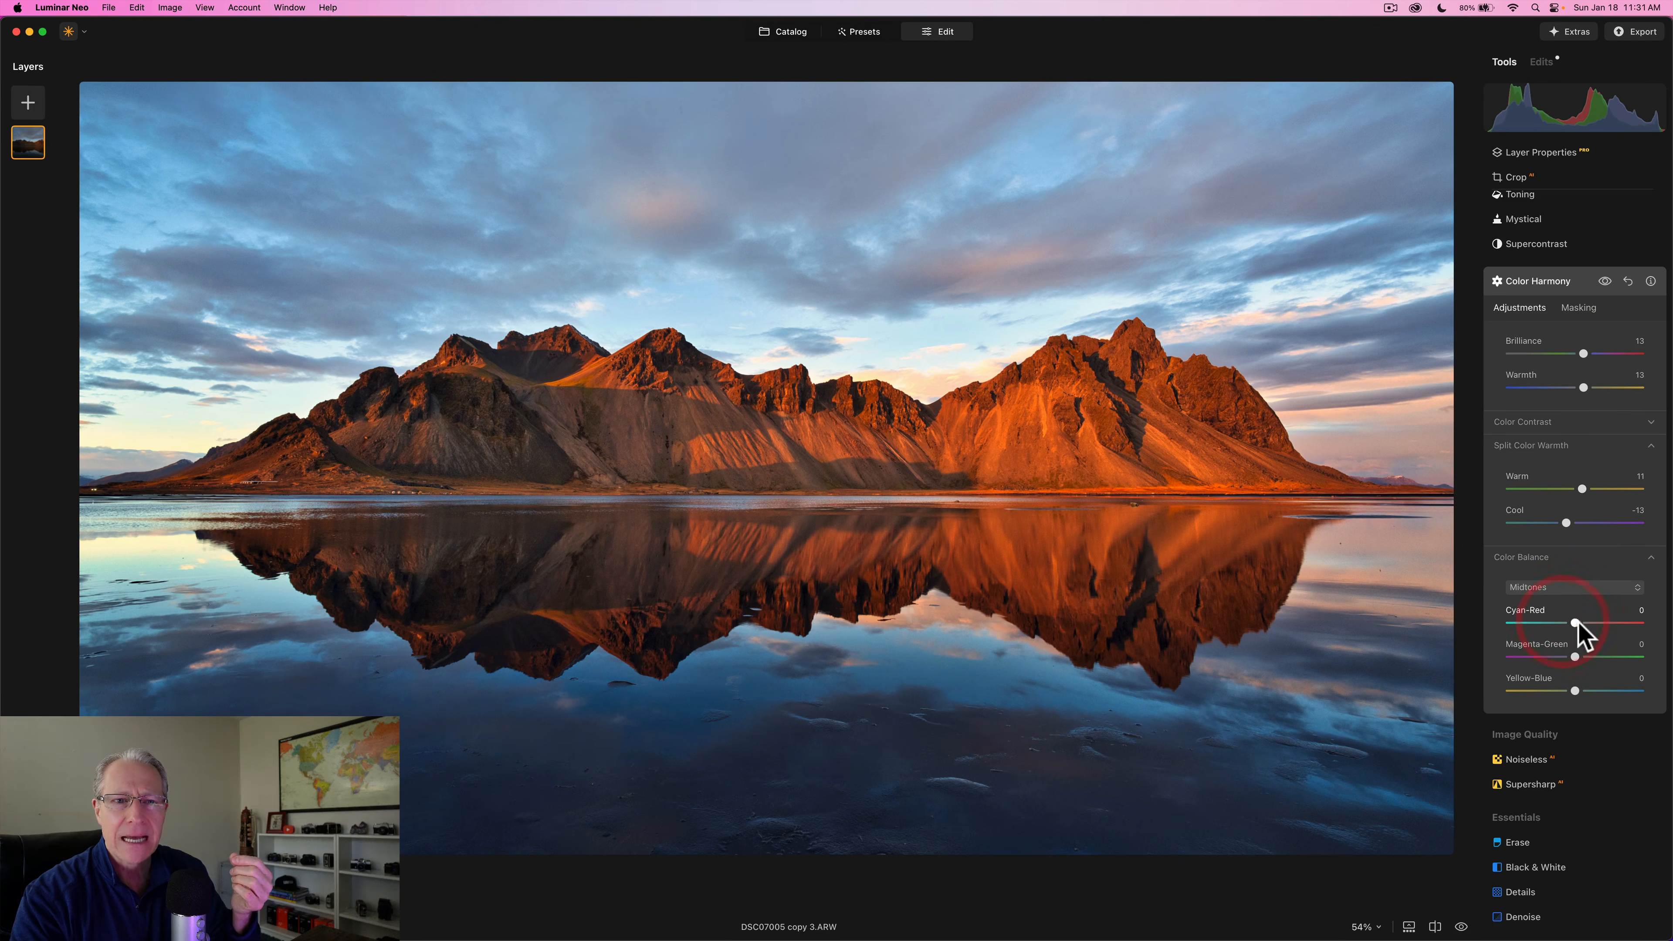
drag(1577, 624, 1571, 657)
Set the highlights' Cyan-Red to 5 and Magenta-Green to -5, and compare the photo with and without Color Harmony.
click(1568, 587)
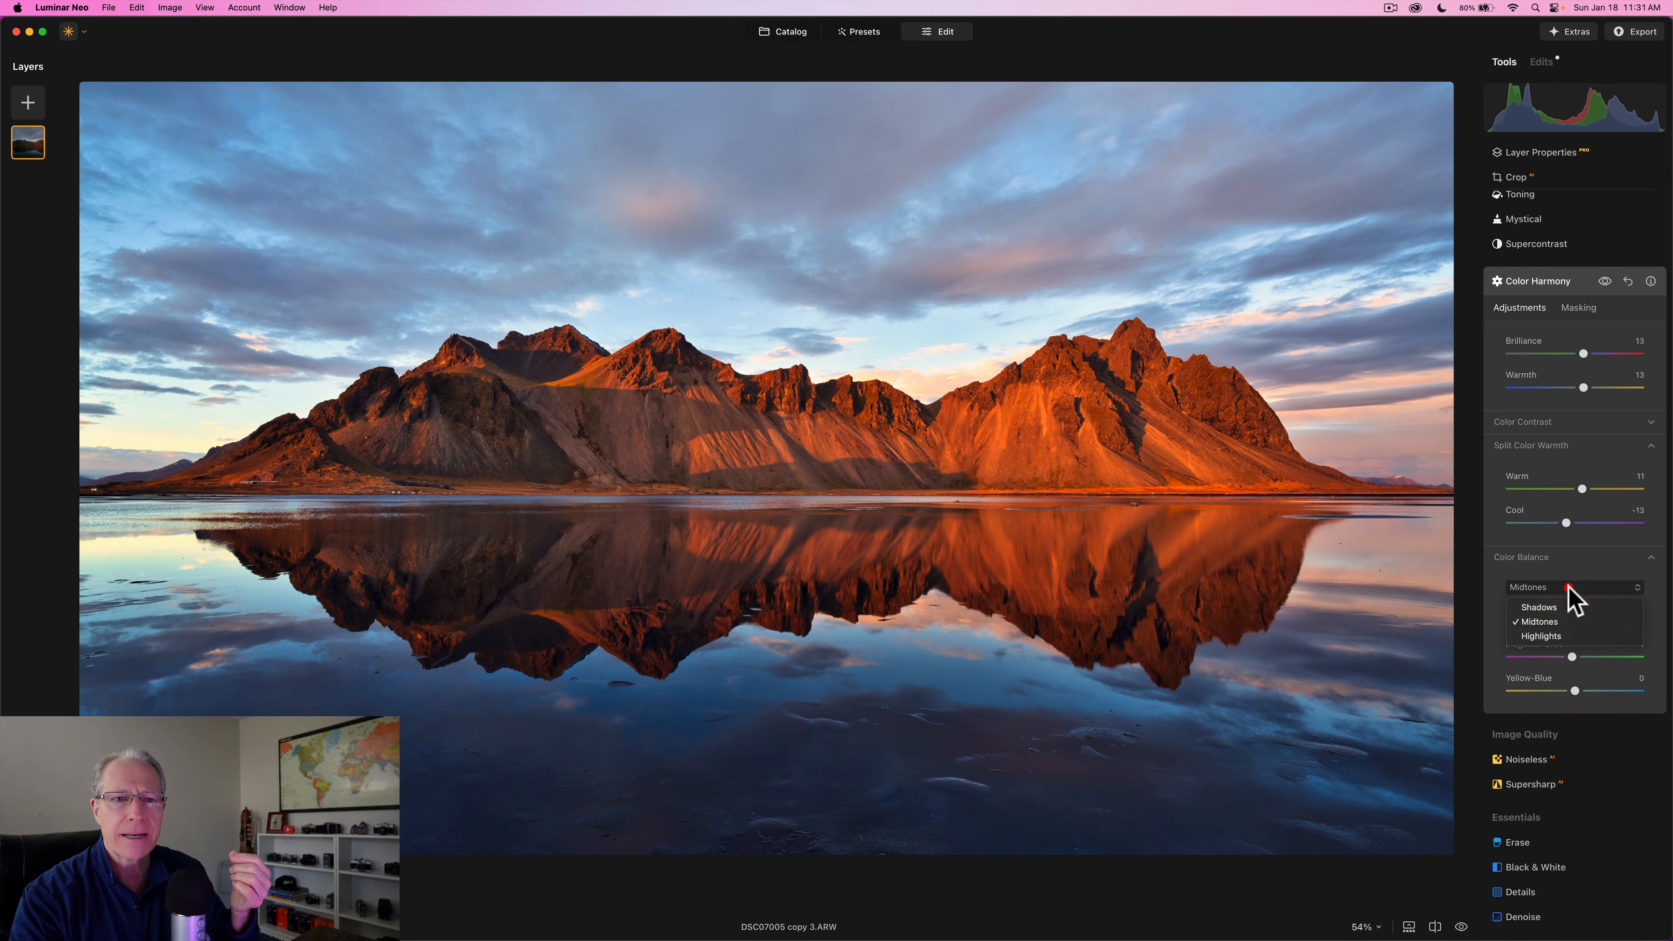
click(1555, 636)
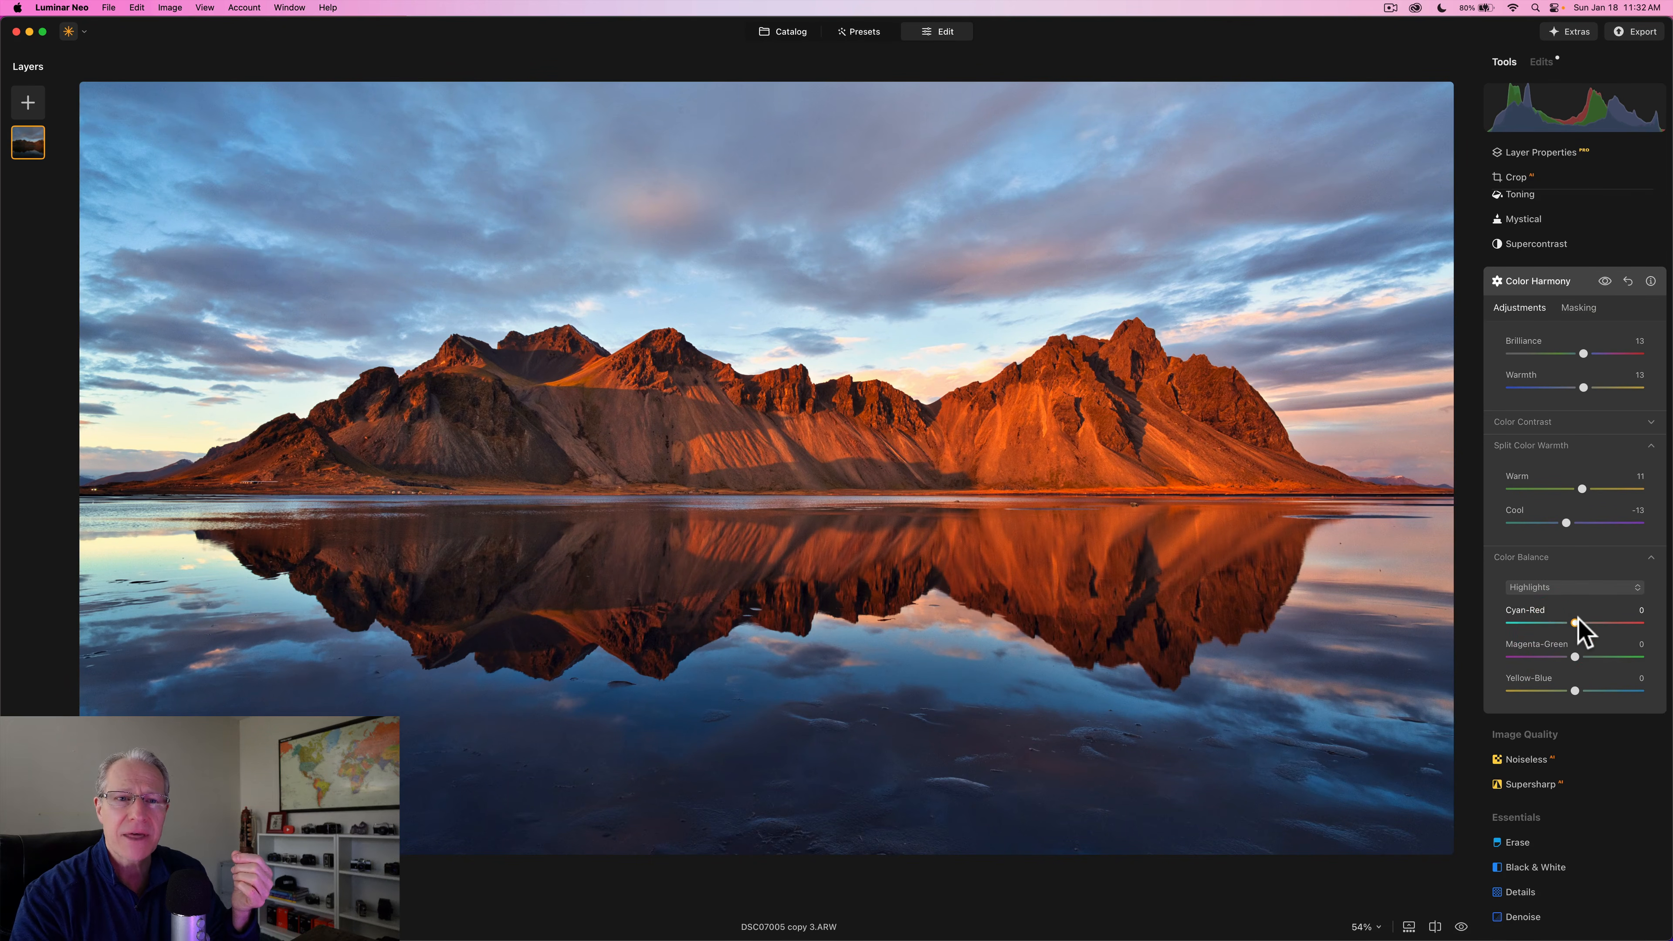
drag(1576, 622, 1571, 658)
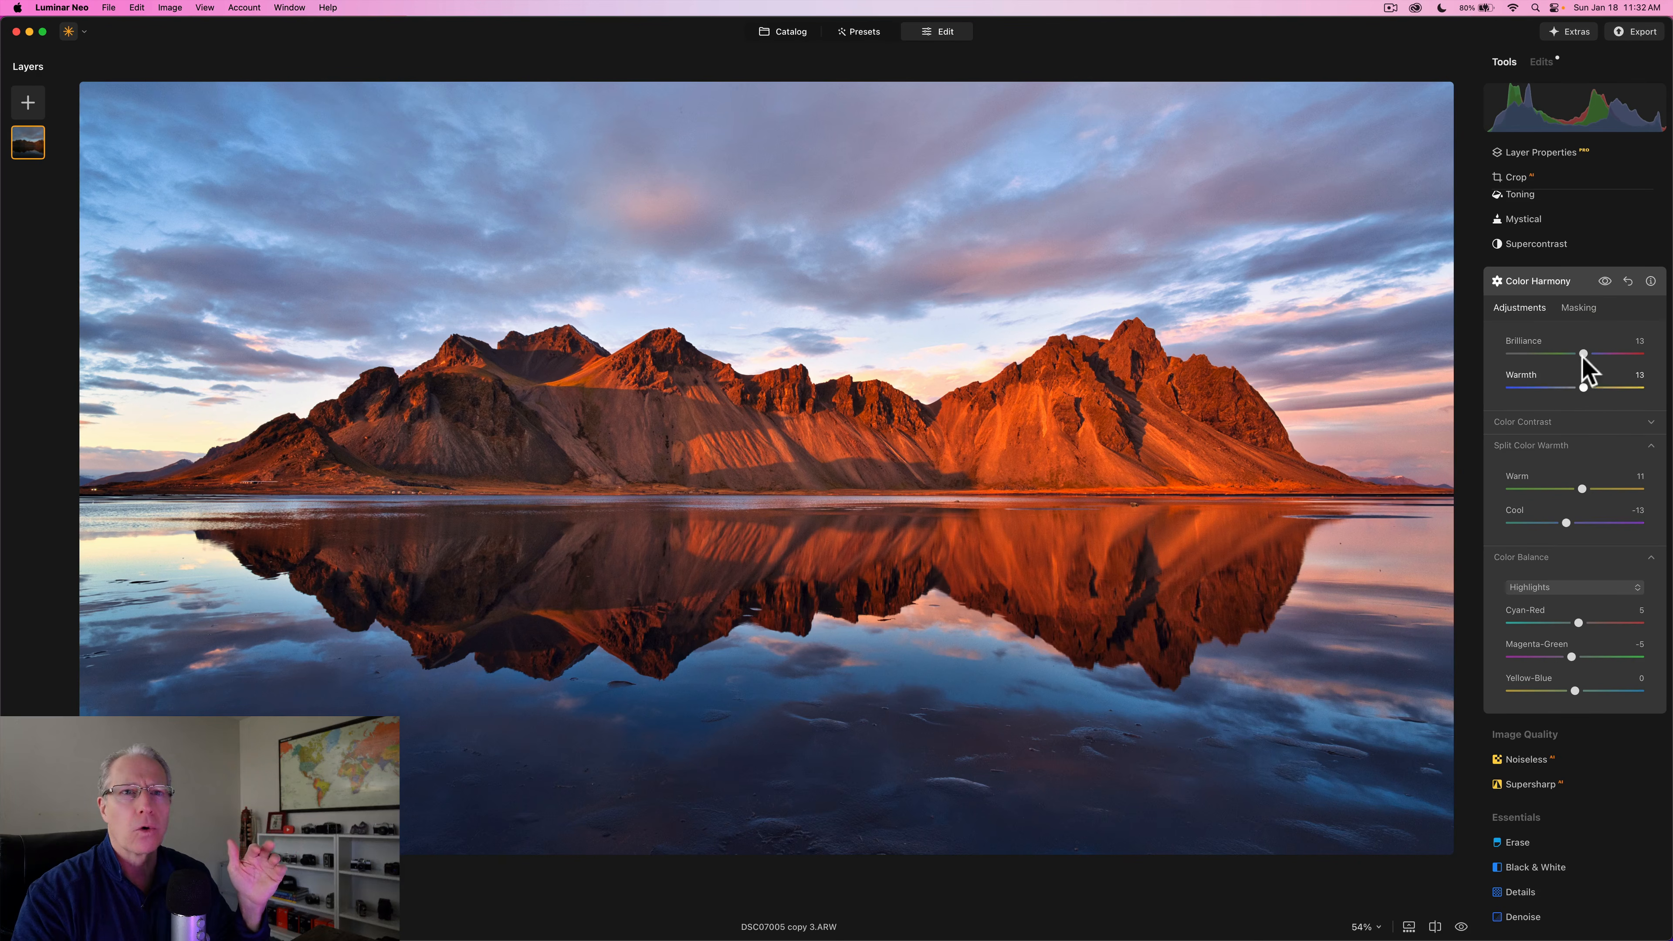
click(1603, 281)
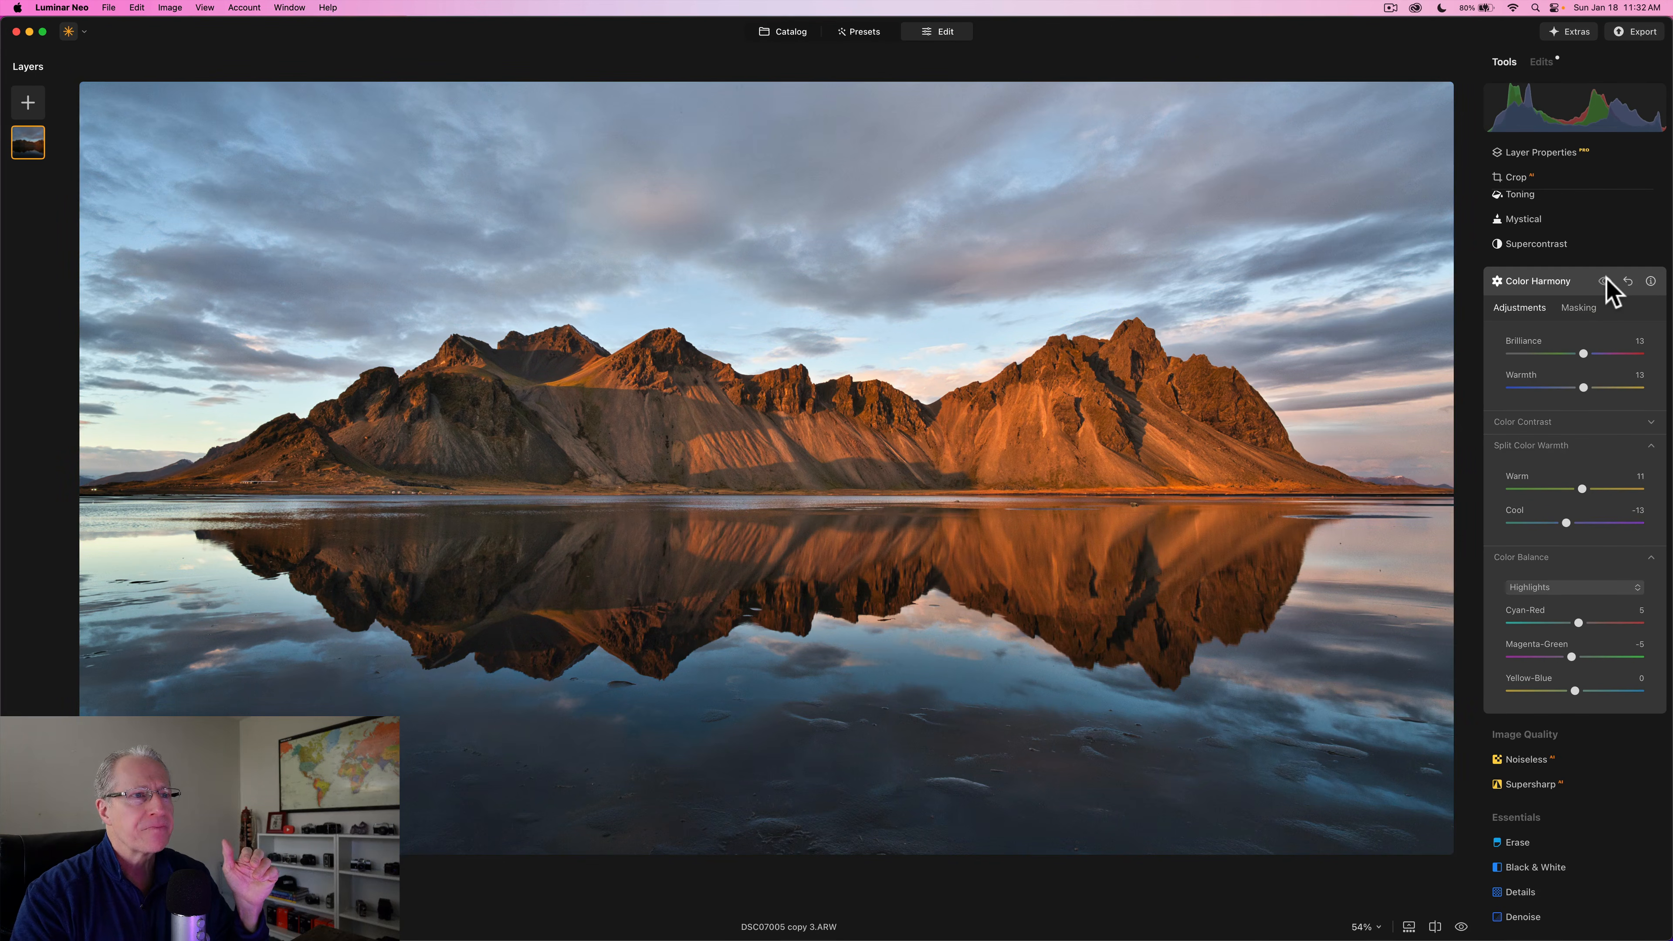
click(1605, 282)
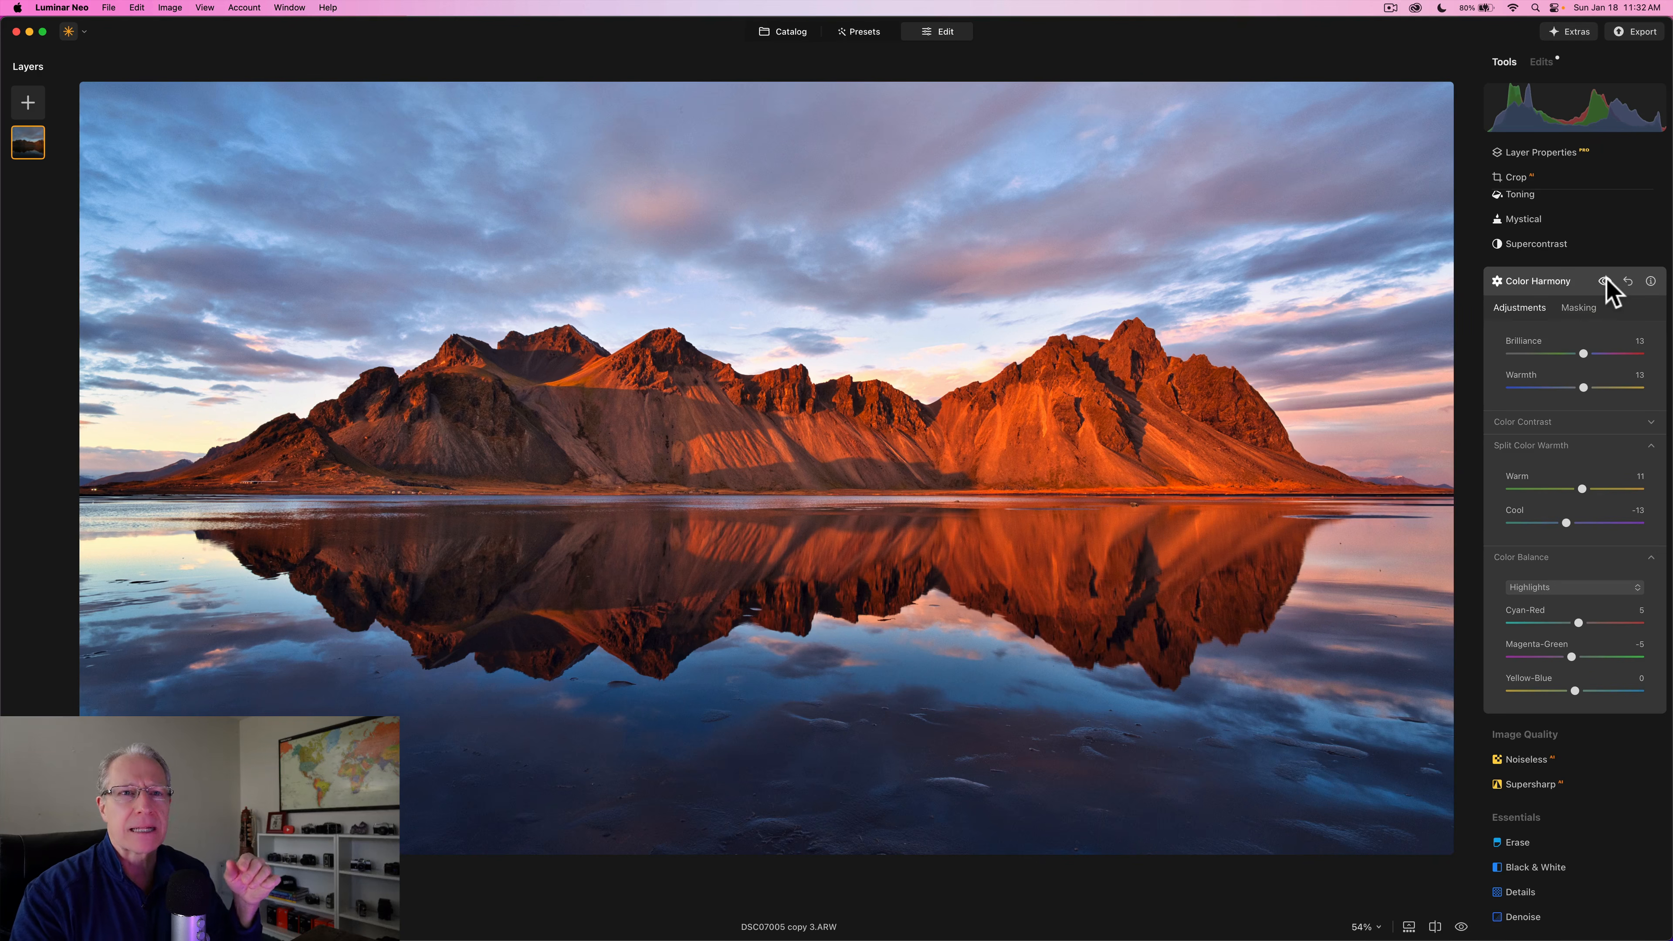
Mask Color Harmony with a linear gradient that covers the upper sky and fades out across the lower mountain slopes.
click(1581, 309)
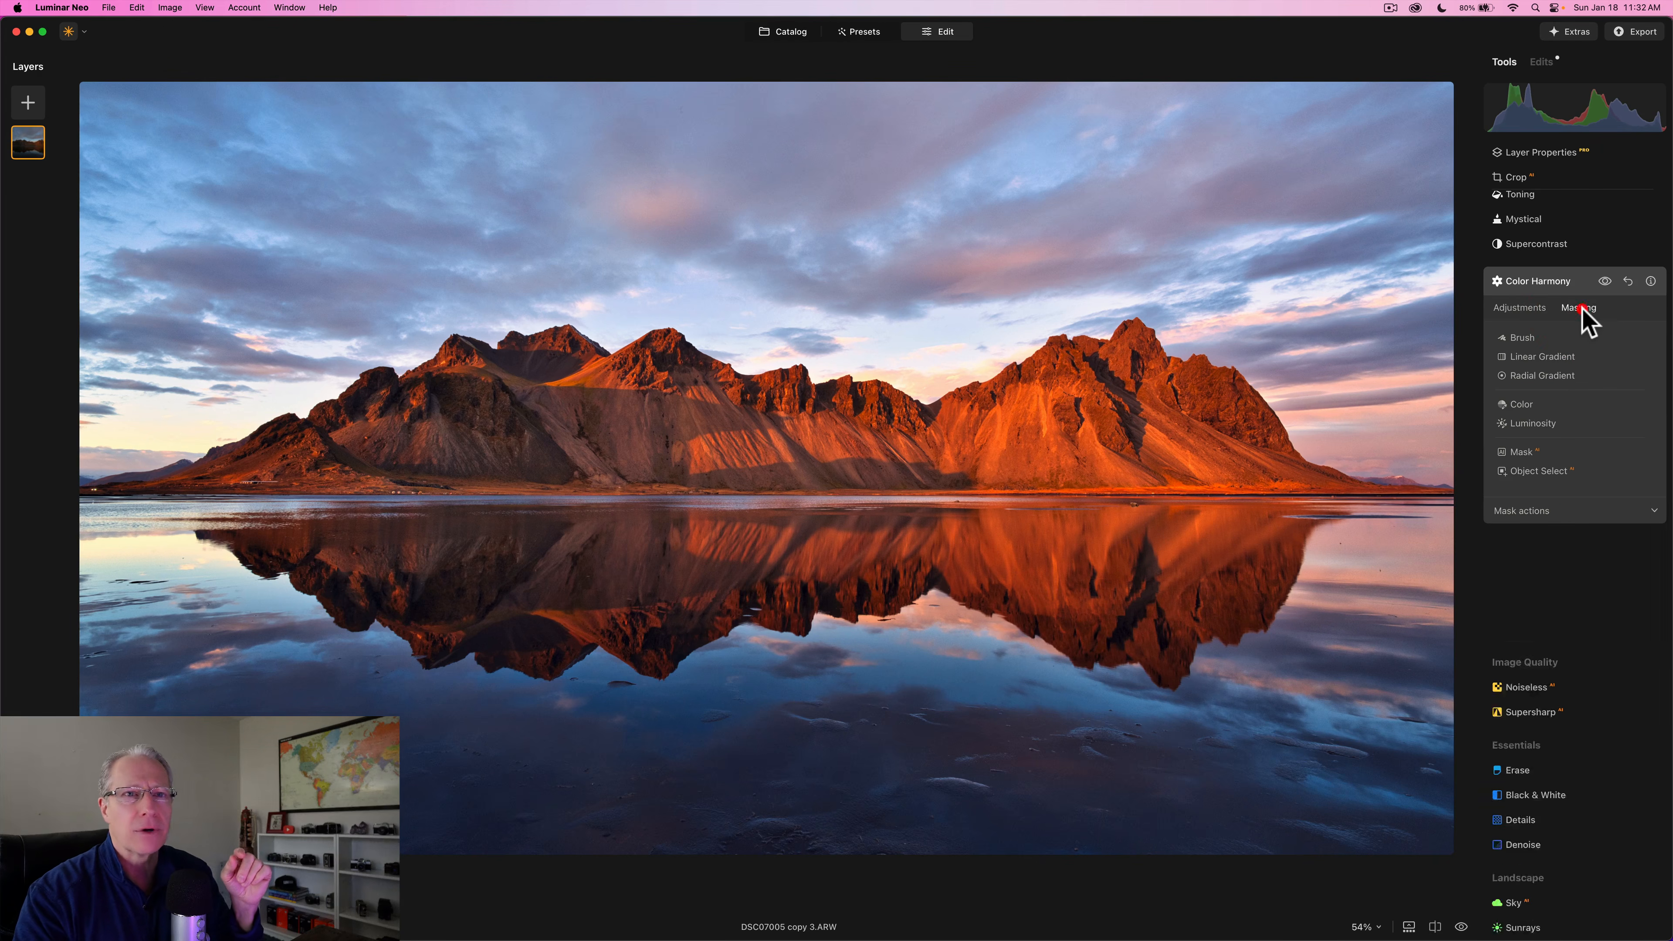
click(1536, 357)
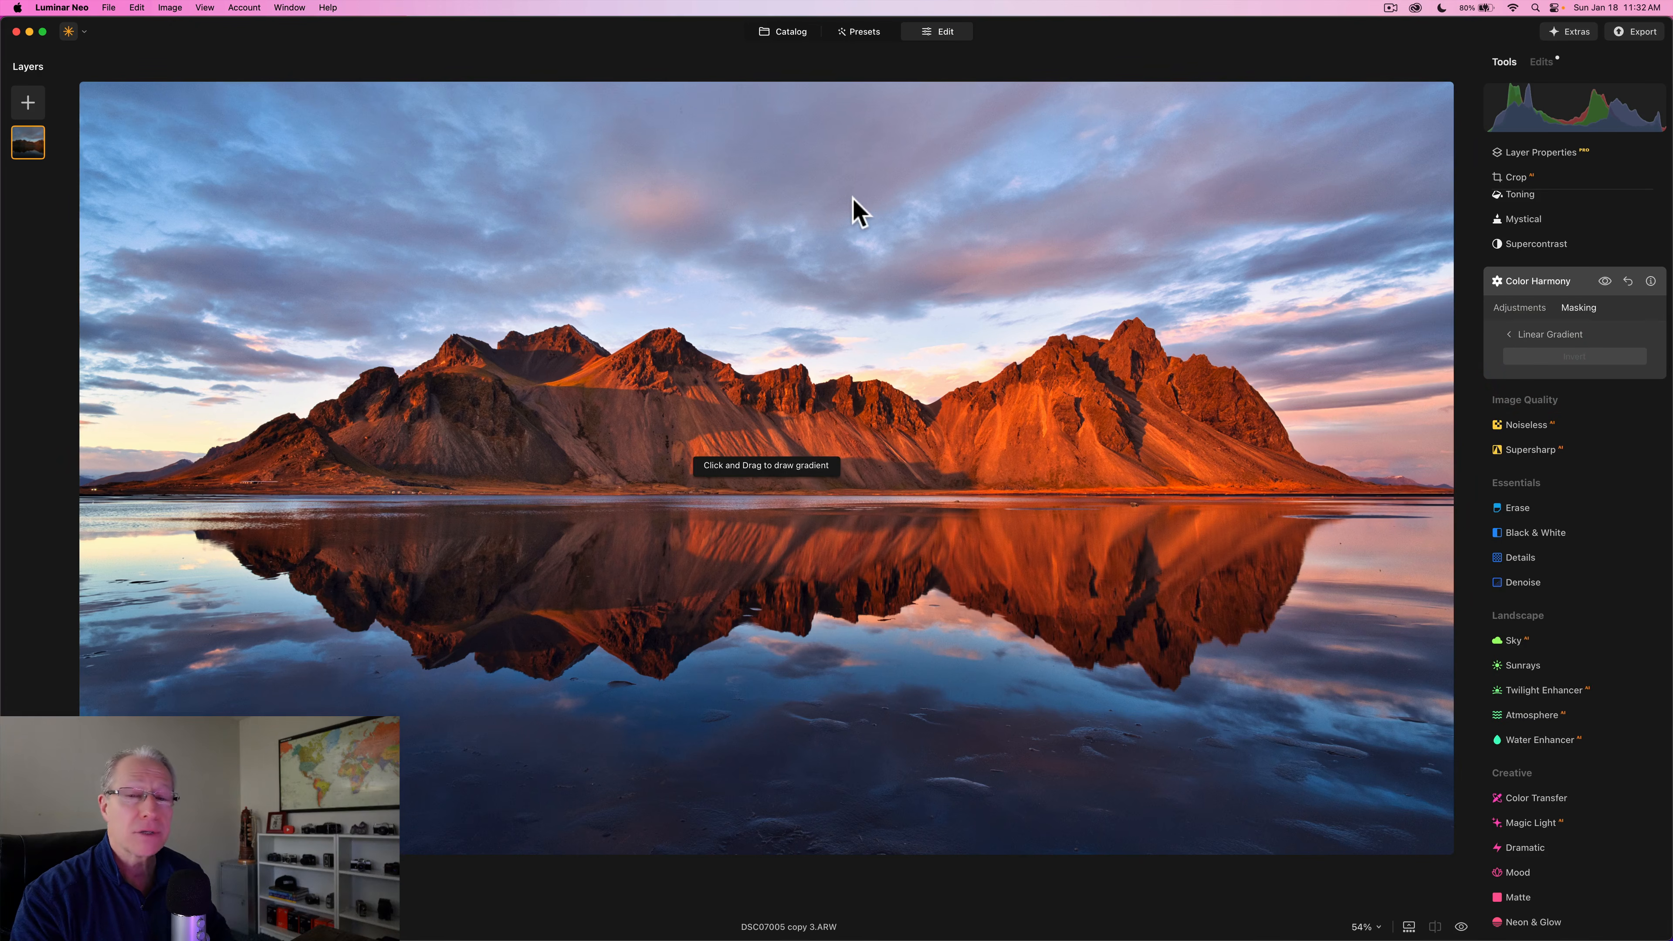
drag(852, 208, 851, 536)
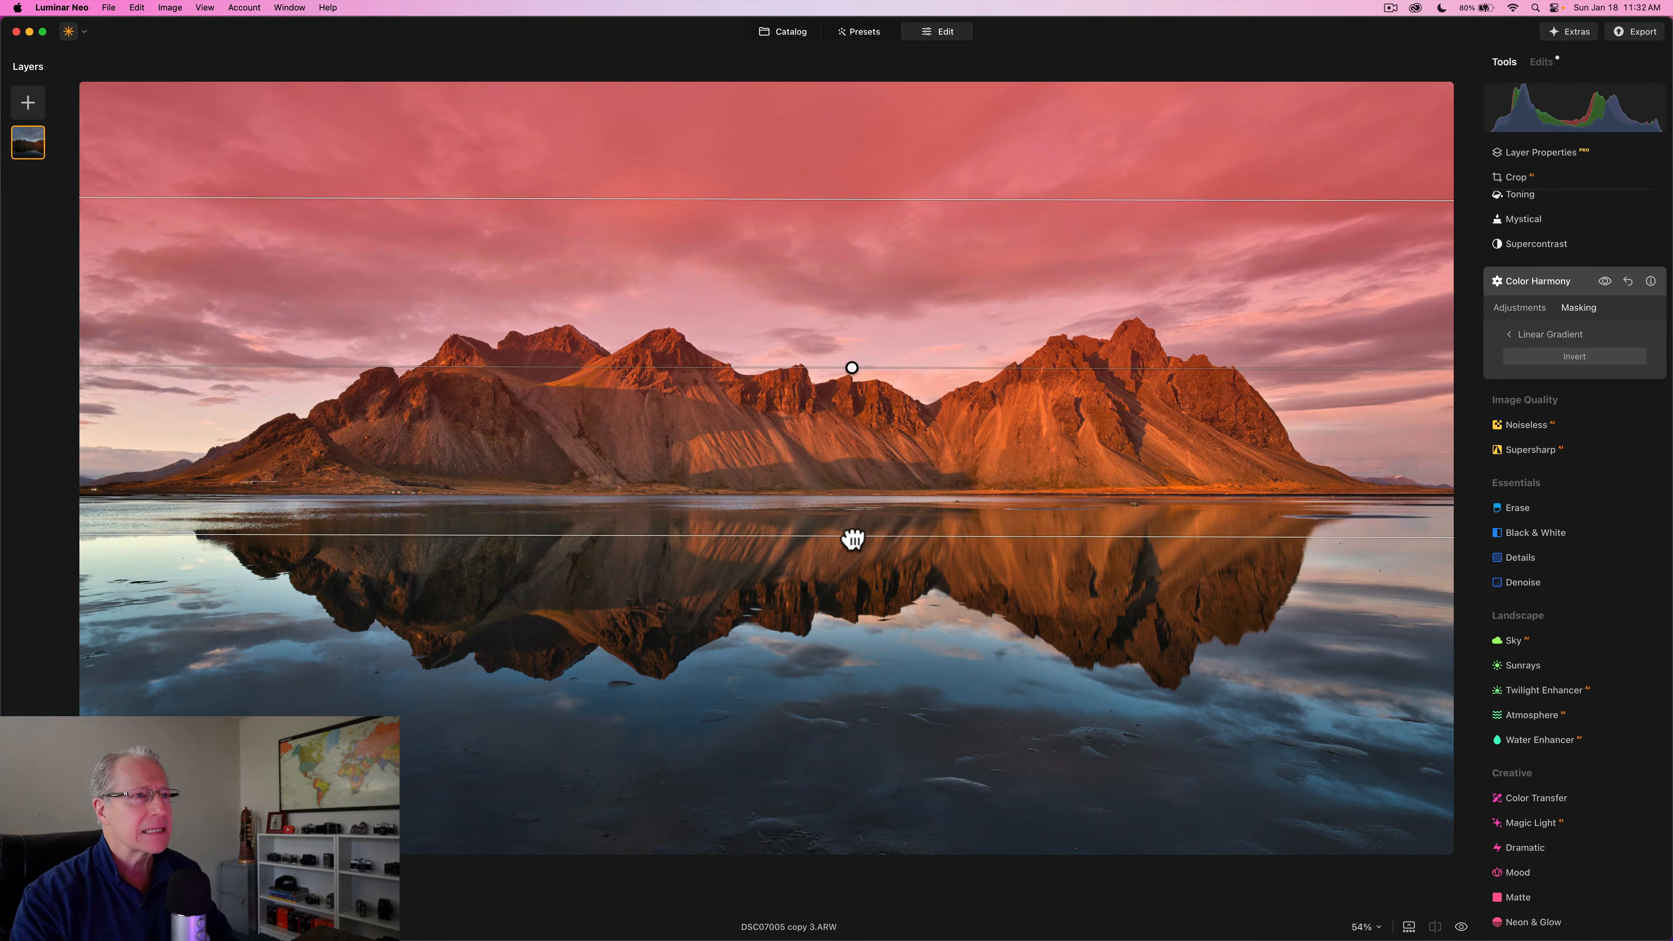
click(846, 419)
drag(852, 368, 865, 310)
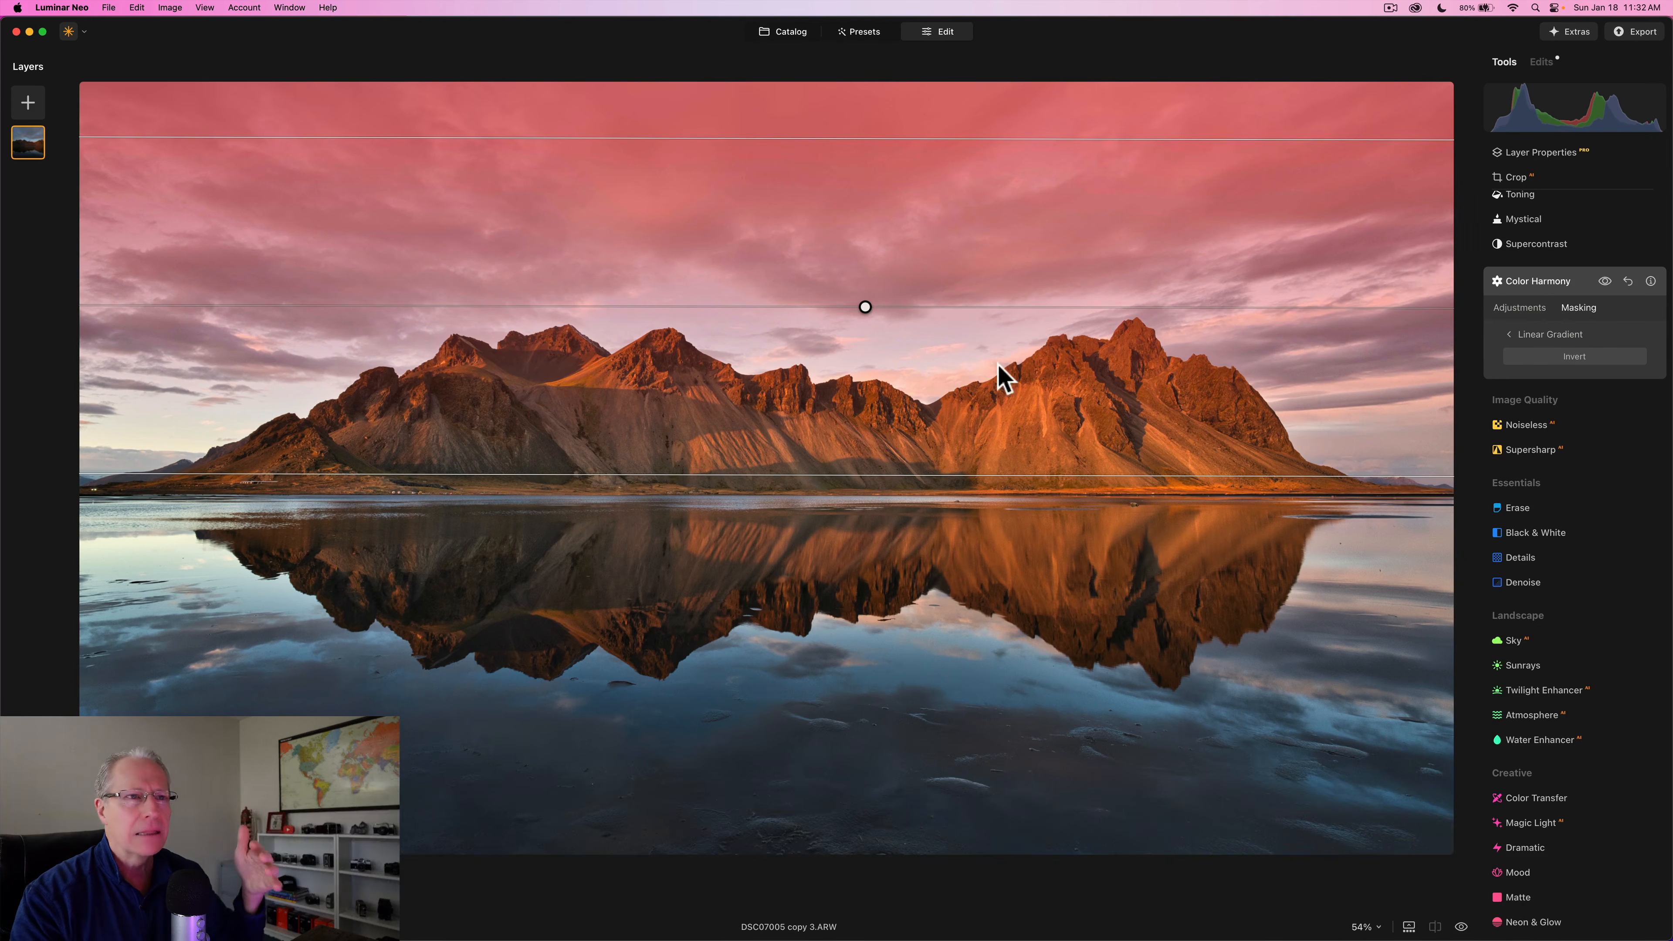
drag(870, 473, 870, 448)
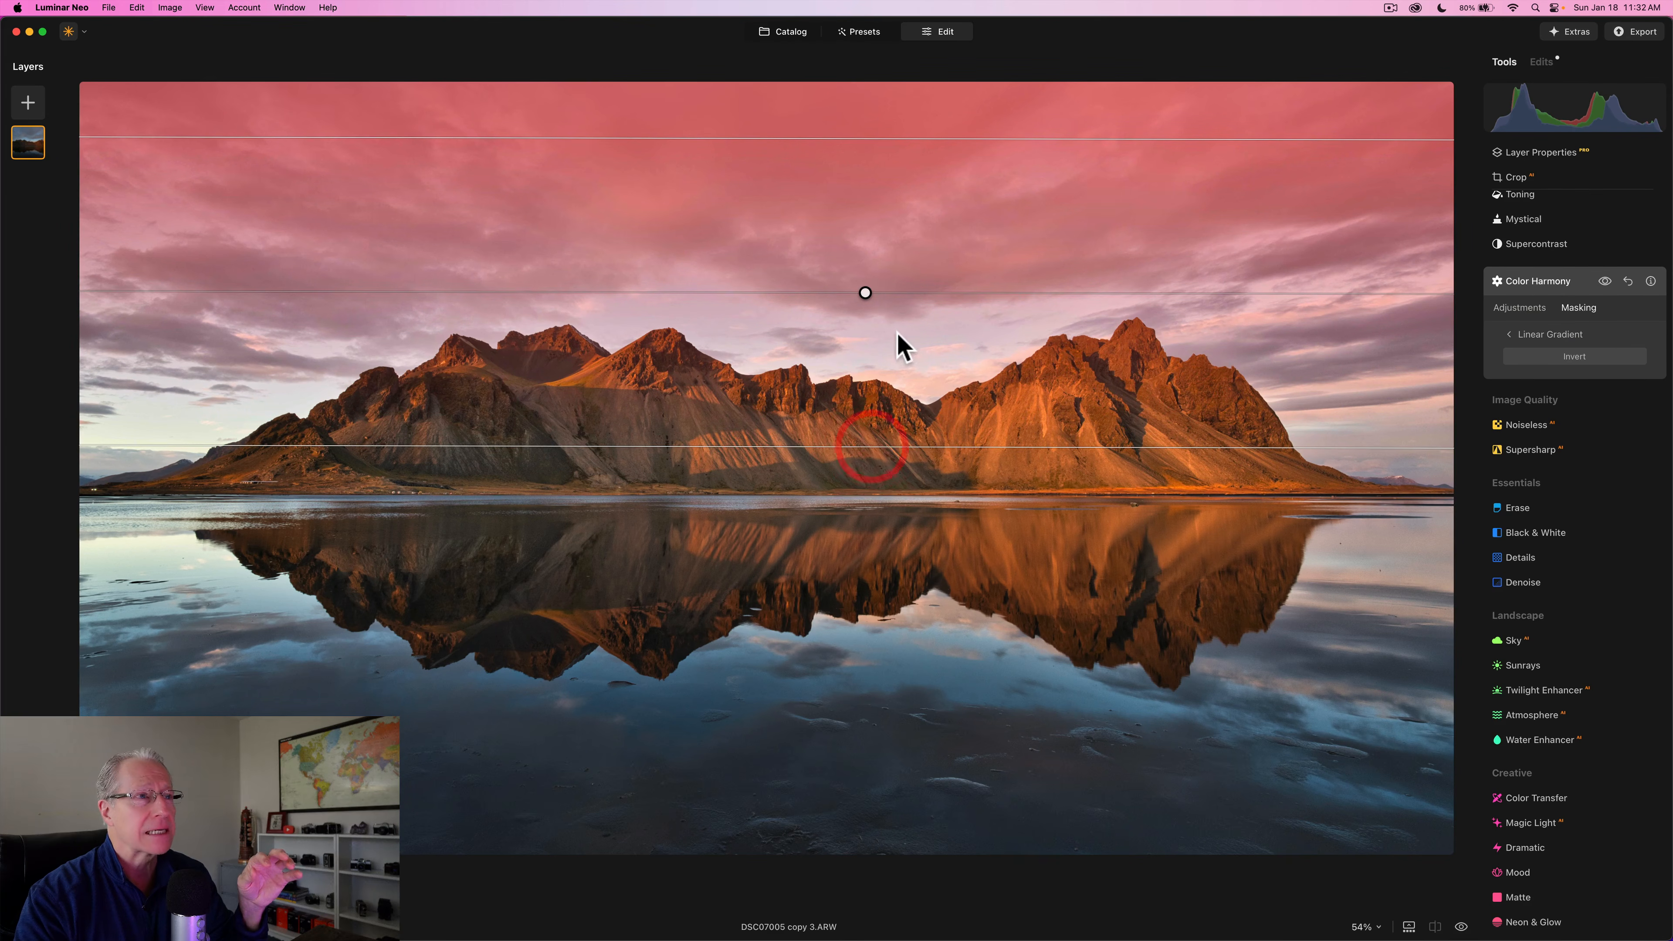
Shift Color Harmony's sky gradient slightly upward, extend its fade down toward the base of the mountains, and preview the masked effect.
drag(865, 292, 869, 282)
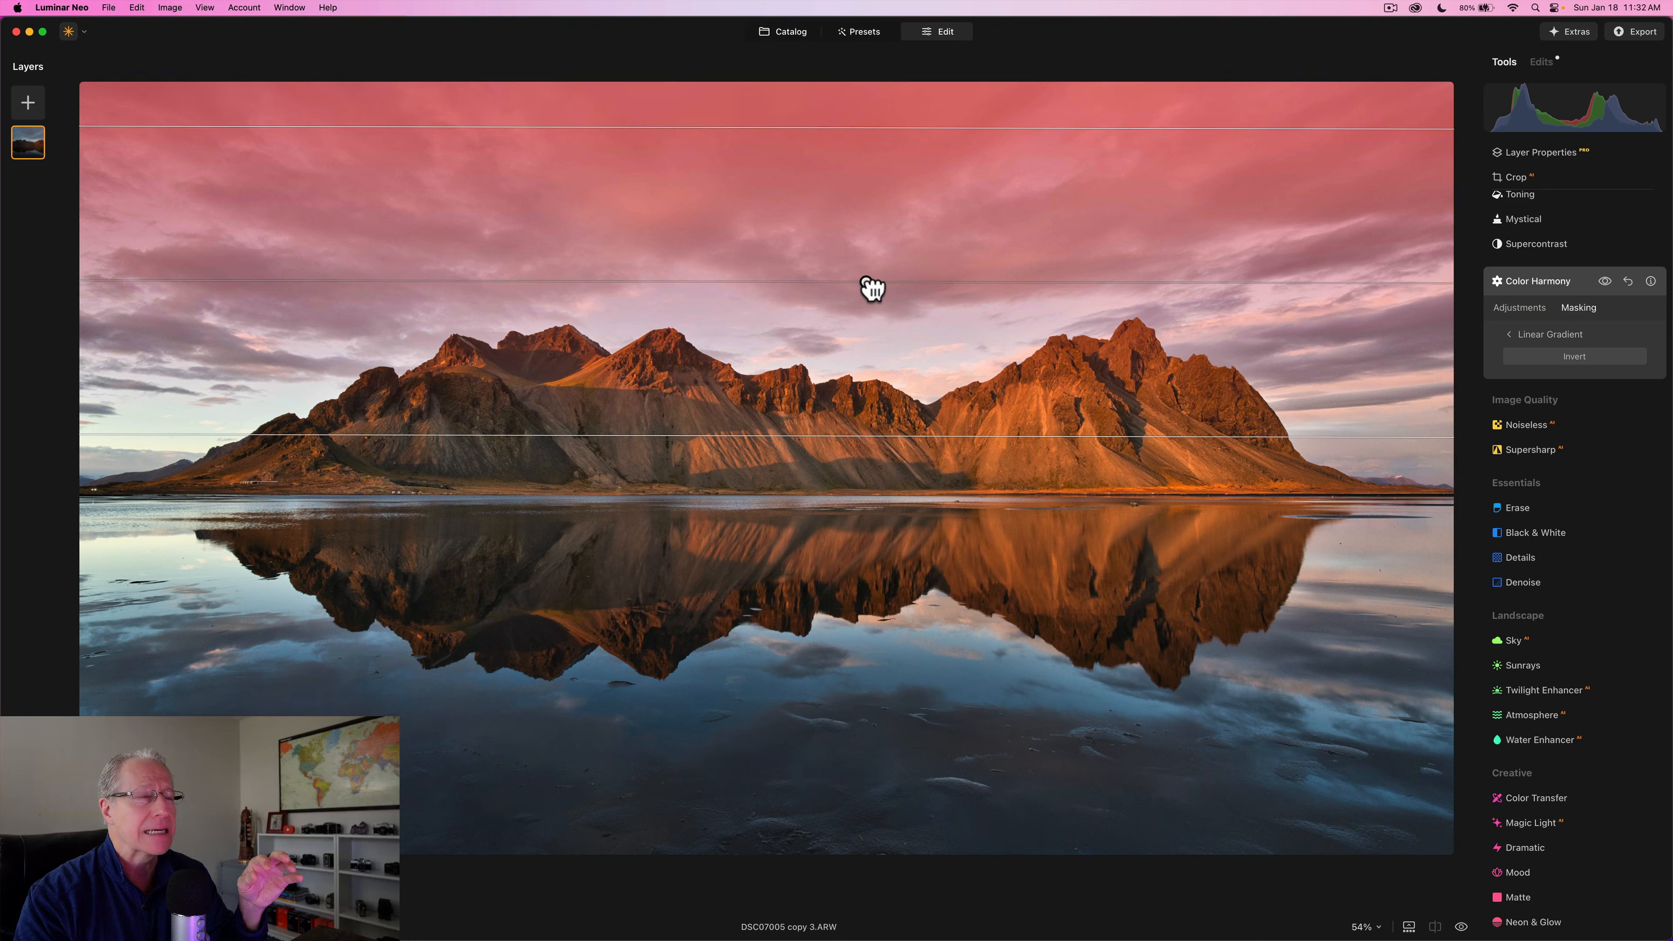
drag(873, 438, 876, 458)
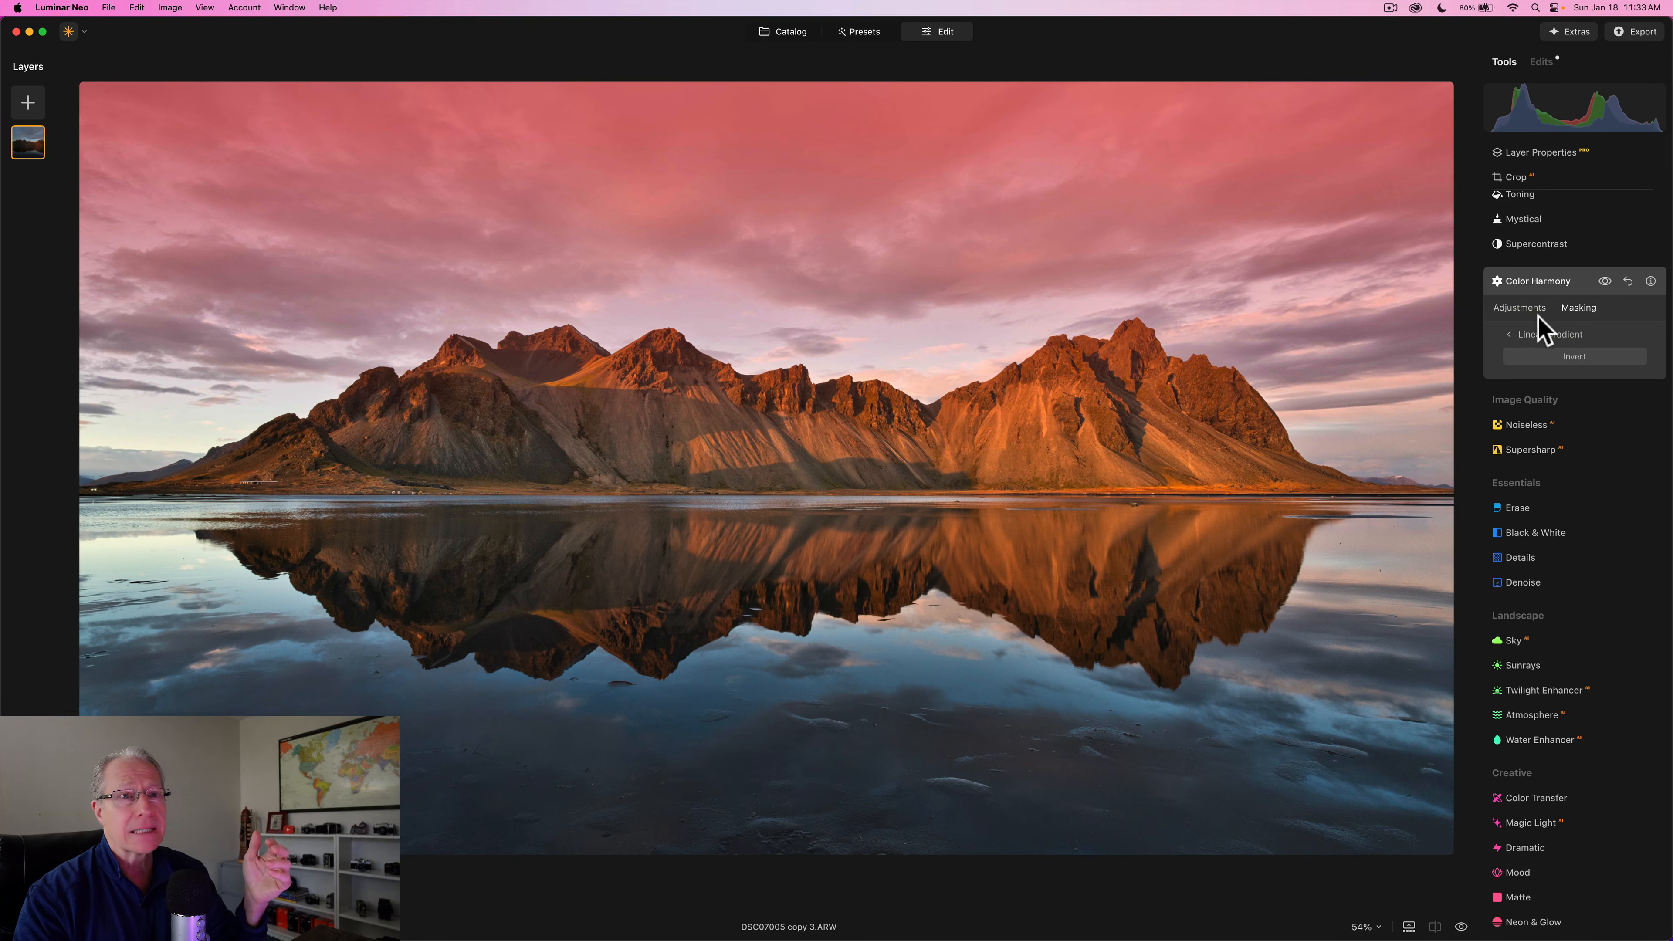
click(1510, 335)
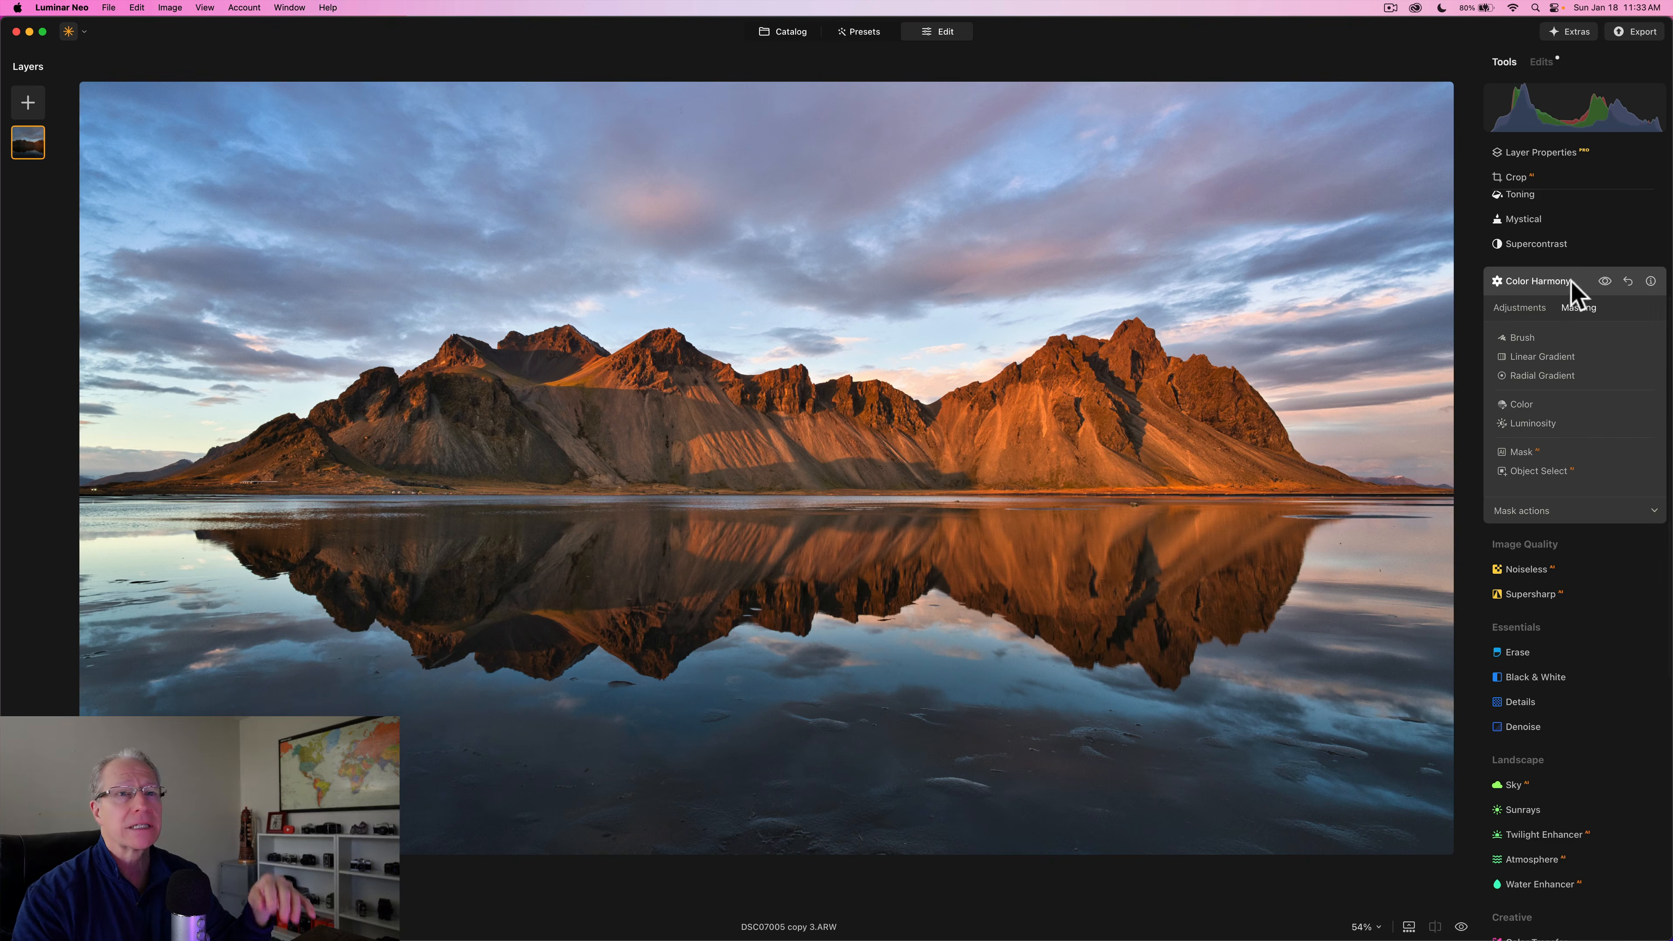
click(1604, 281)
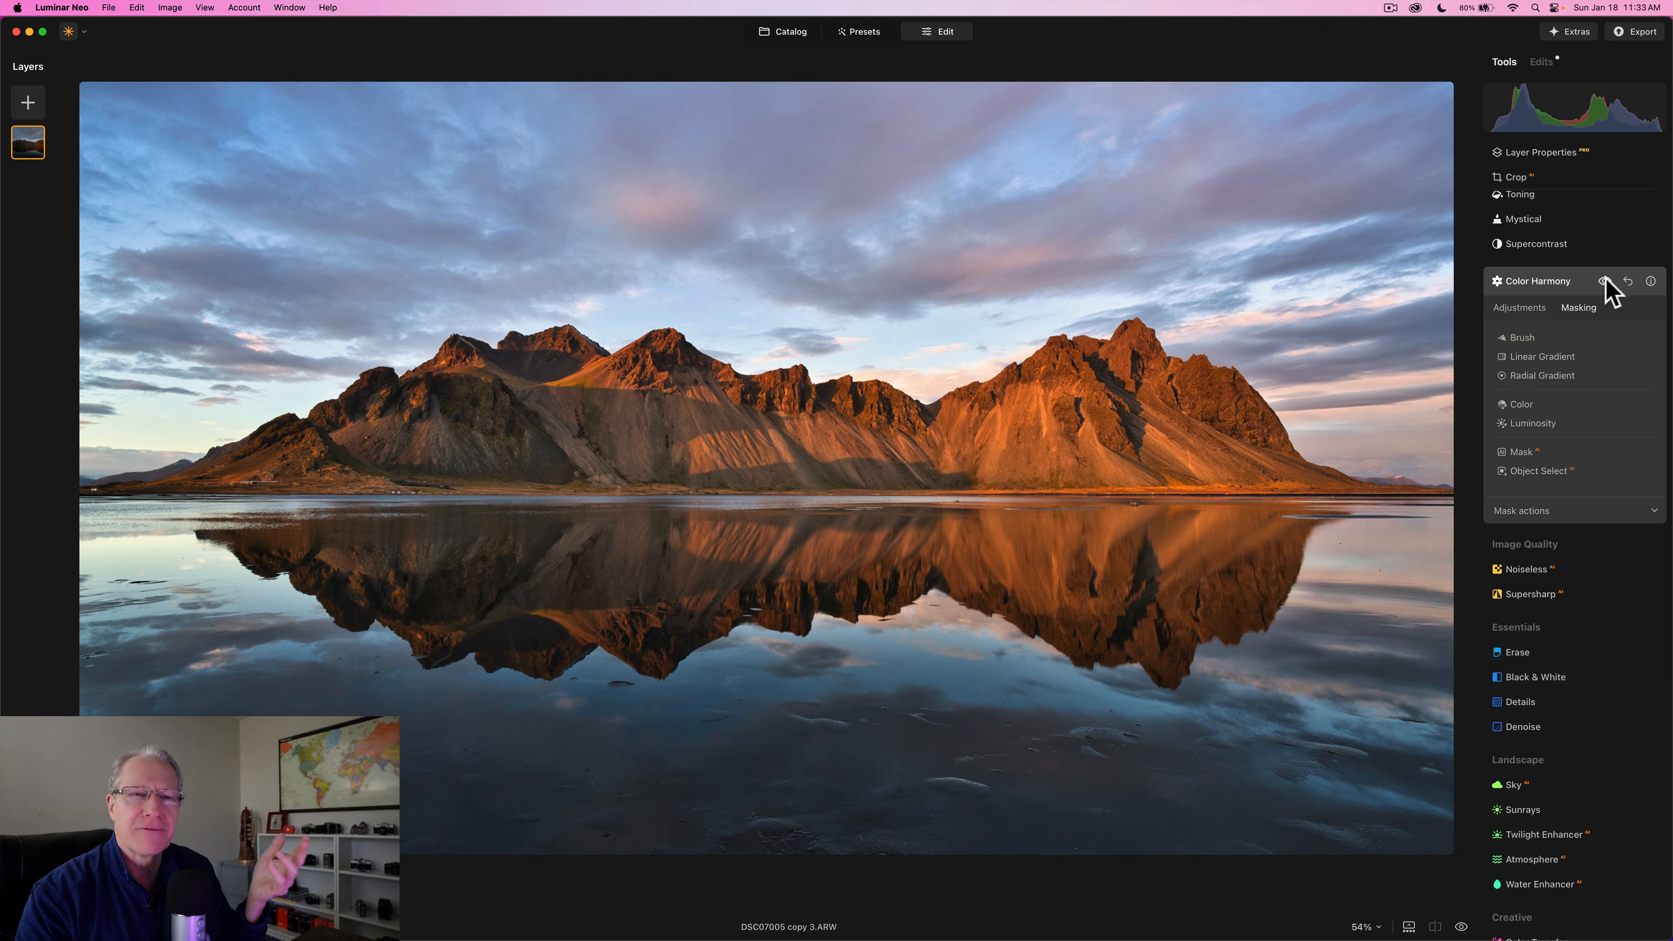
Add a level linear gradient to Color Harmony's mask over the foreground water, fading out just below the shoreline, and compare with and without the effect.
click(1557, 356)
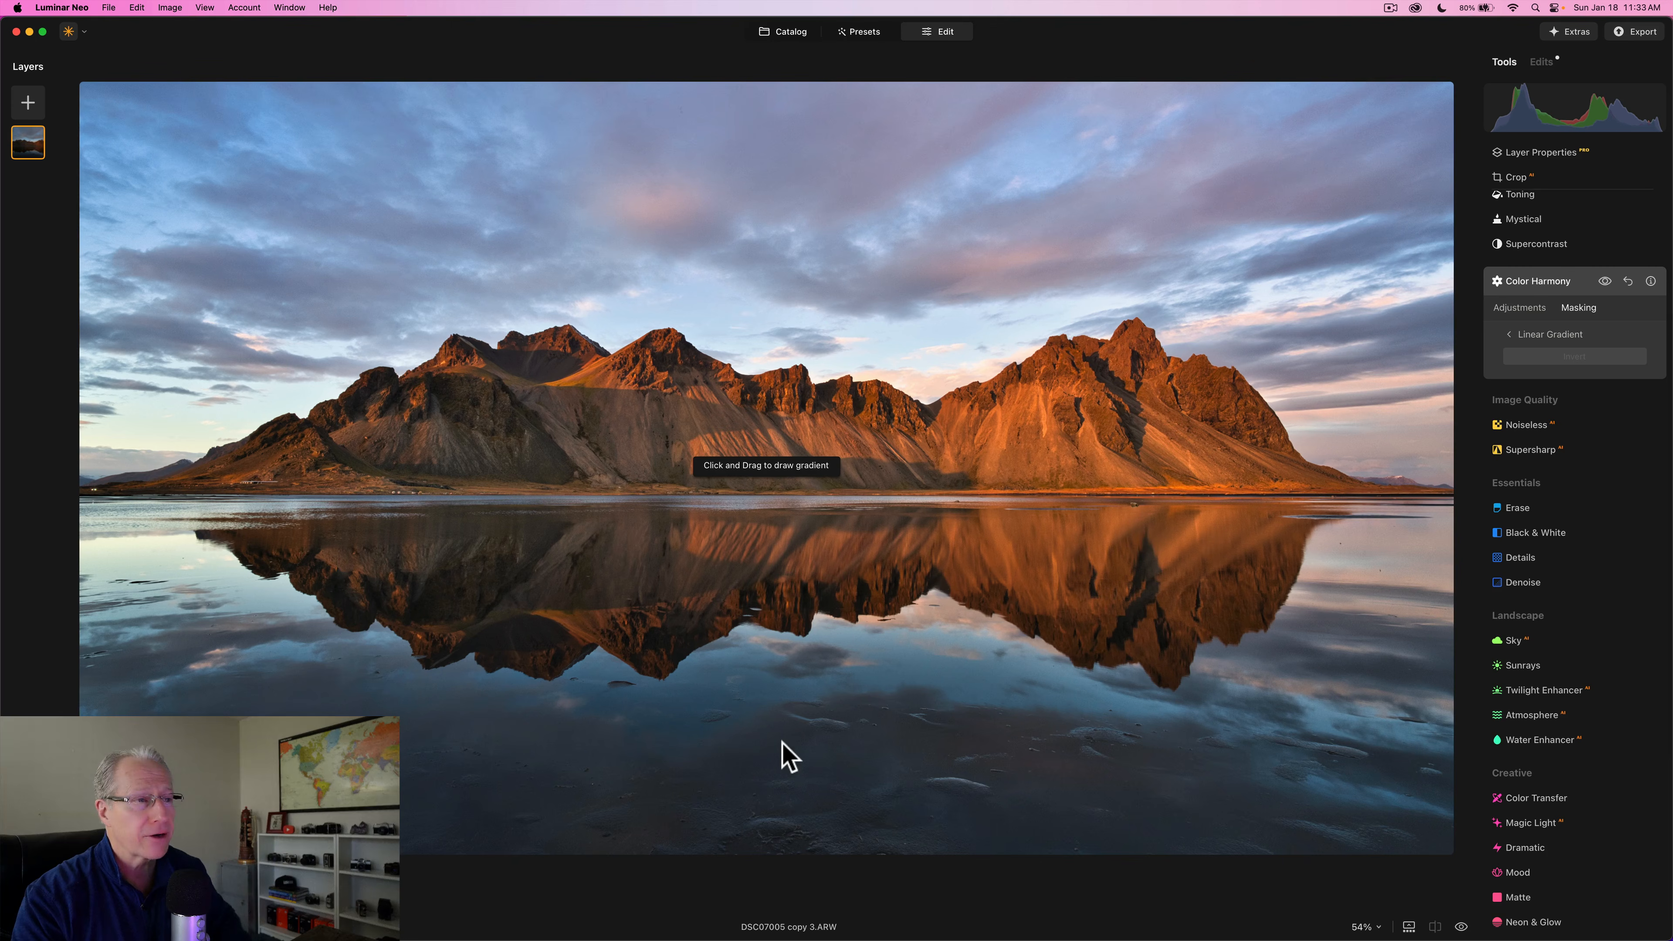
drag(824, 817, 823, 473)
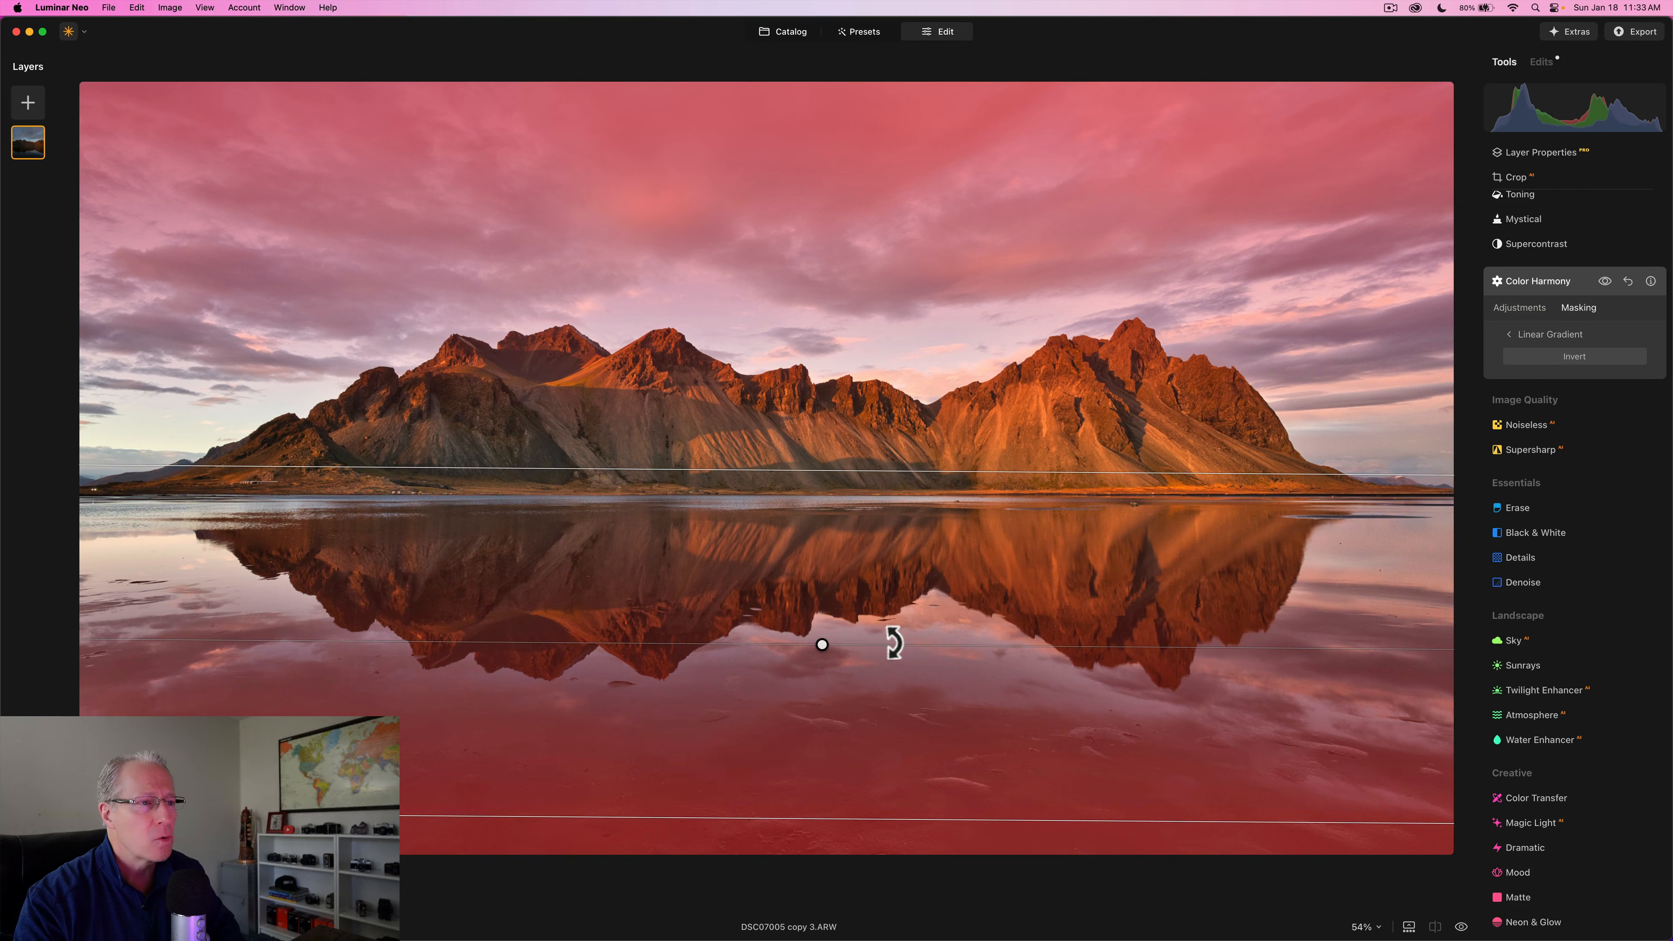
drag(894, 642, 876, 643)
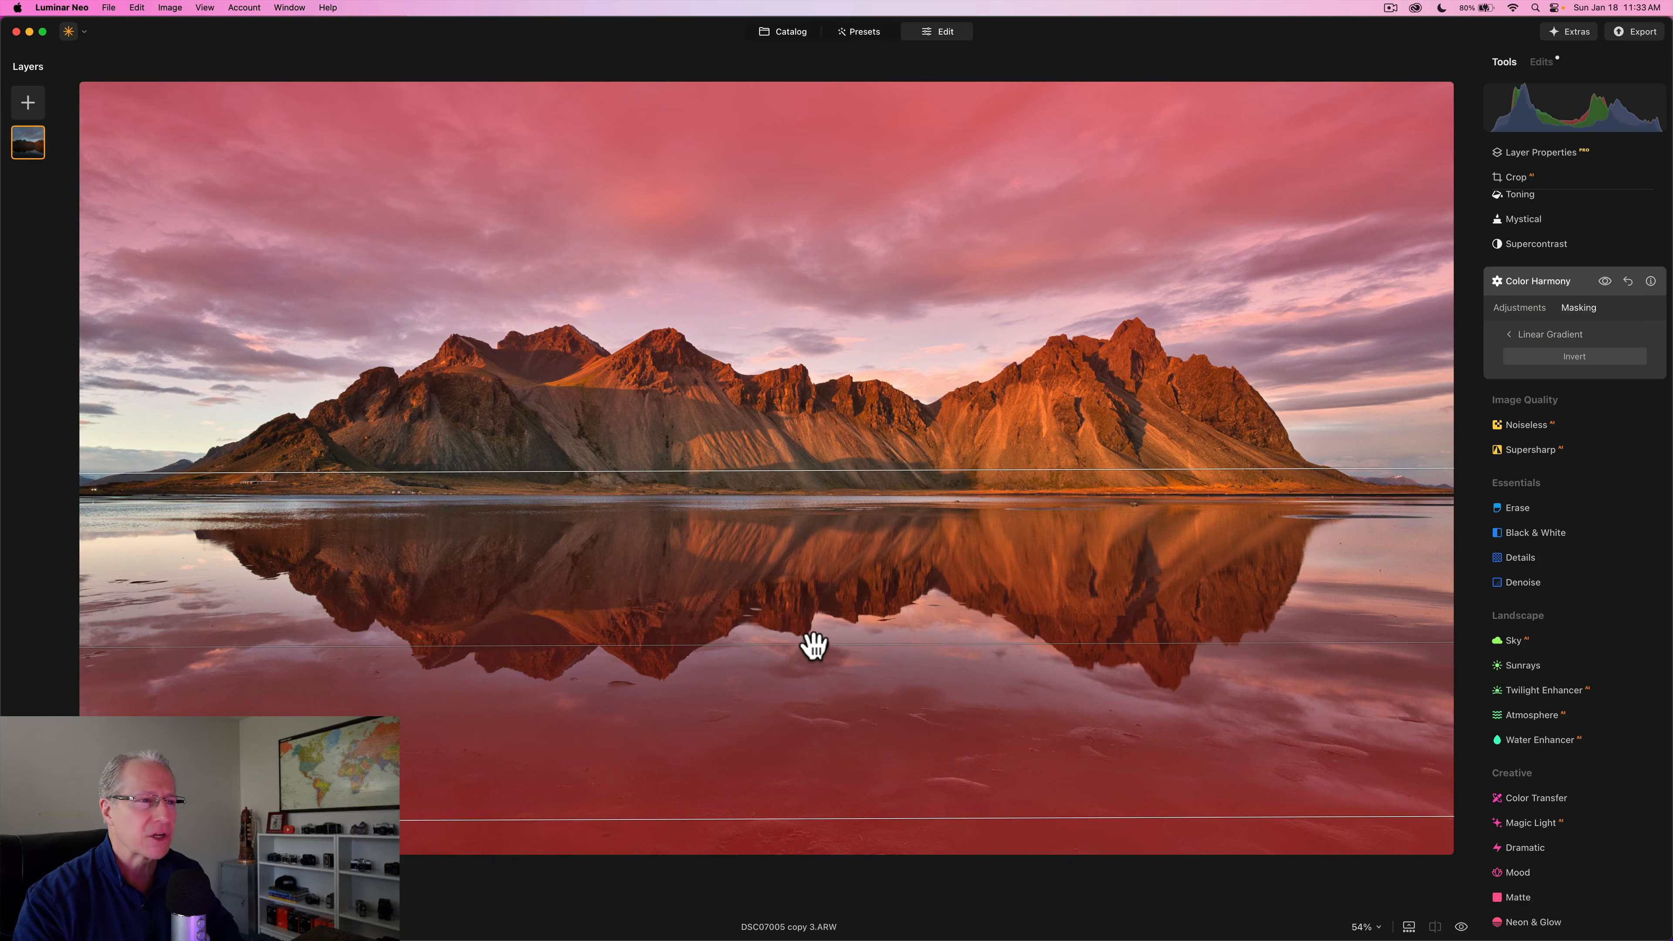
drag(822, 645, 837, 706)
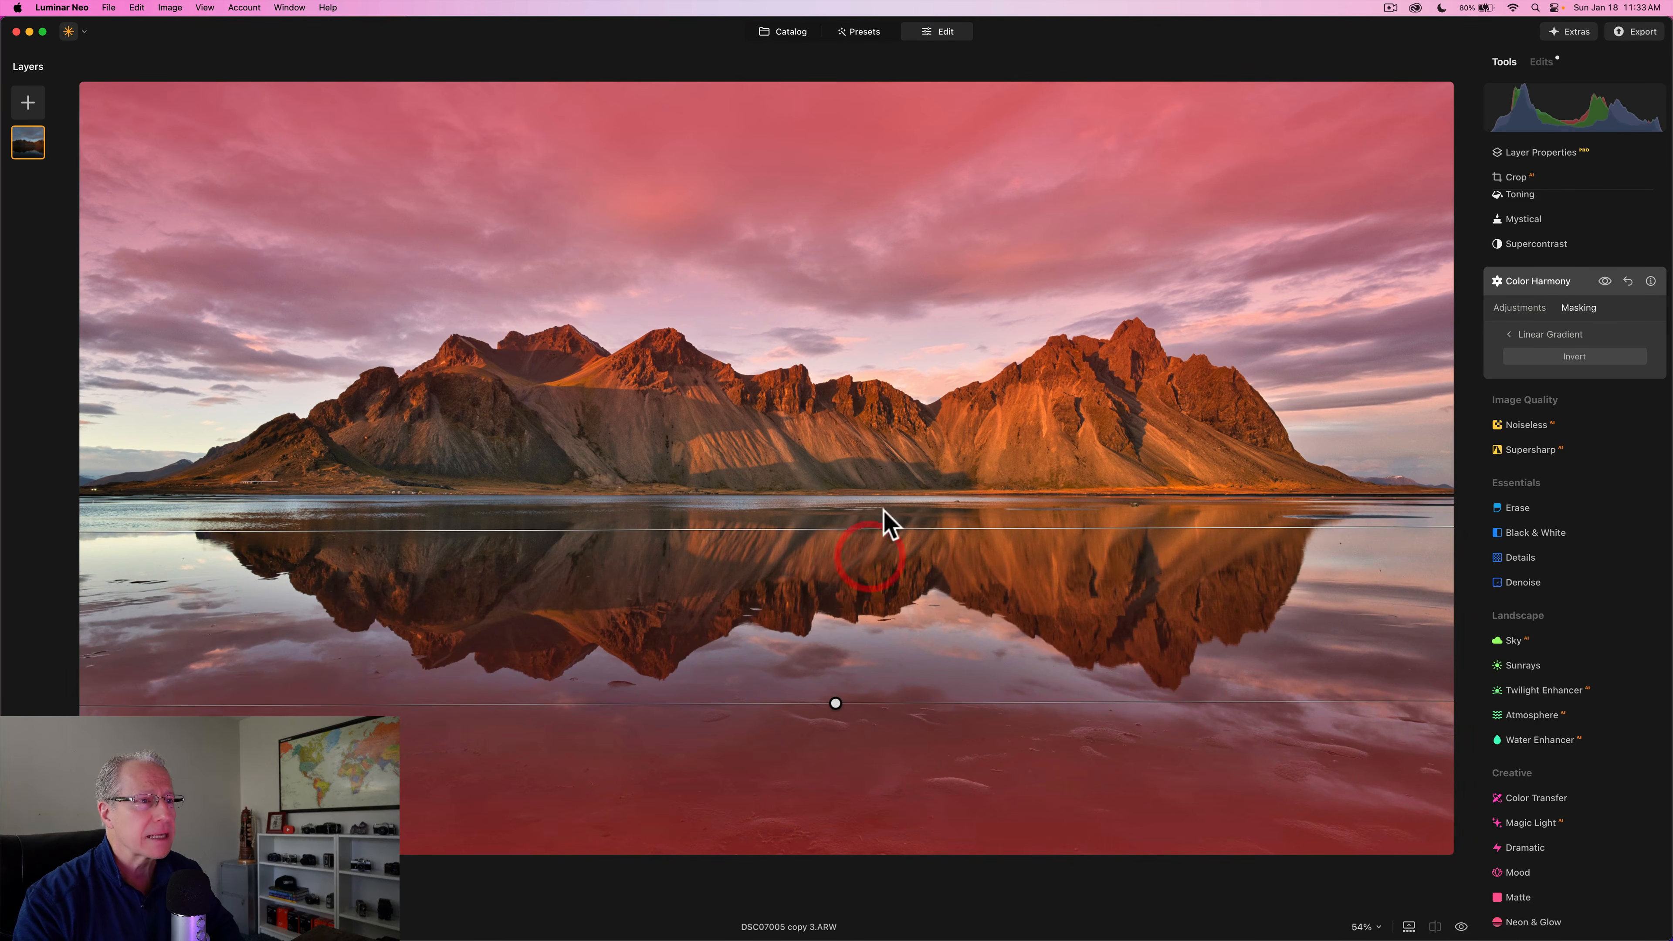
drag(882, 528, 883, 516)
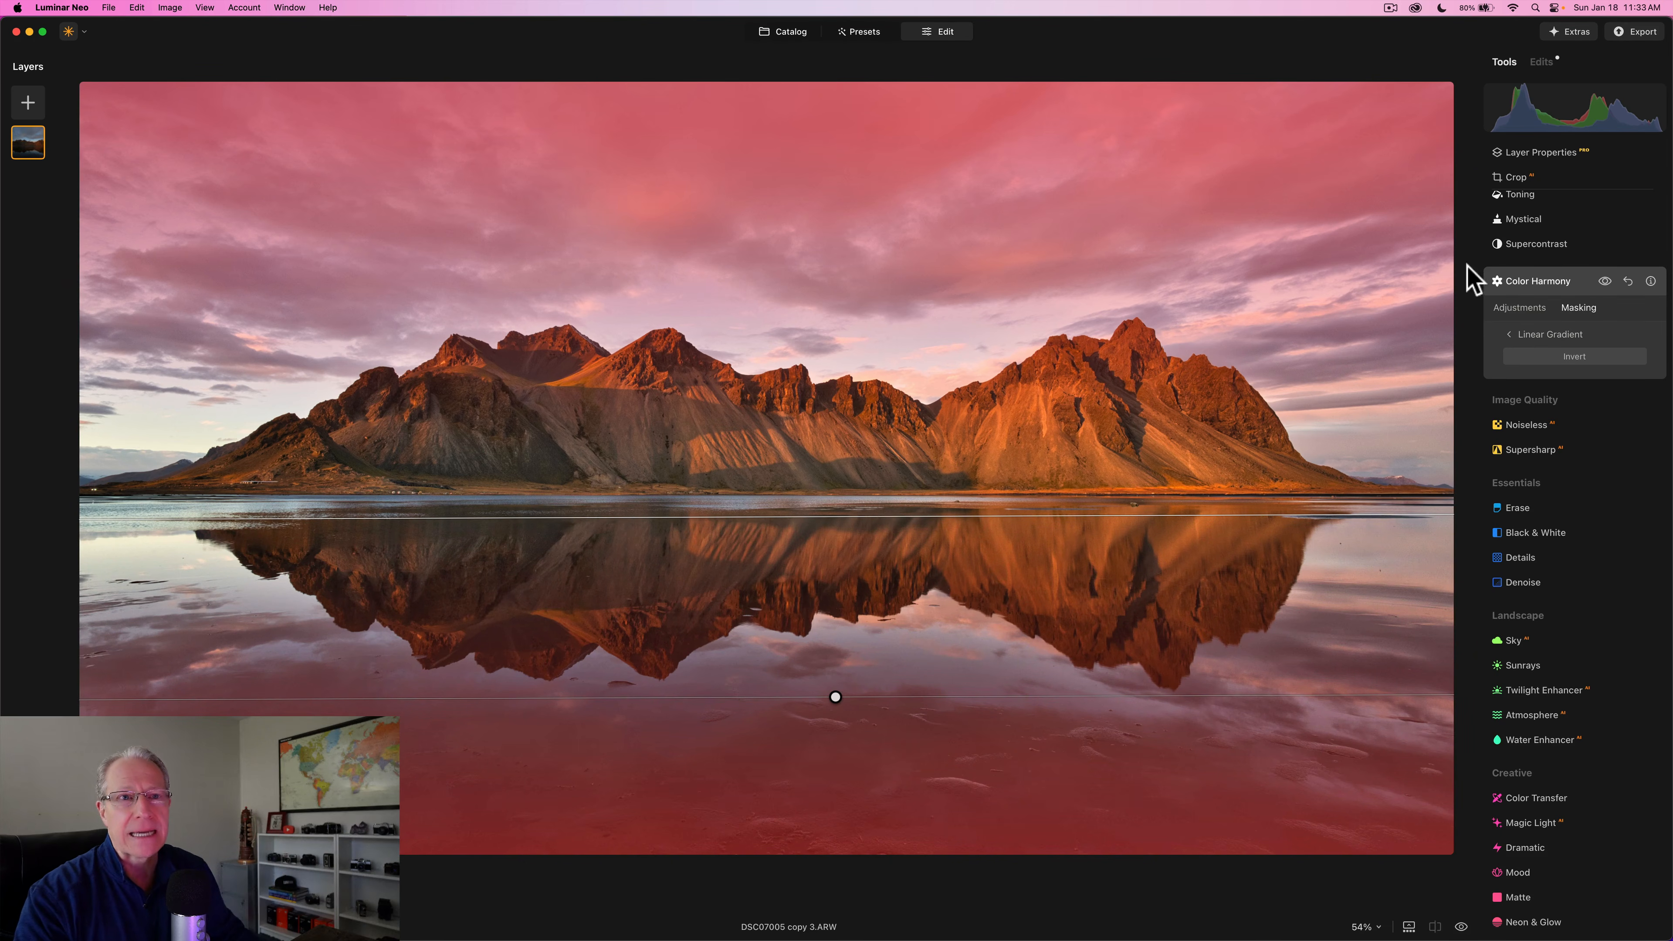
click(1520, 309)
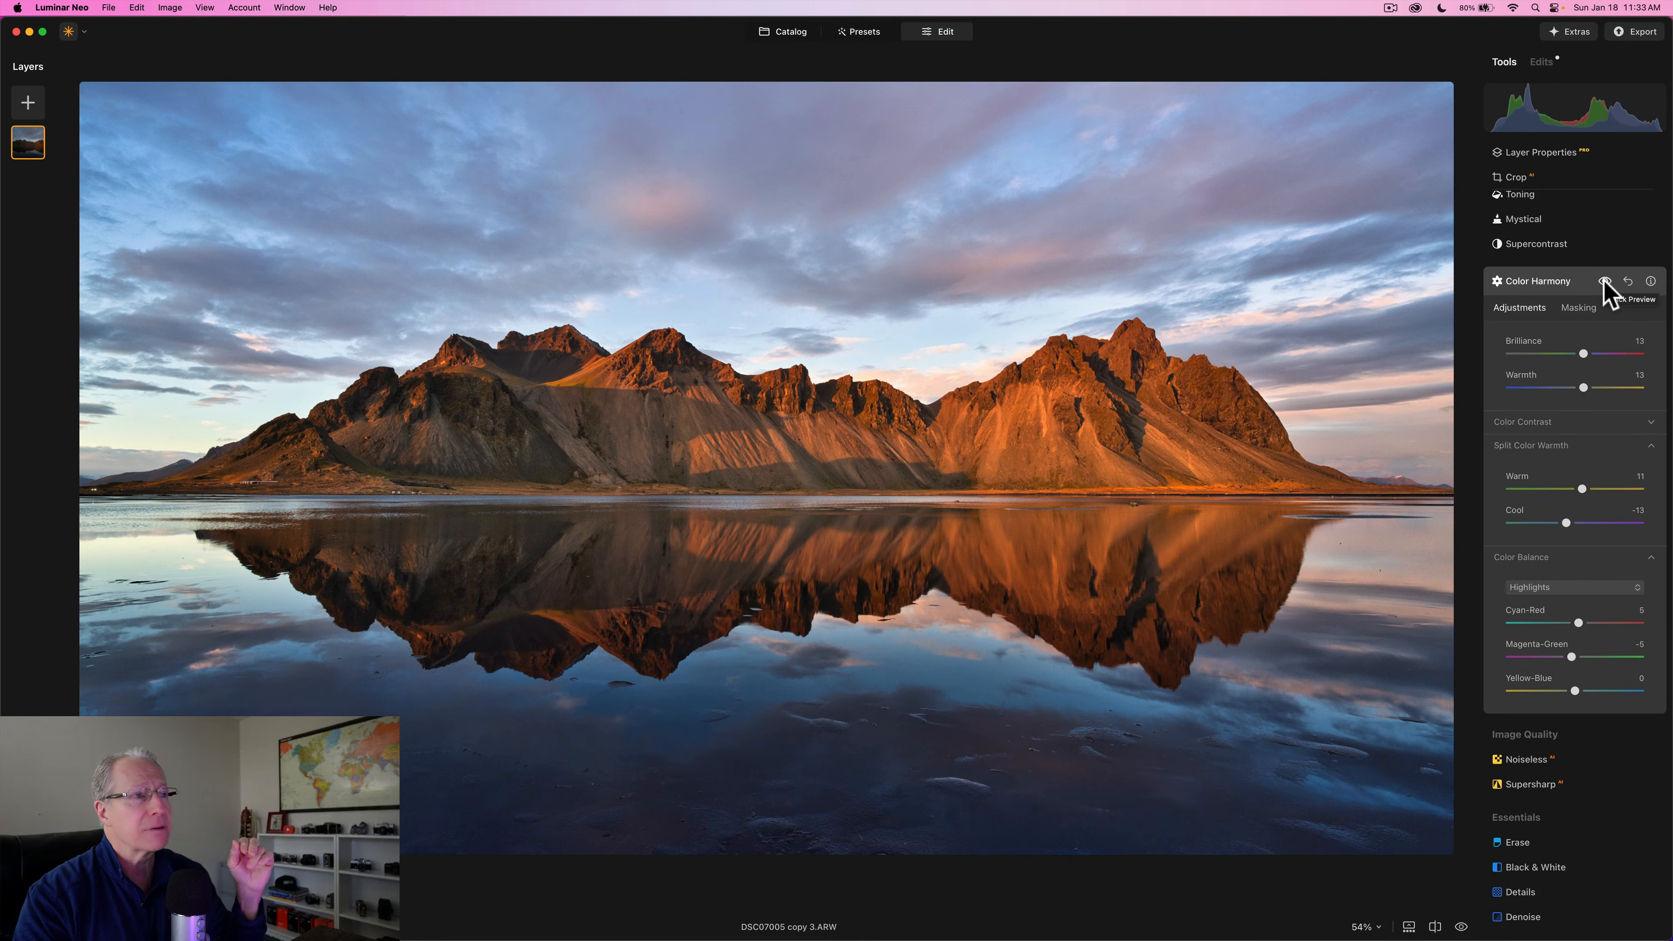
click(1604, 282)
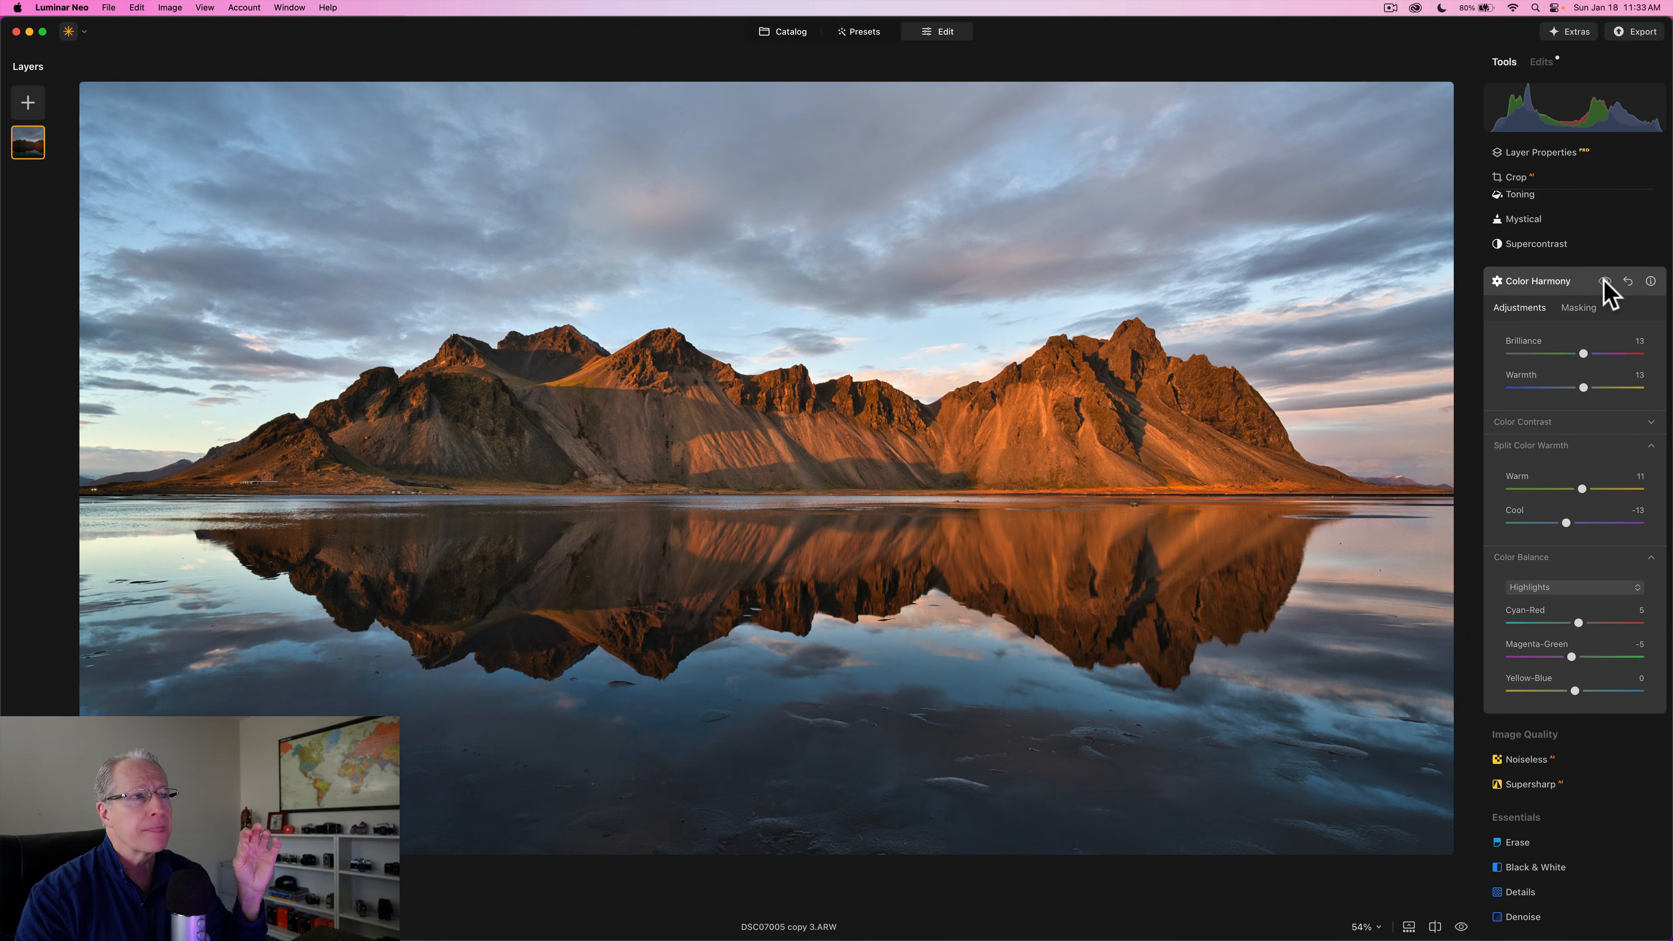
click(1605, 282)
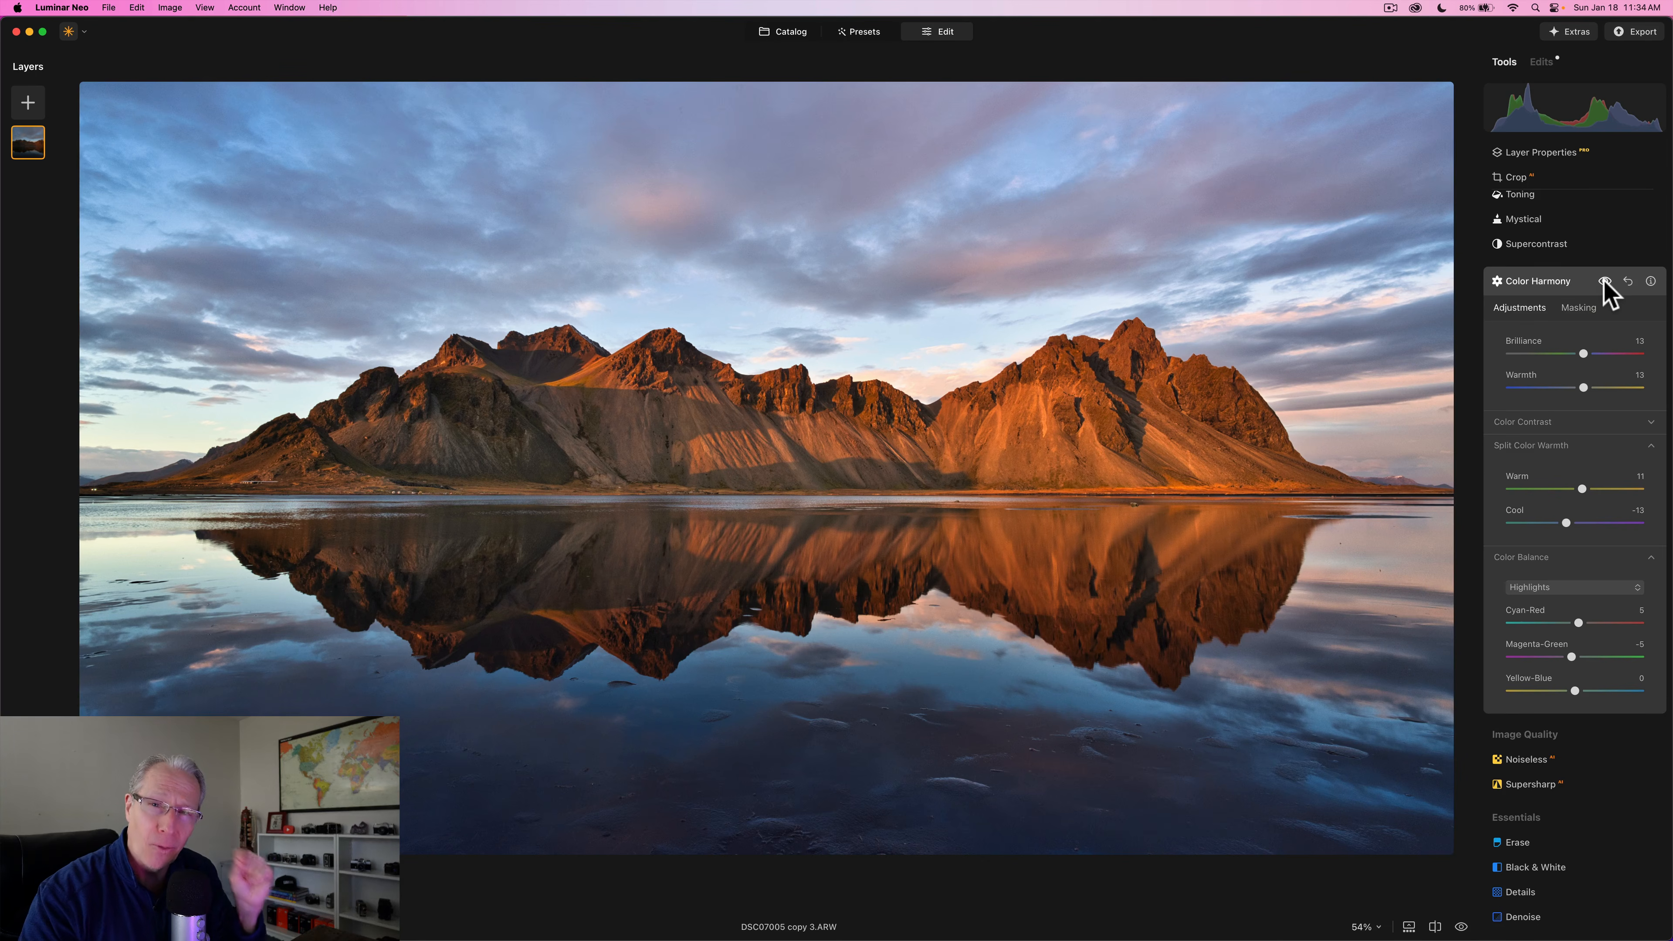
click(1604, 282)
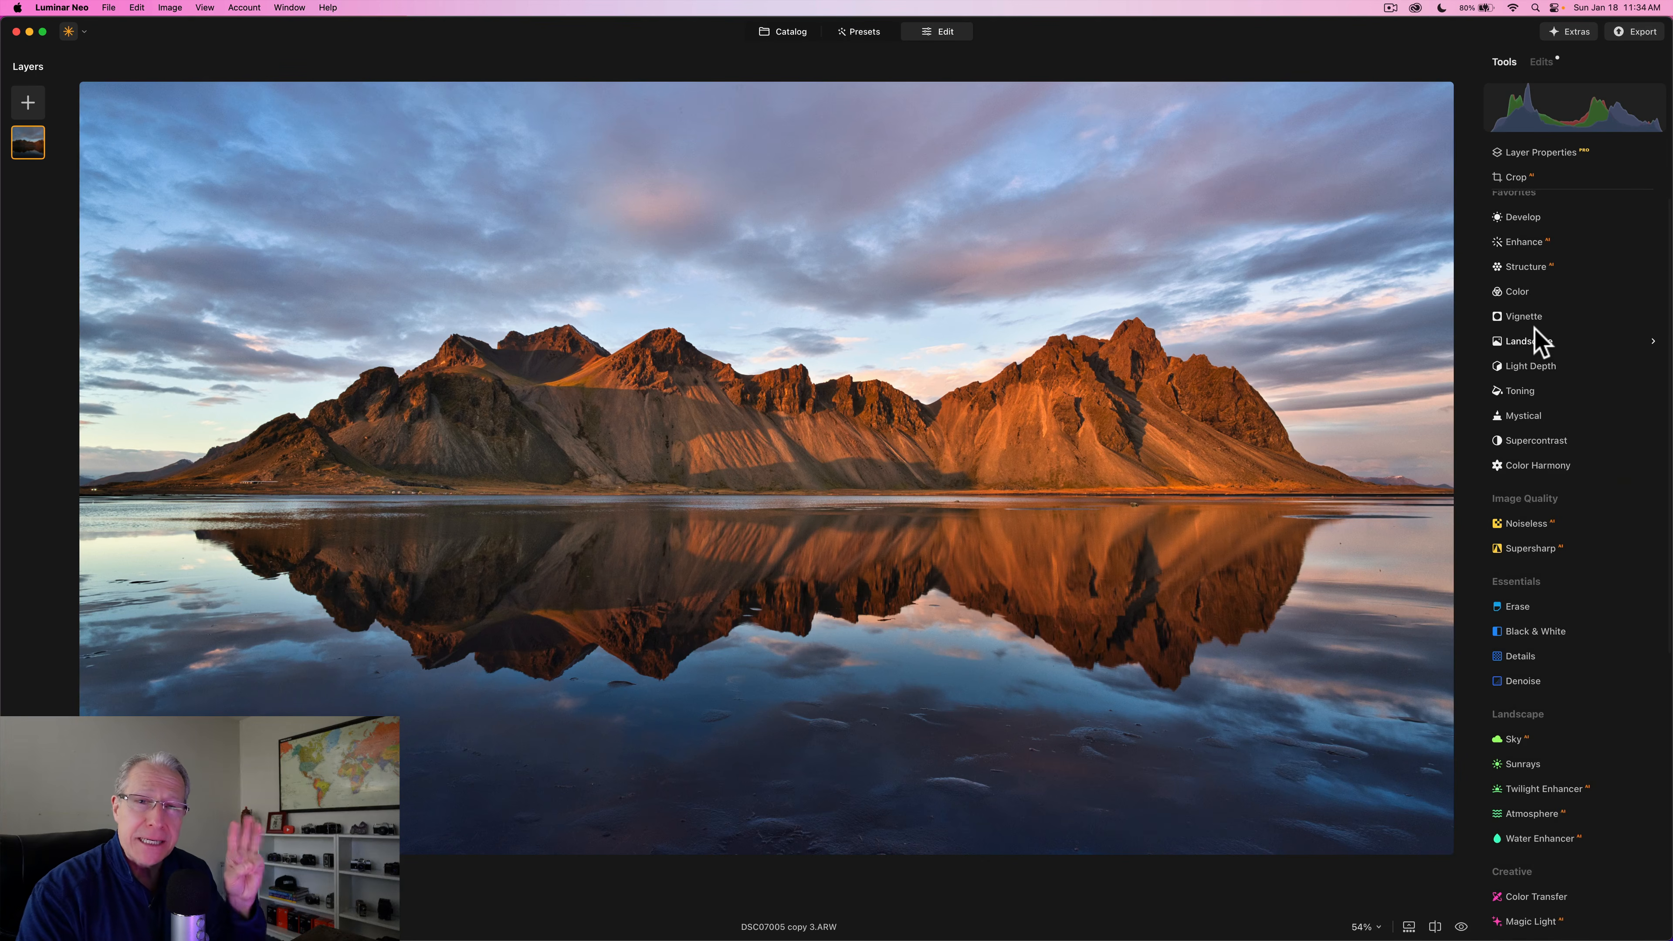
Set the Mystical Amount to 45 and compare the photo with and without the effect.
click(1525, 418)
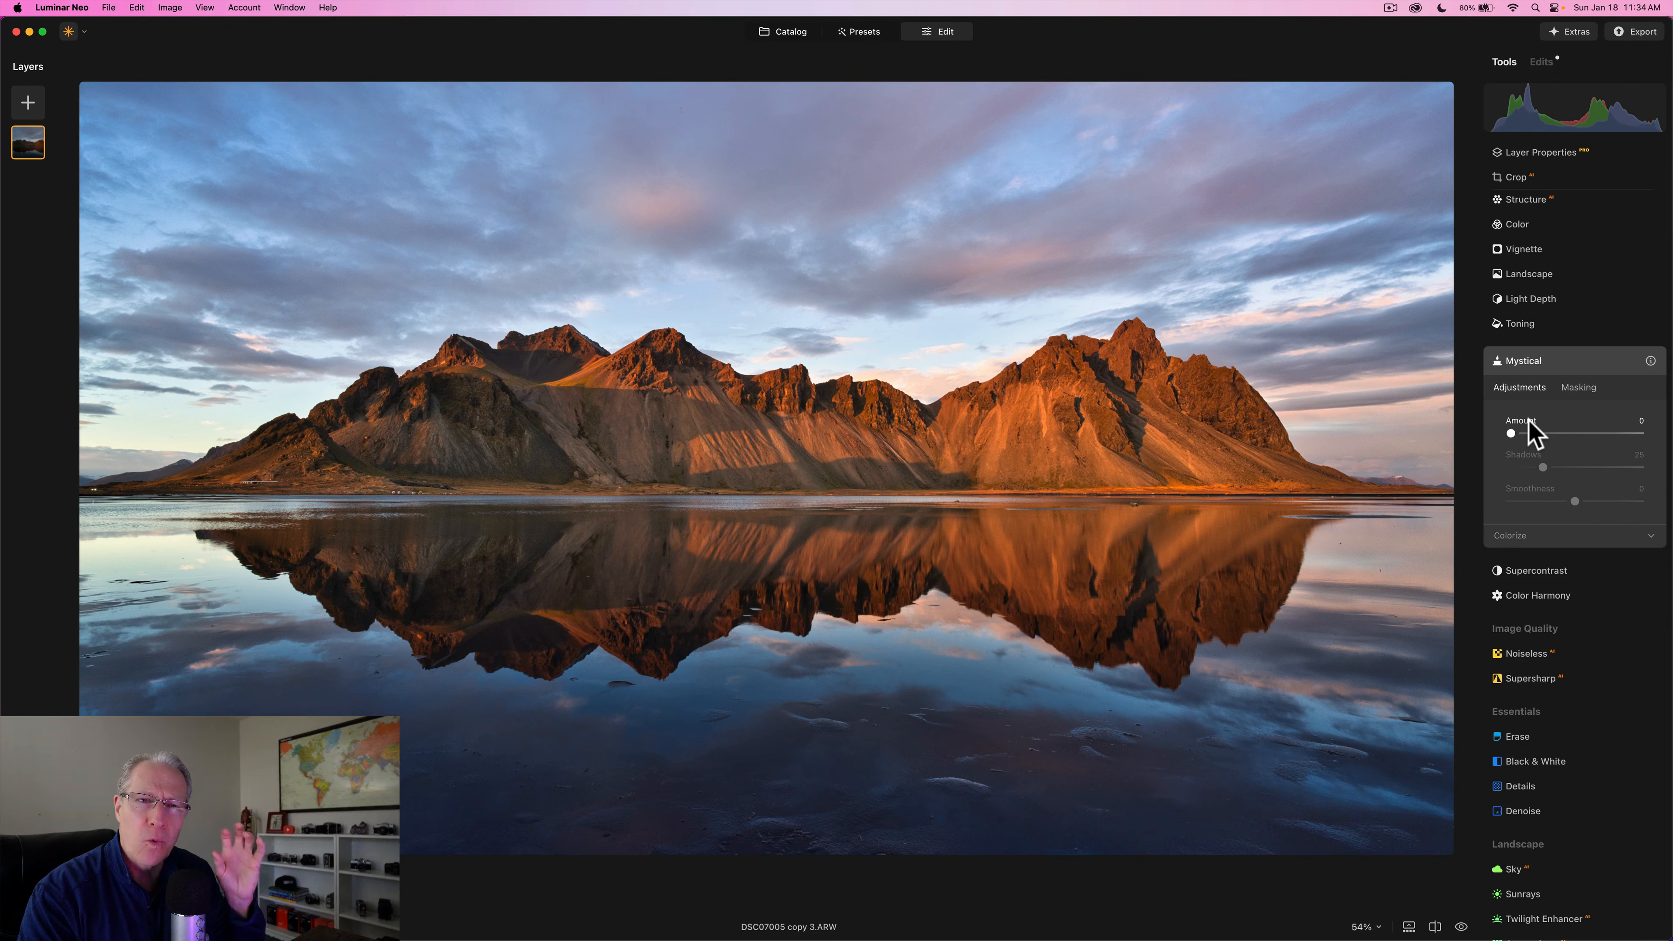
click(1566, 433)
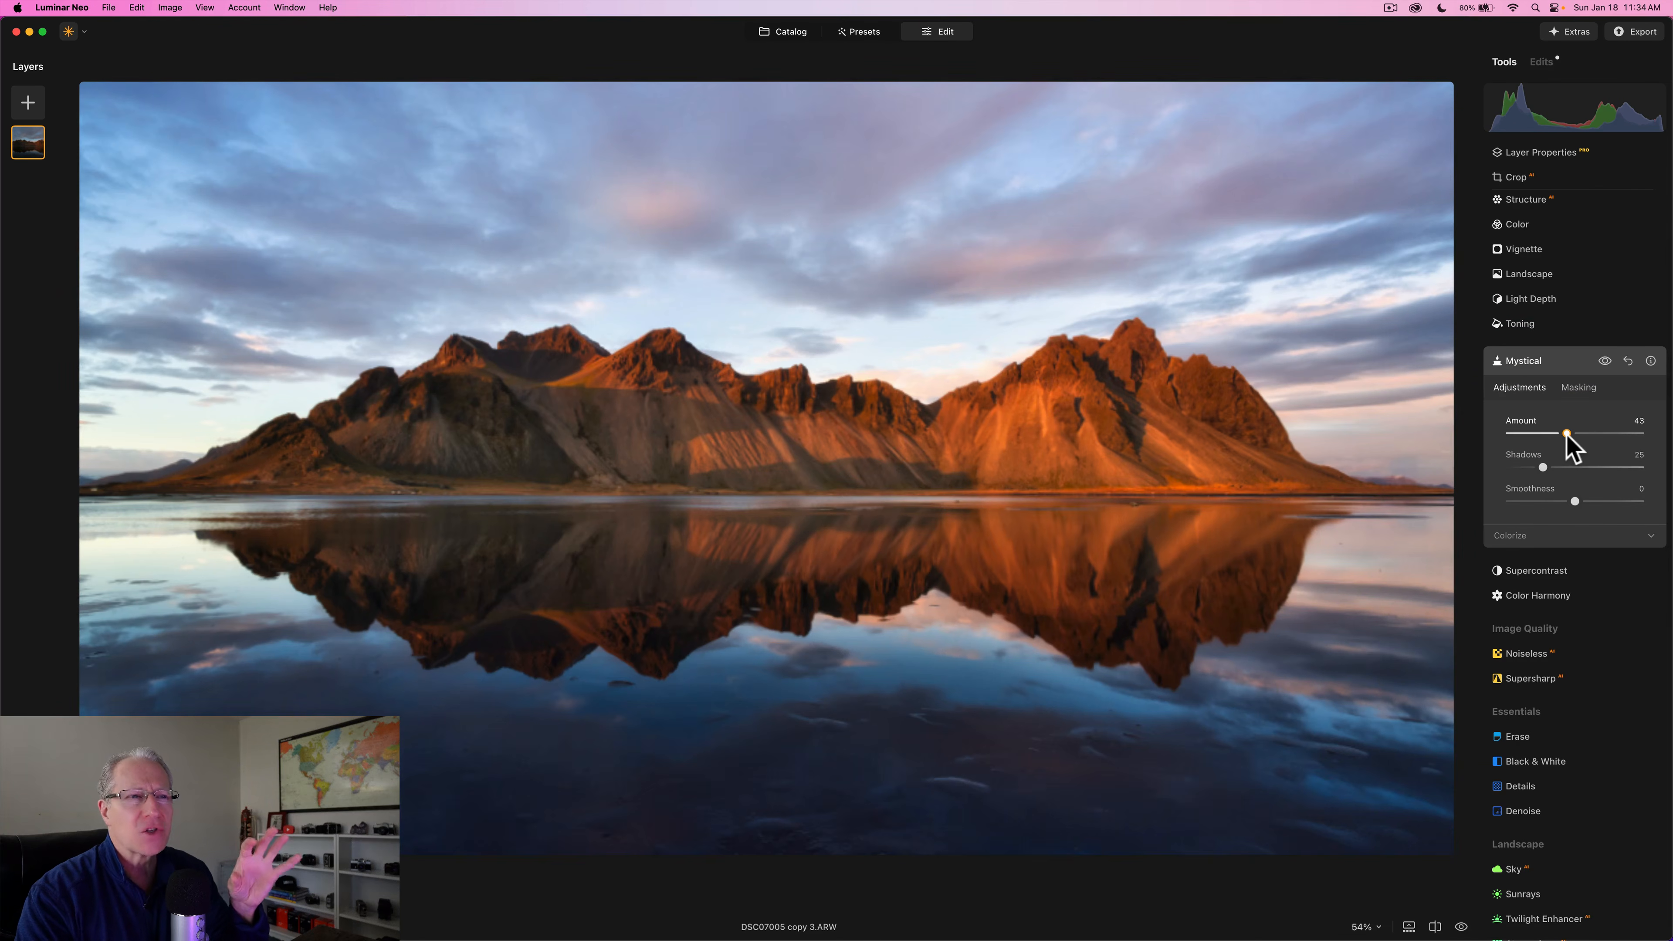
drag(1567, 435, 1569, 435)
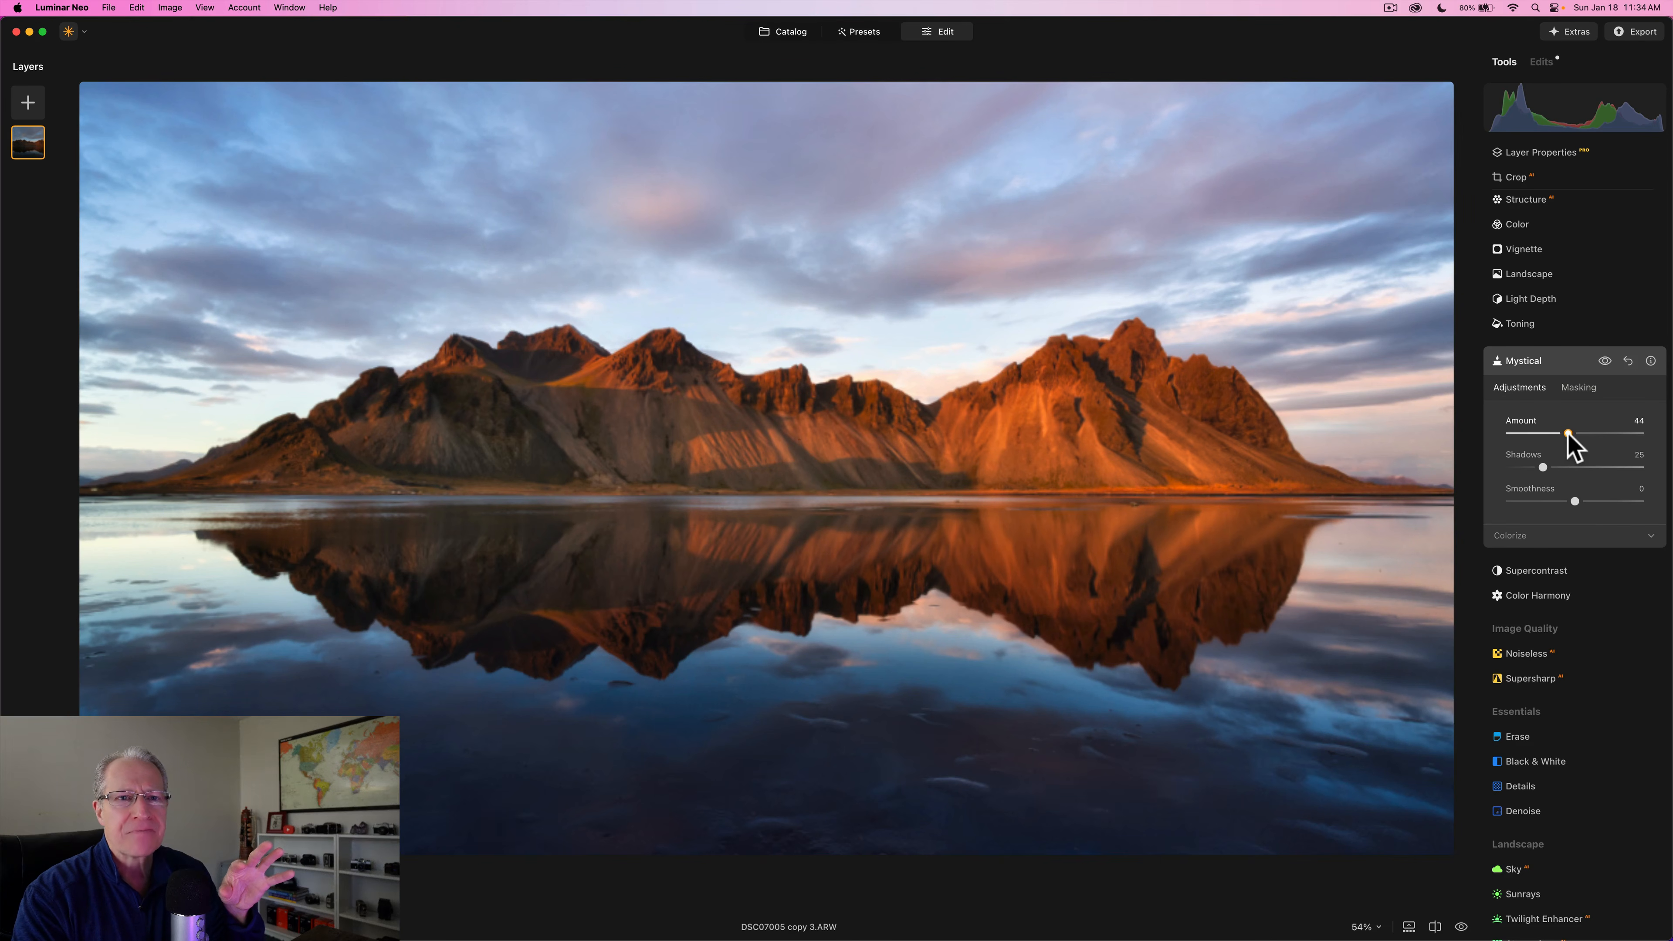
click(1568, 433)
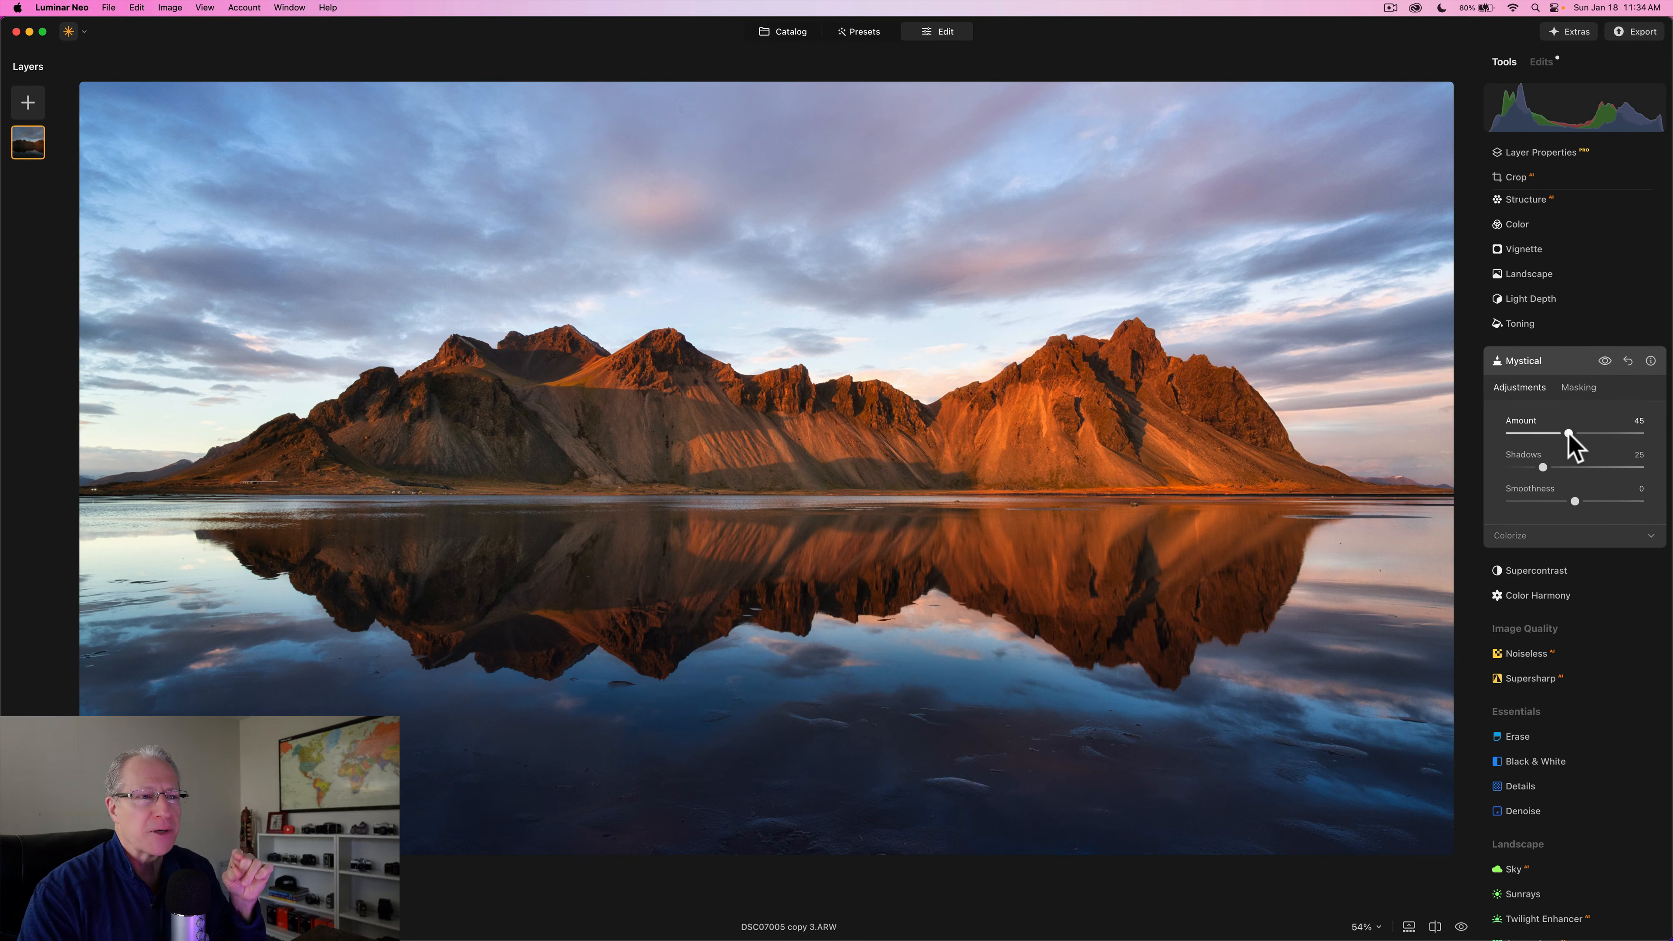
click(1604, 362)
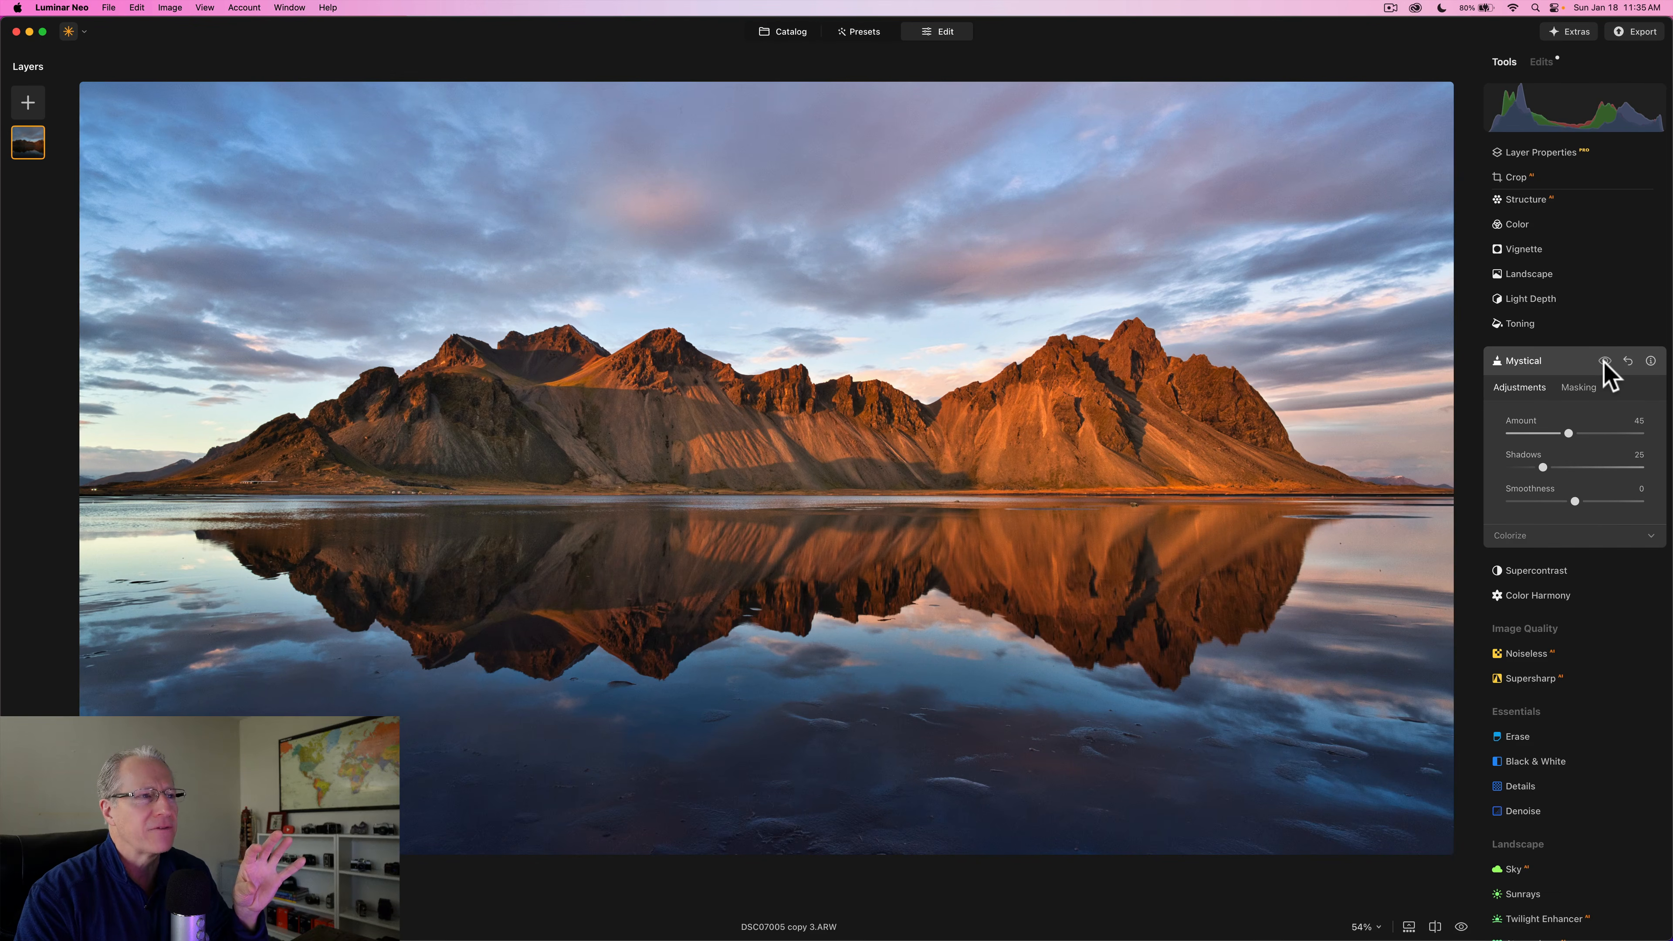
click(1604, 362)
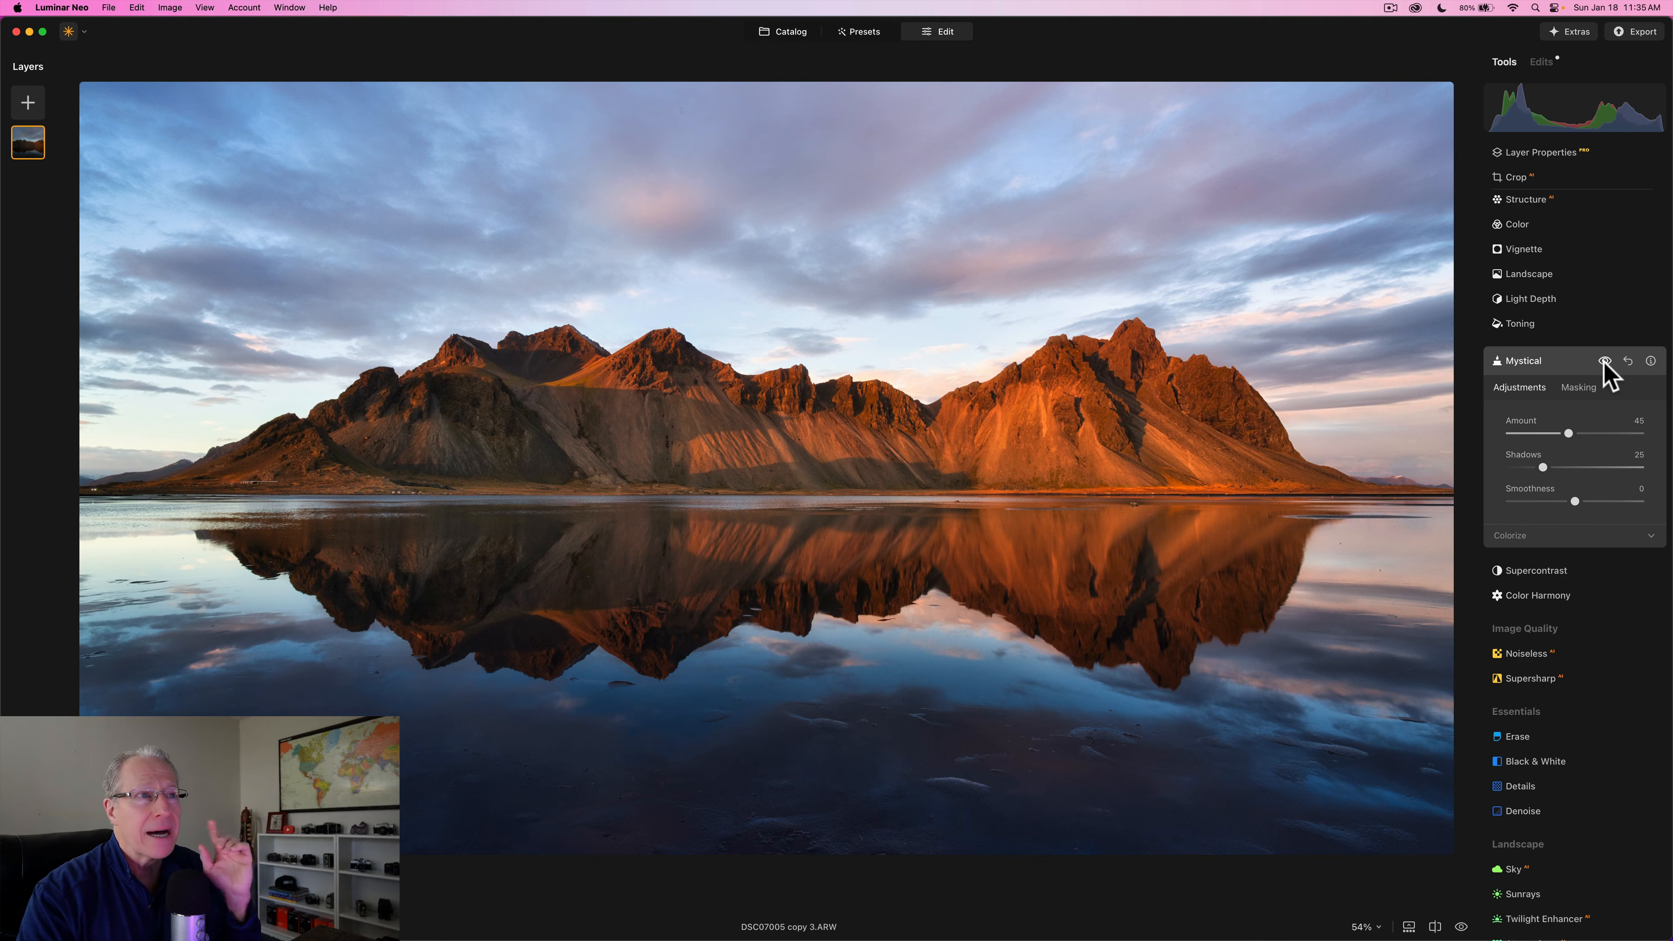
click(1605, 362)
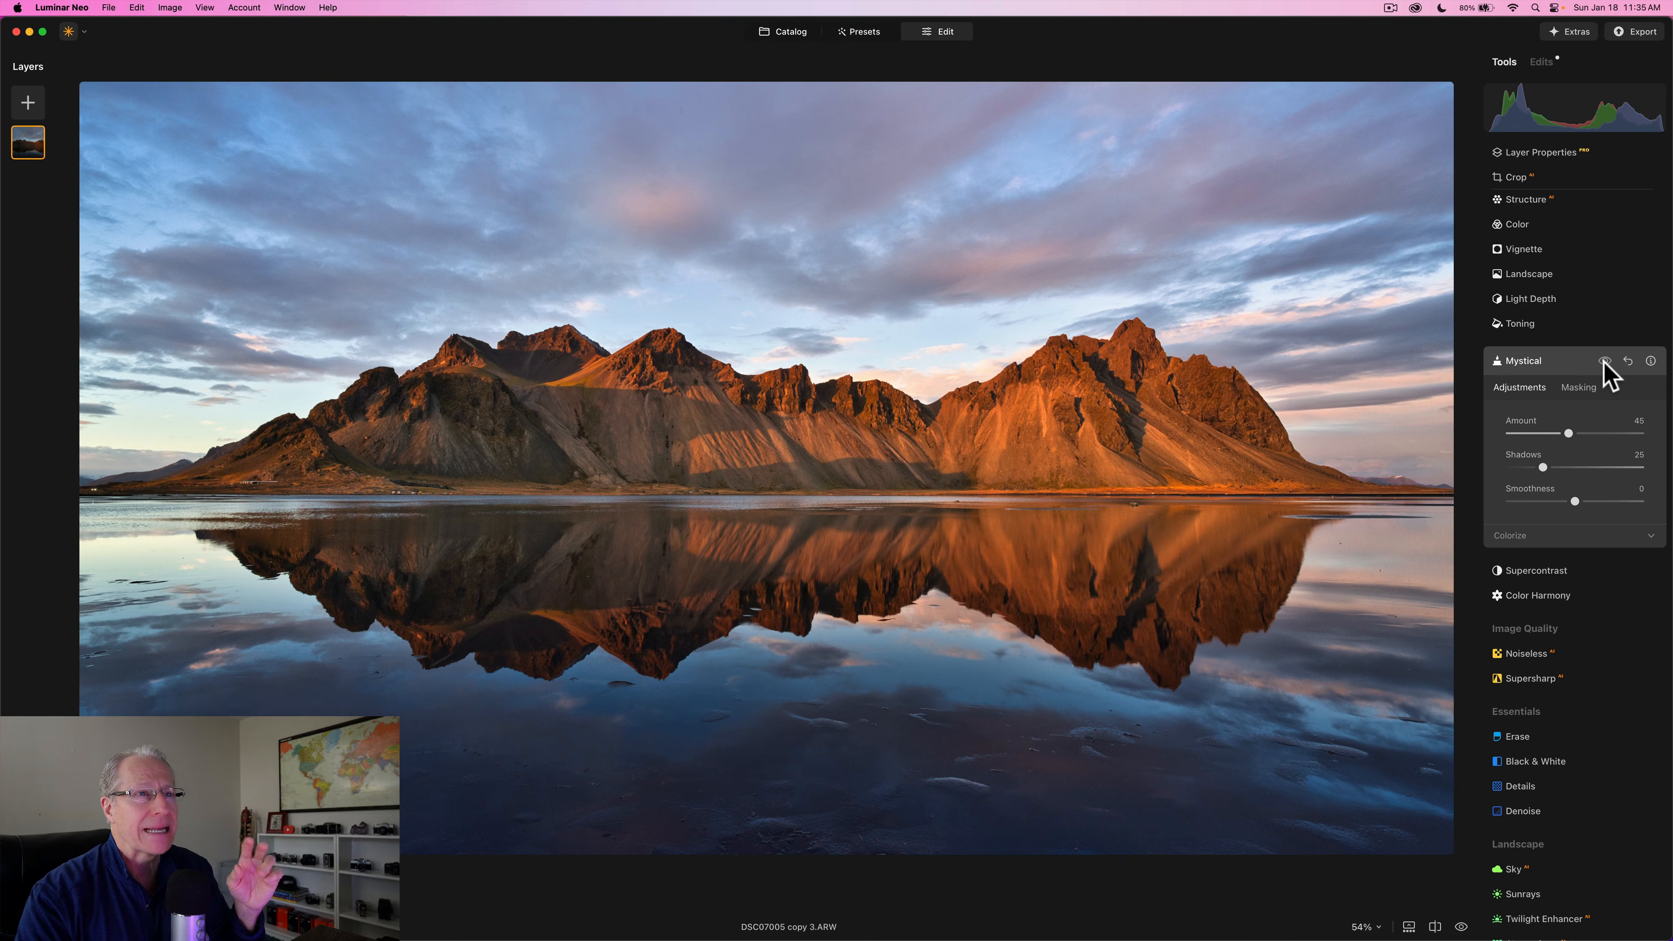
click(1604, 361)
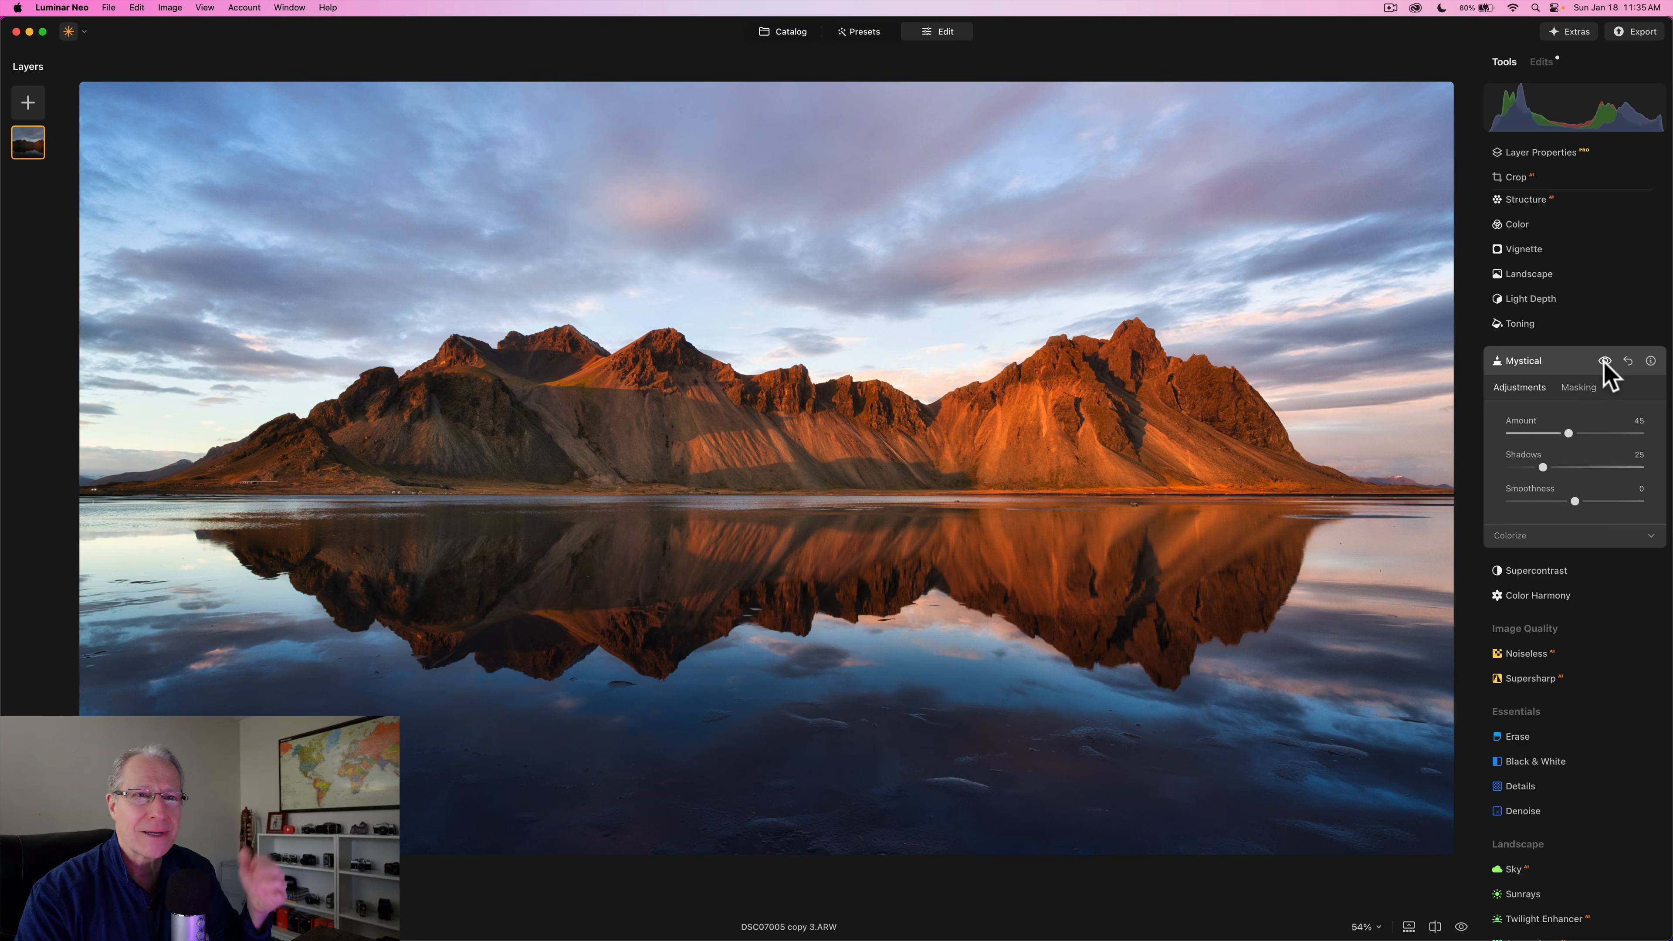
Limit Mystical to the darker tones with a luminosity mask that has a wide, soft falloff toward the highlights, and compare with and without it.
click(1580, 388)
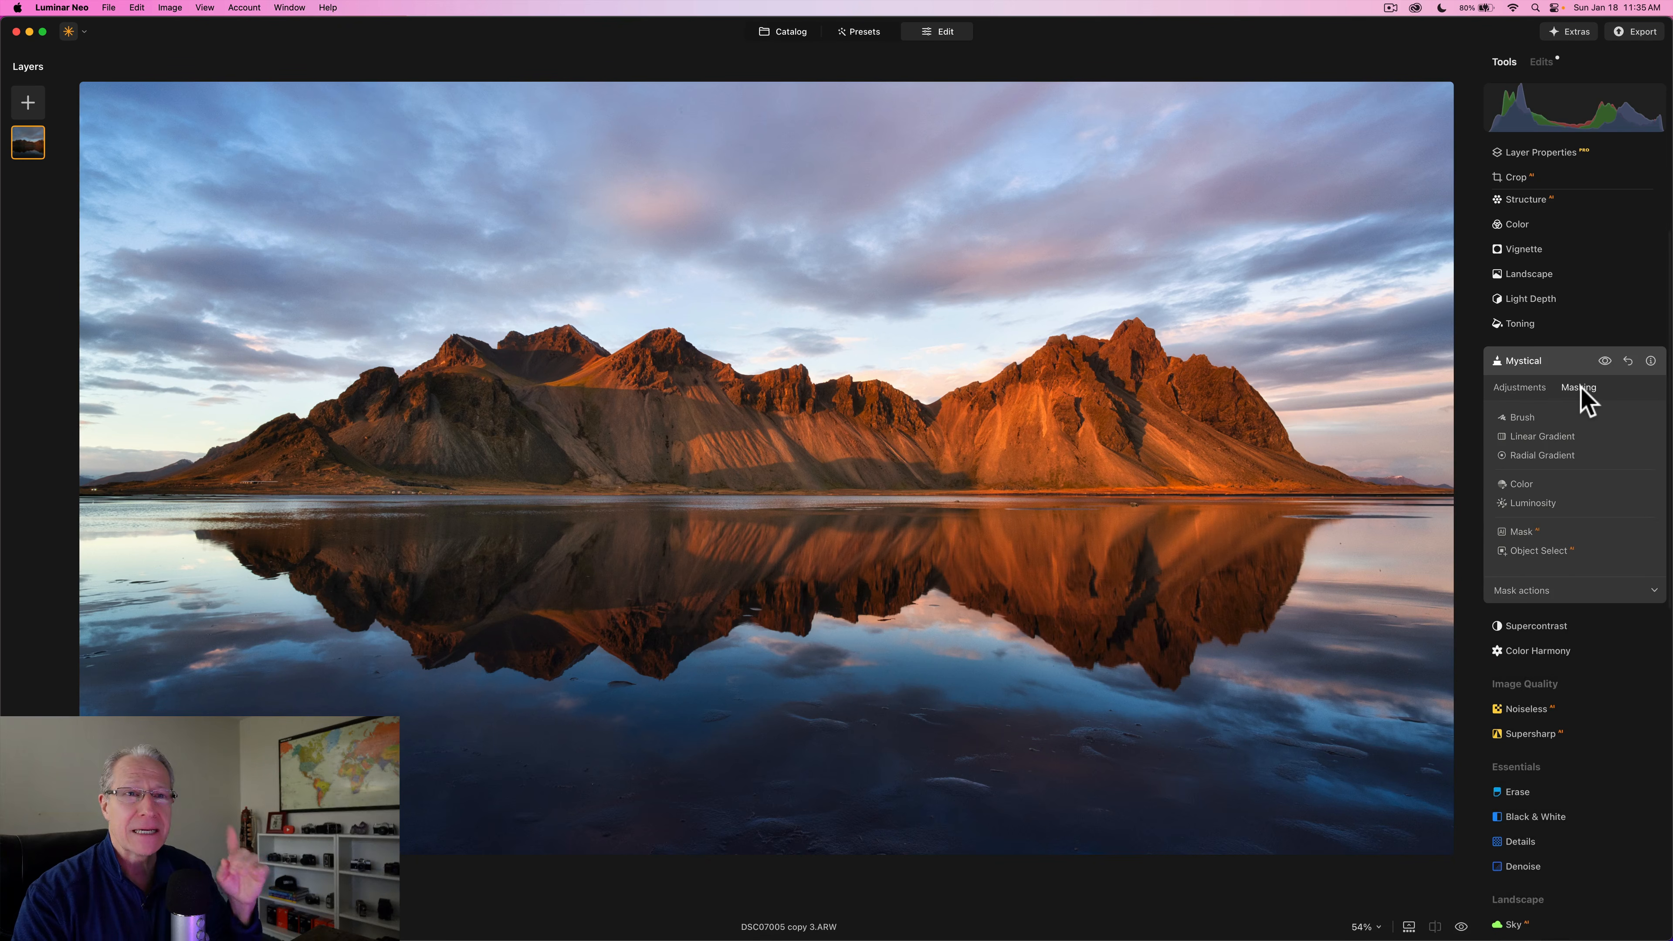
click(1536, 505)
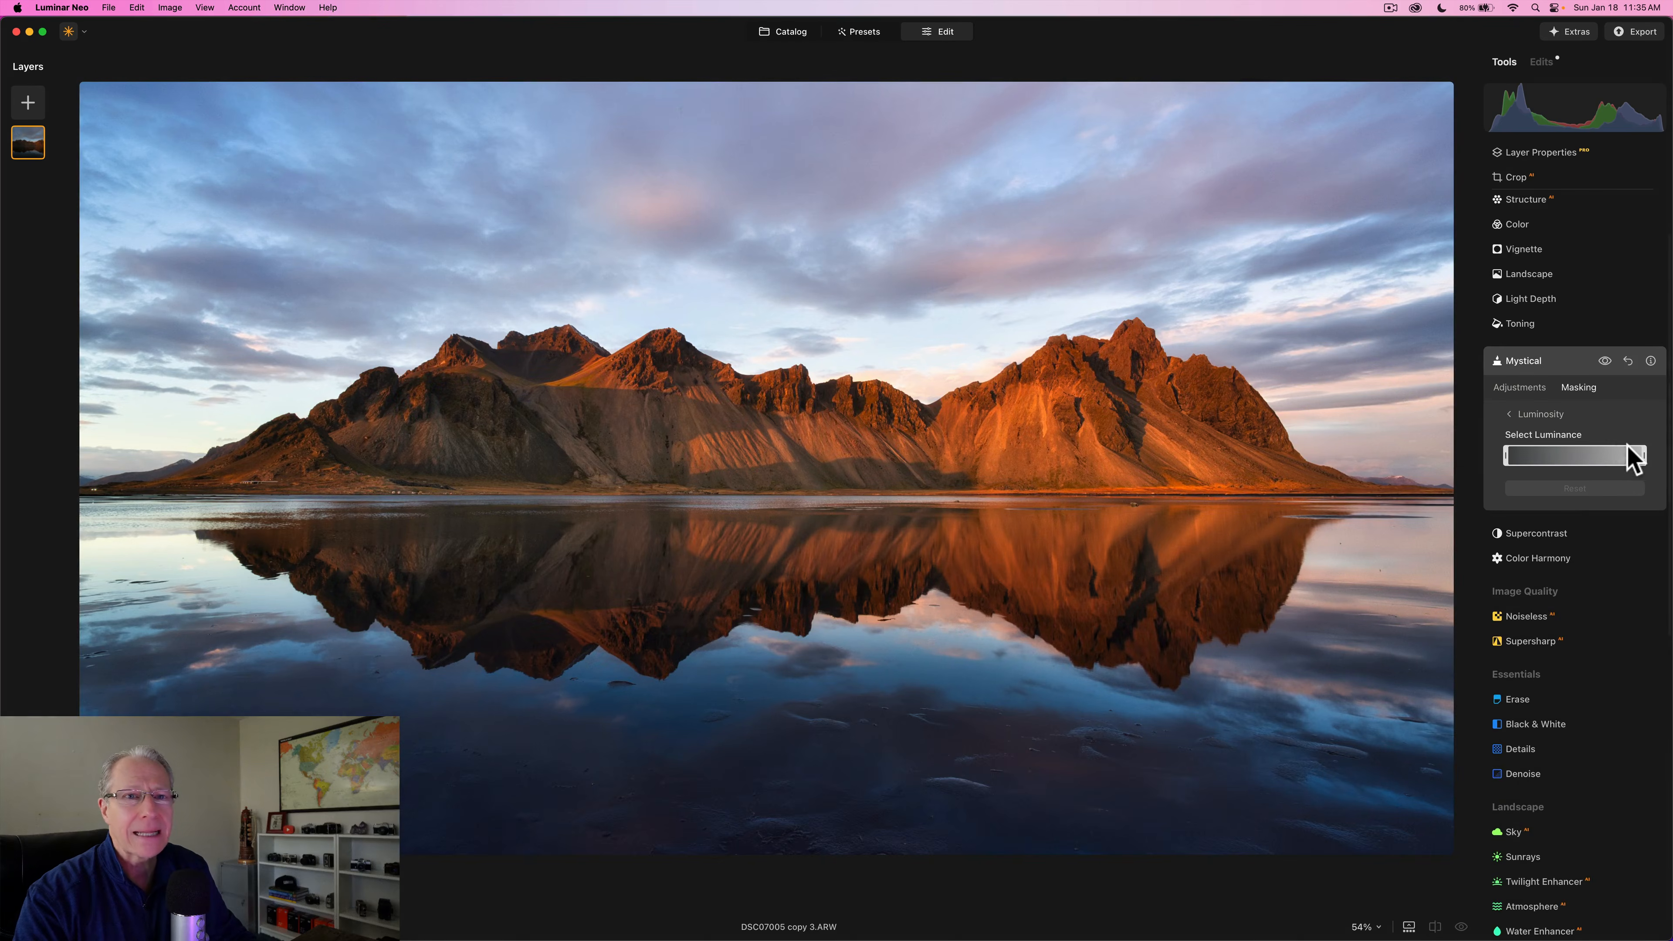
drag(1644, 456, 1562, 464)
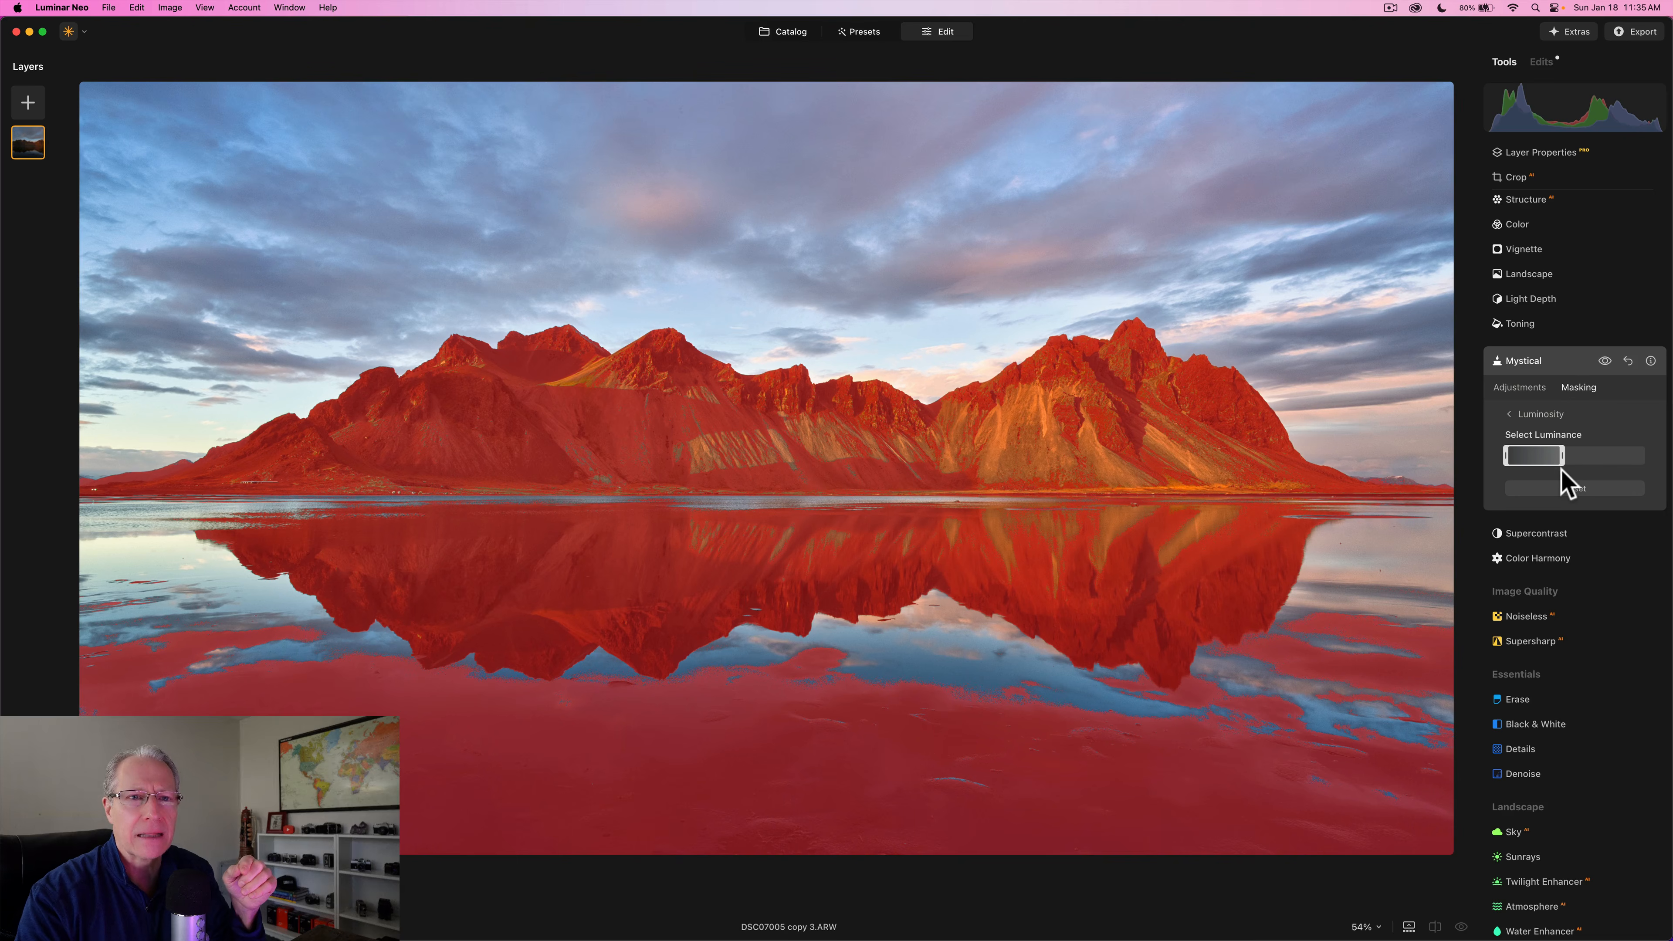
drag(1574, 468, 1603, 469)
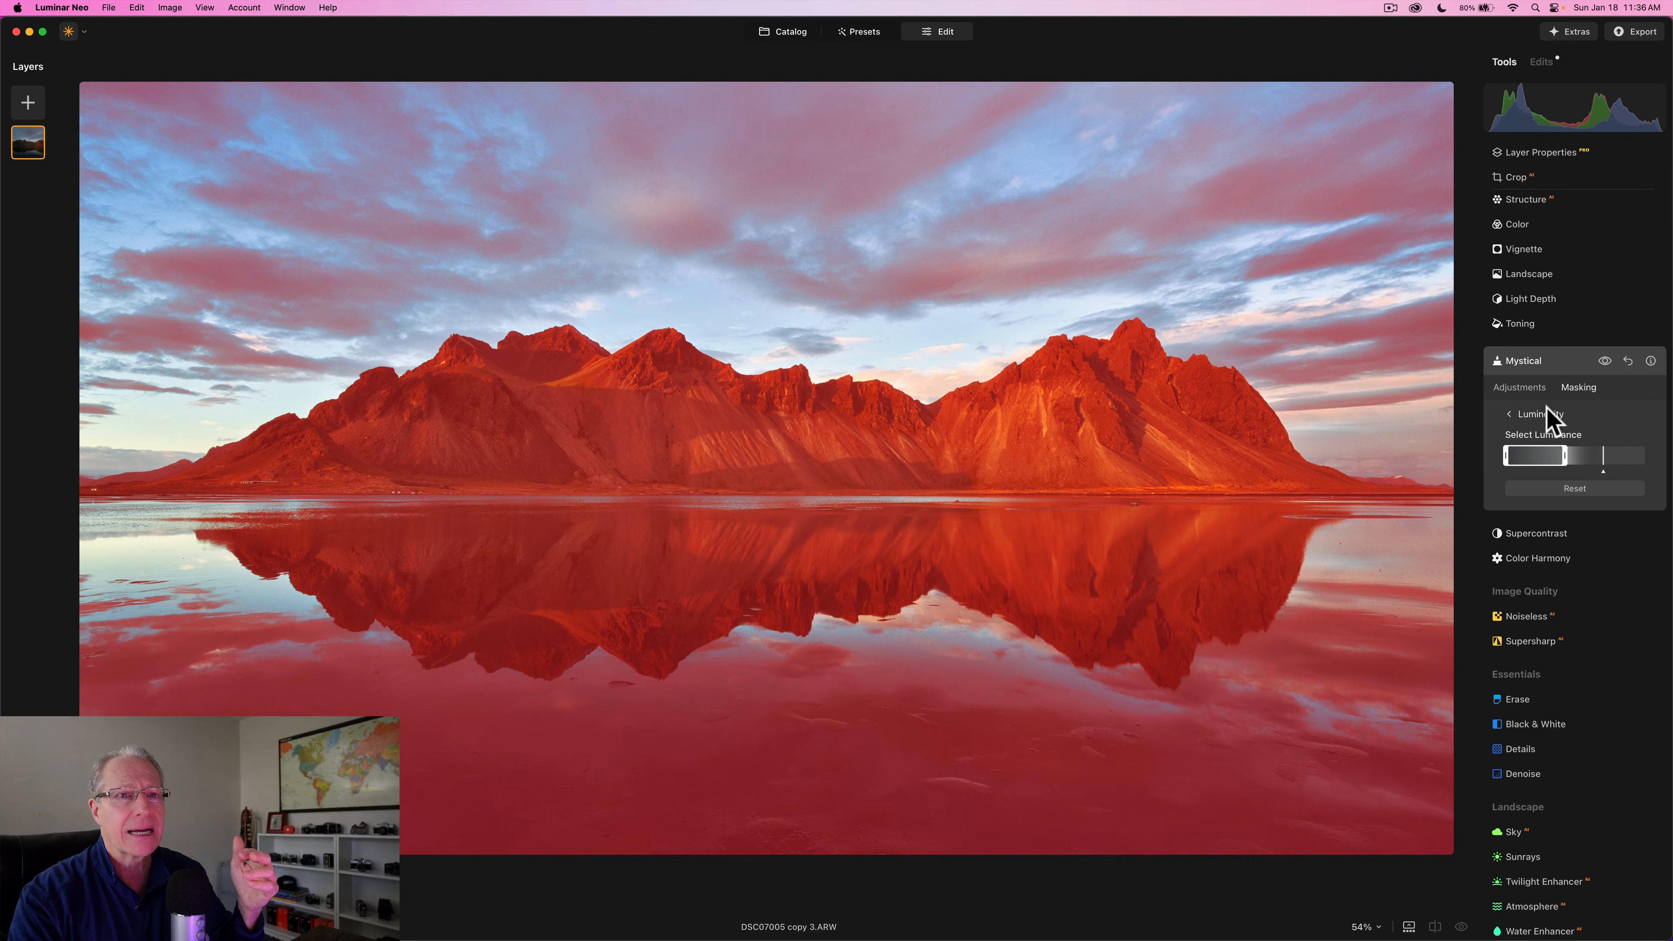
click(1539, 386)
click(1604, 362)
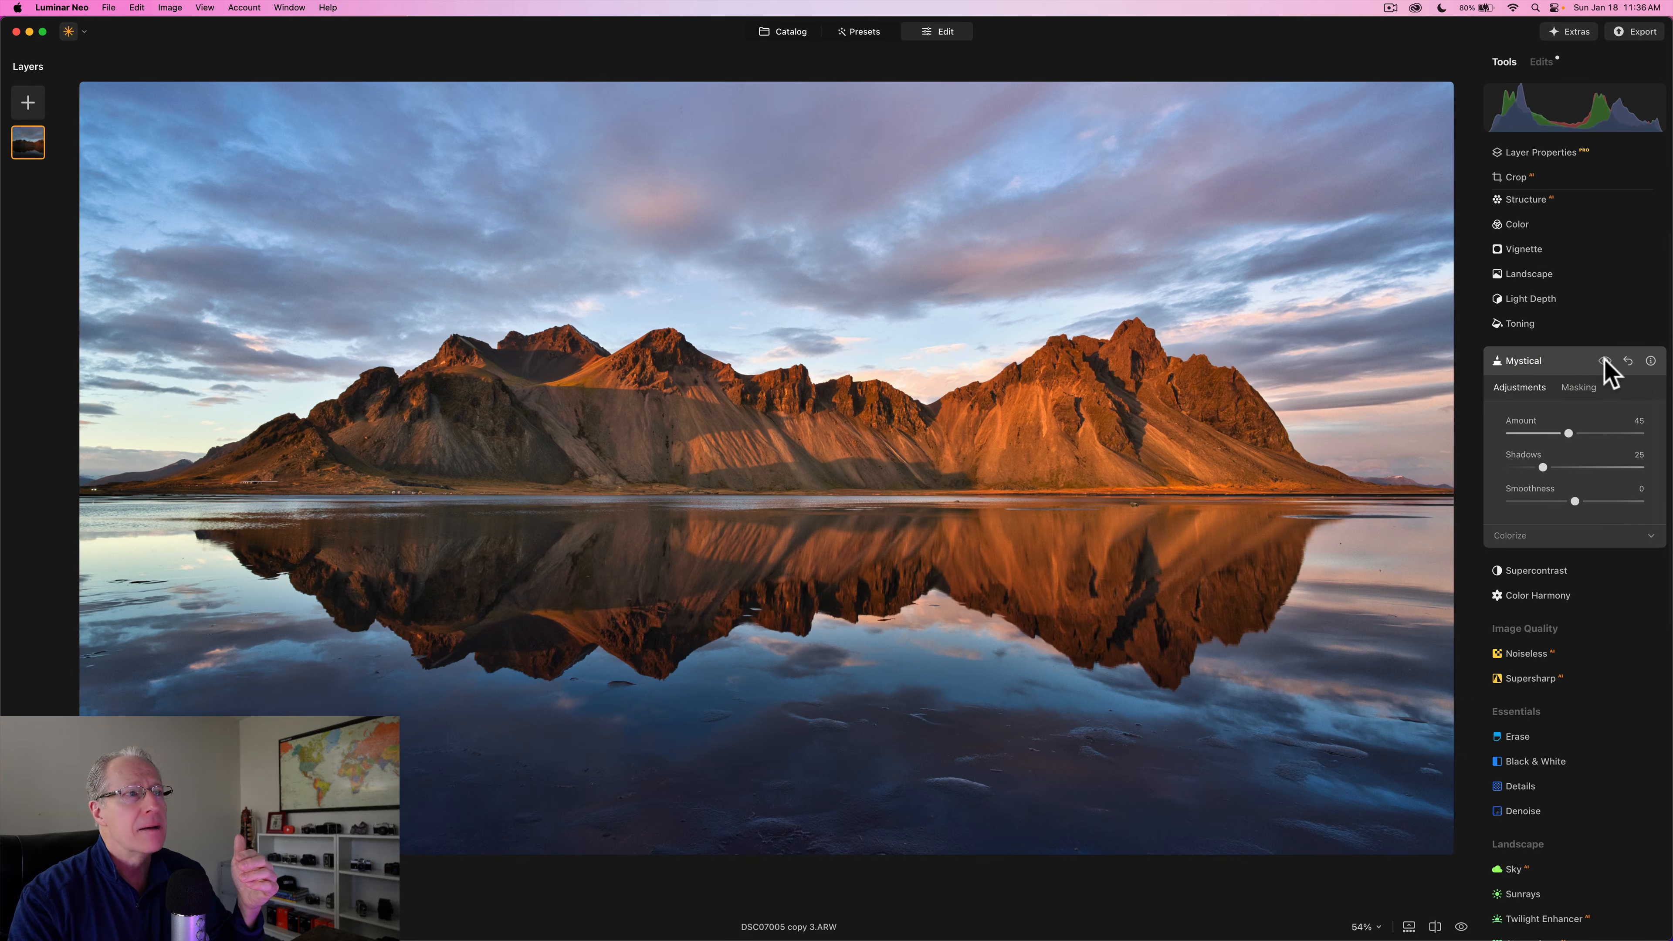
click(1604, 361)
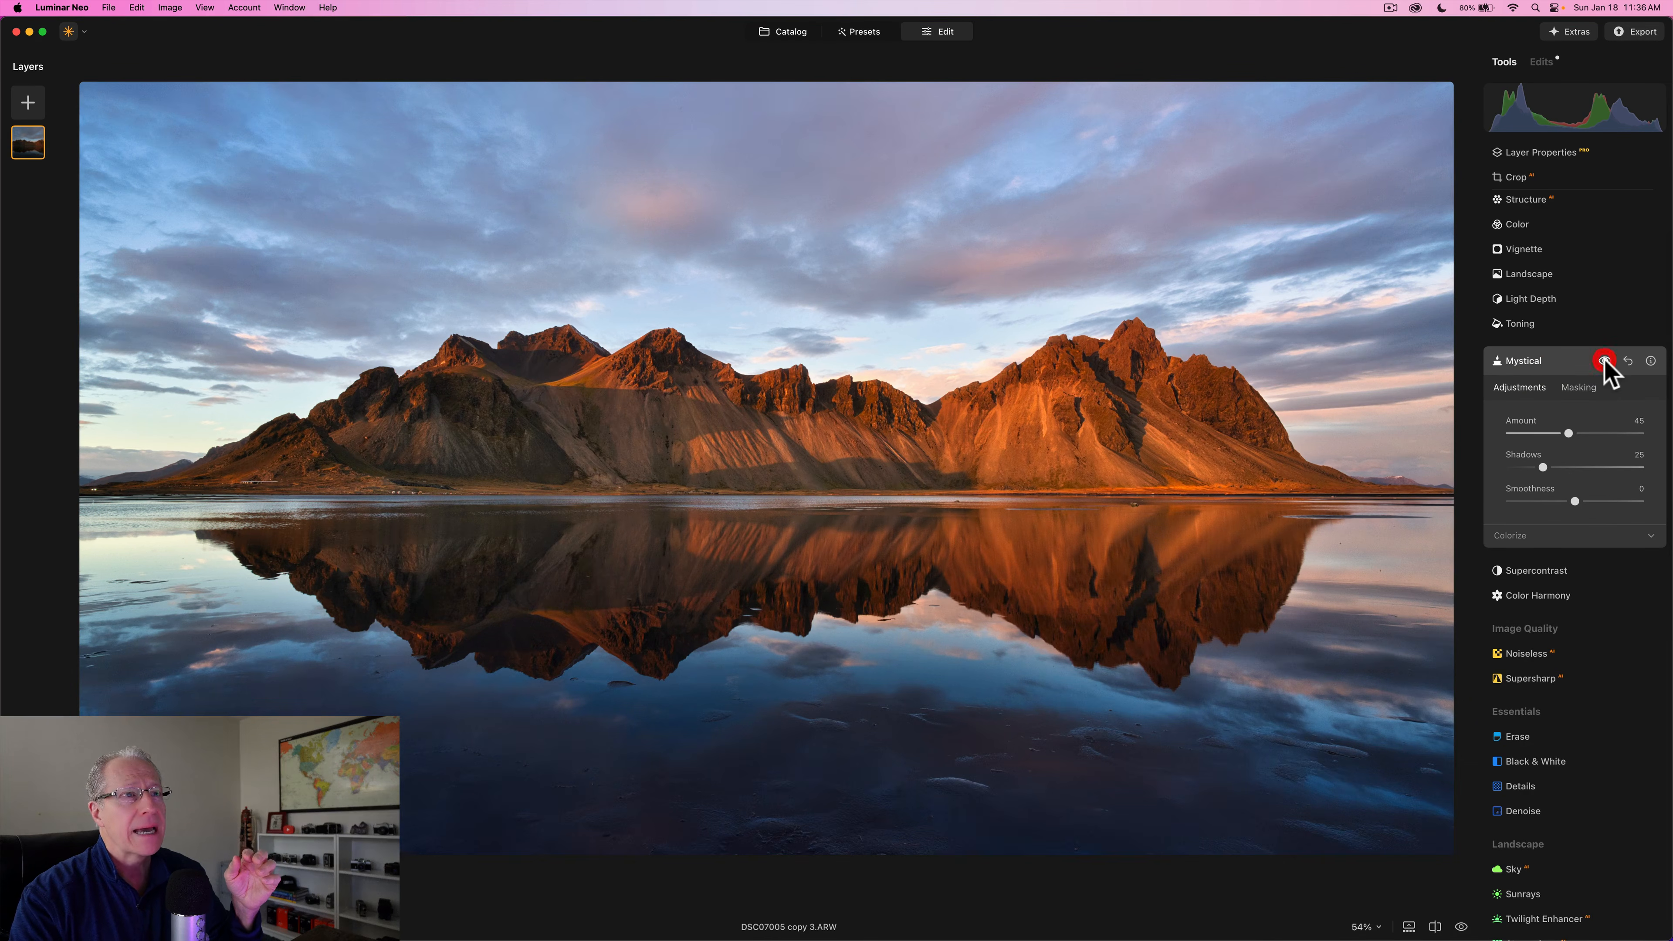
click(1605, 361)
click(1605, 361)
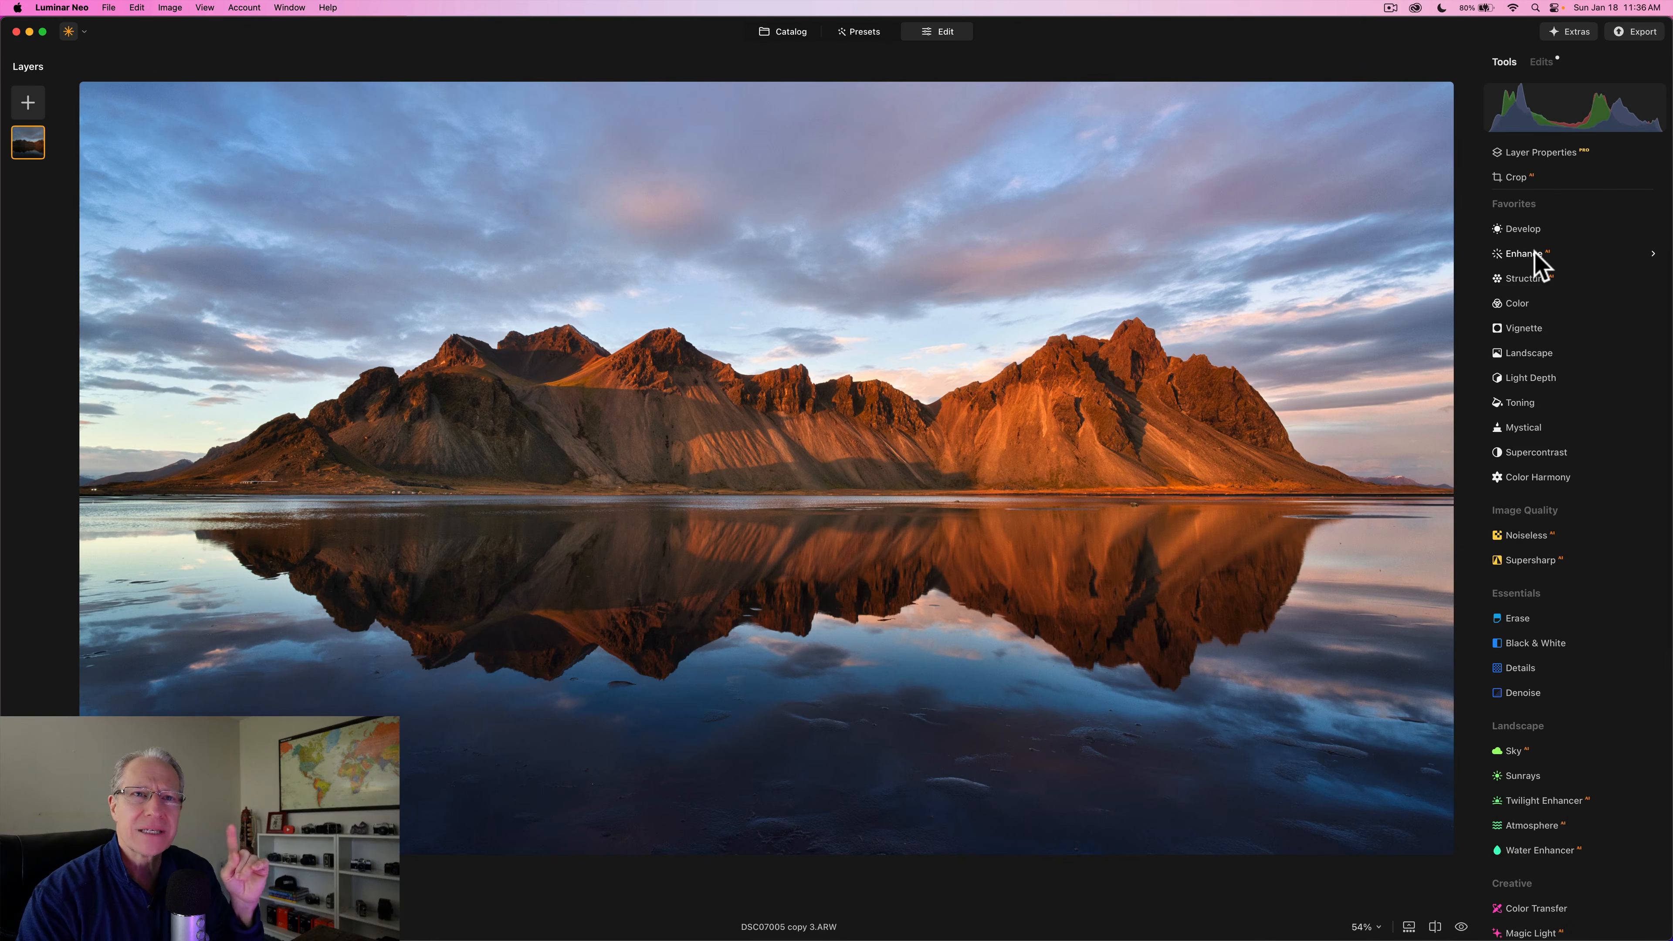
In Enhance, set Sky Enhancer to 50, comparing the photo with and without it and trying 100 for contrast.
click(1535, 253)
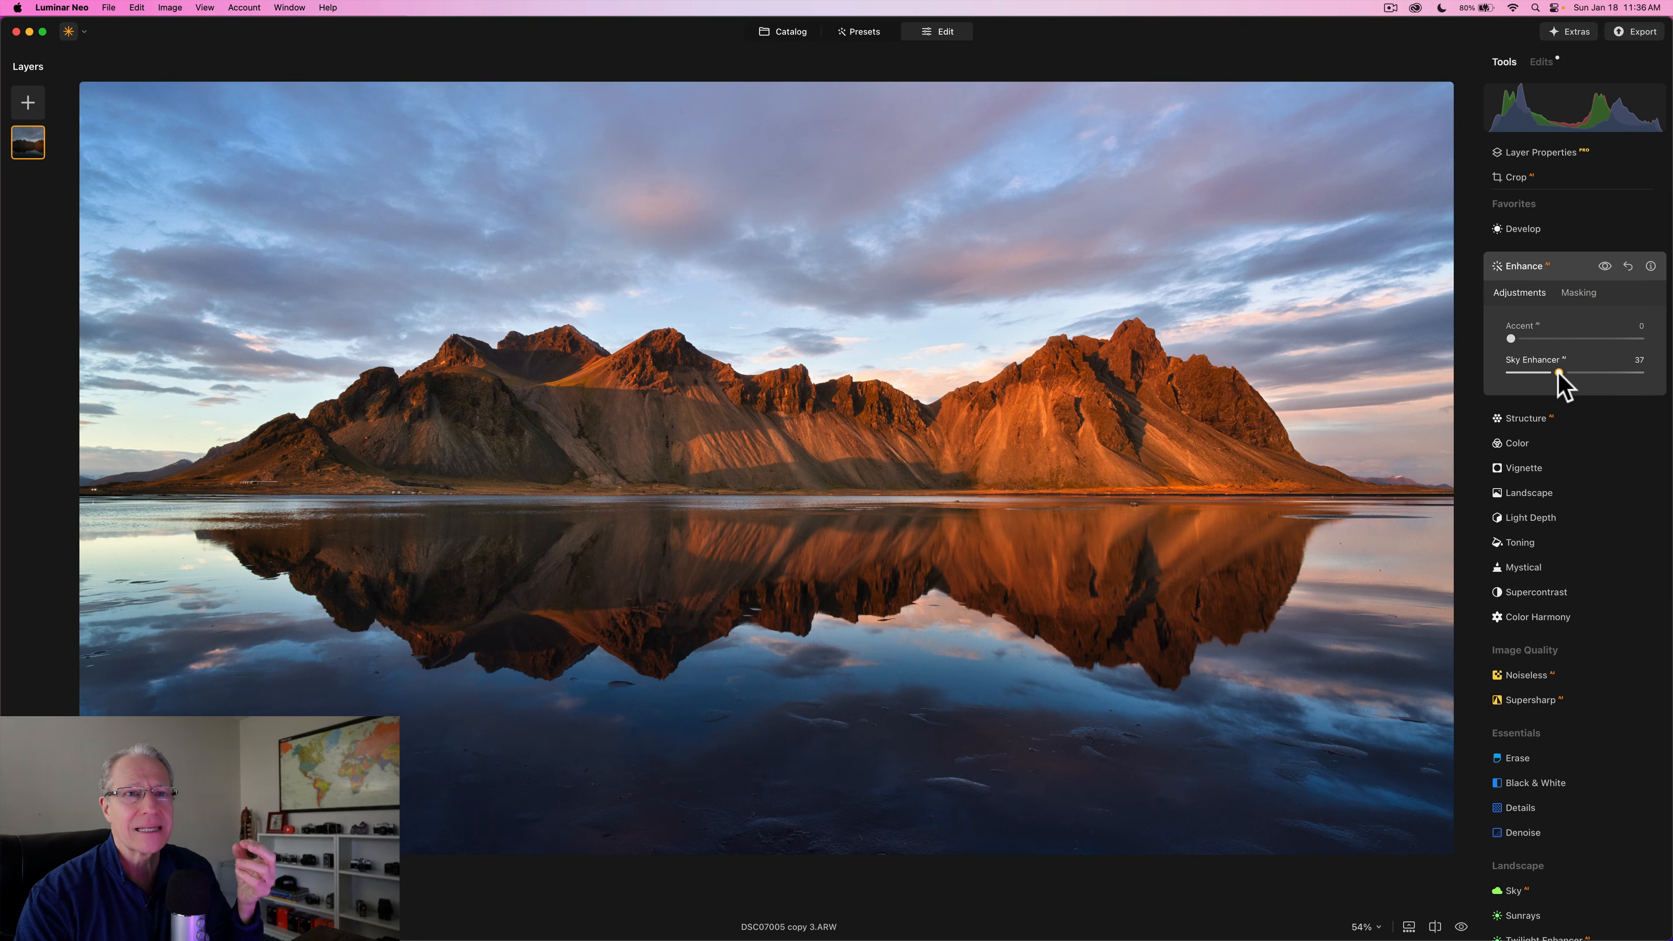
drag(1559, 374, 1575, 373)
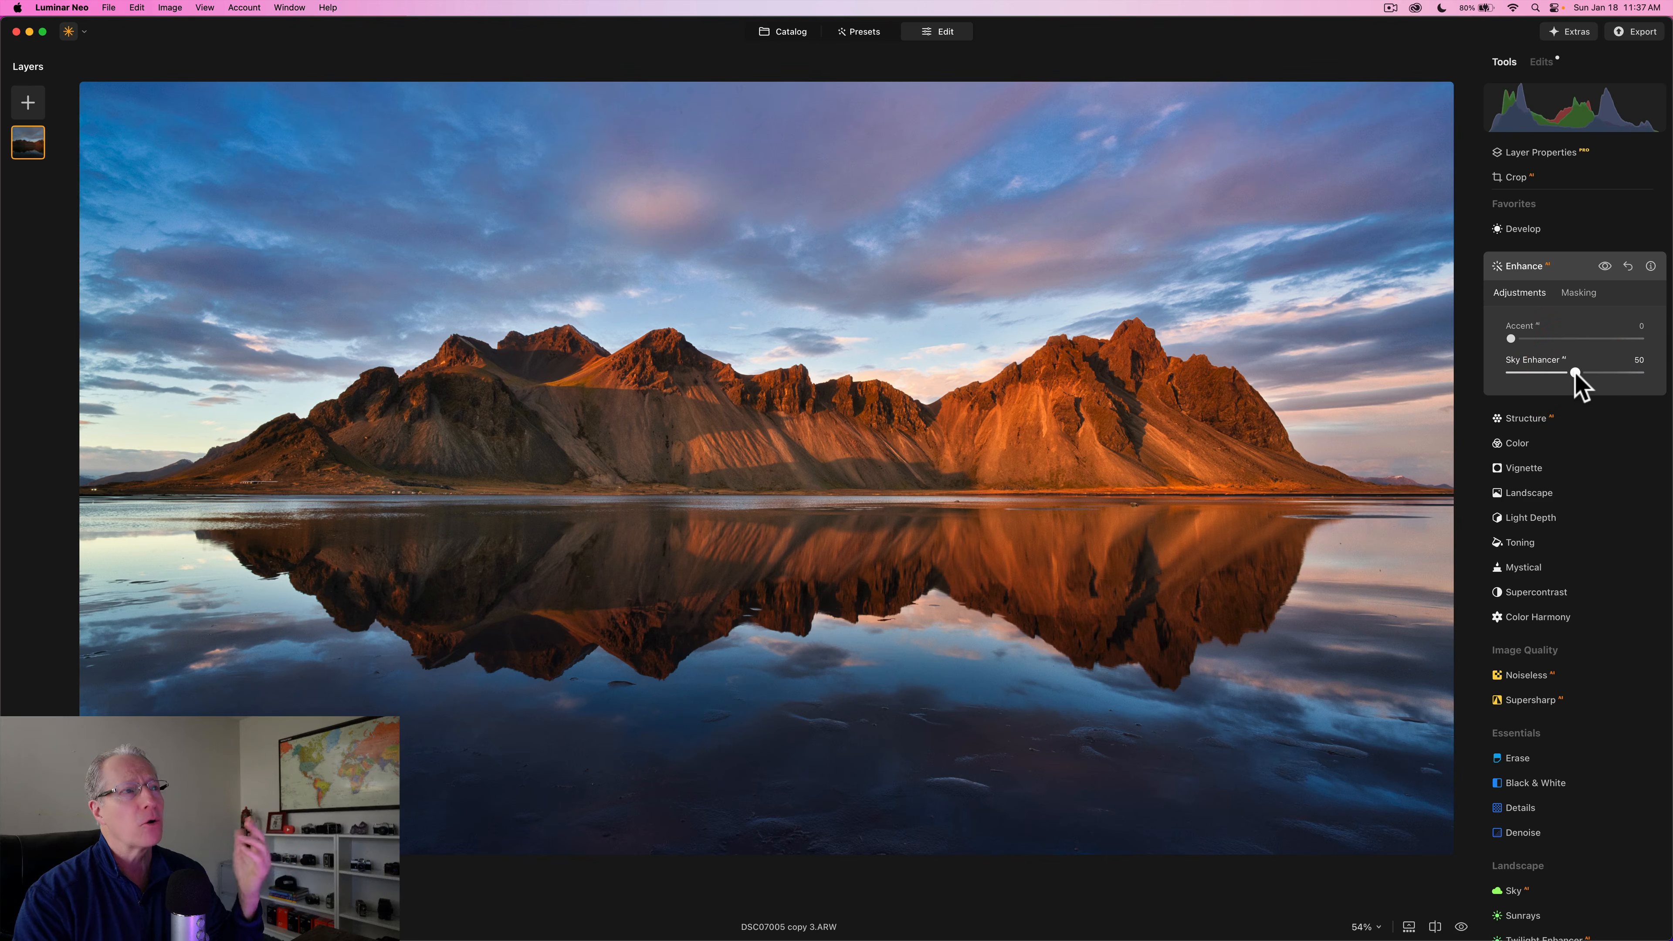
click(1605, 266)
click(1605, 267)
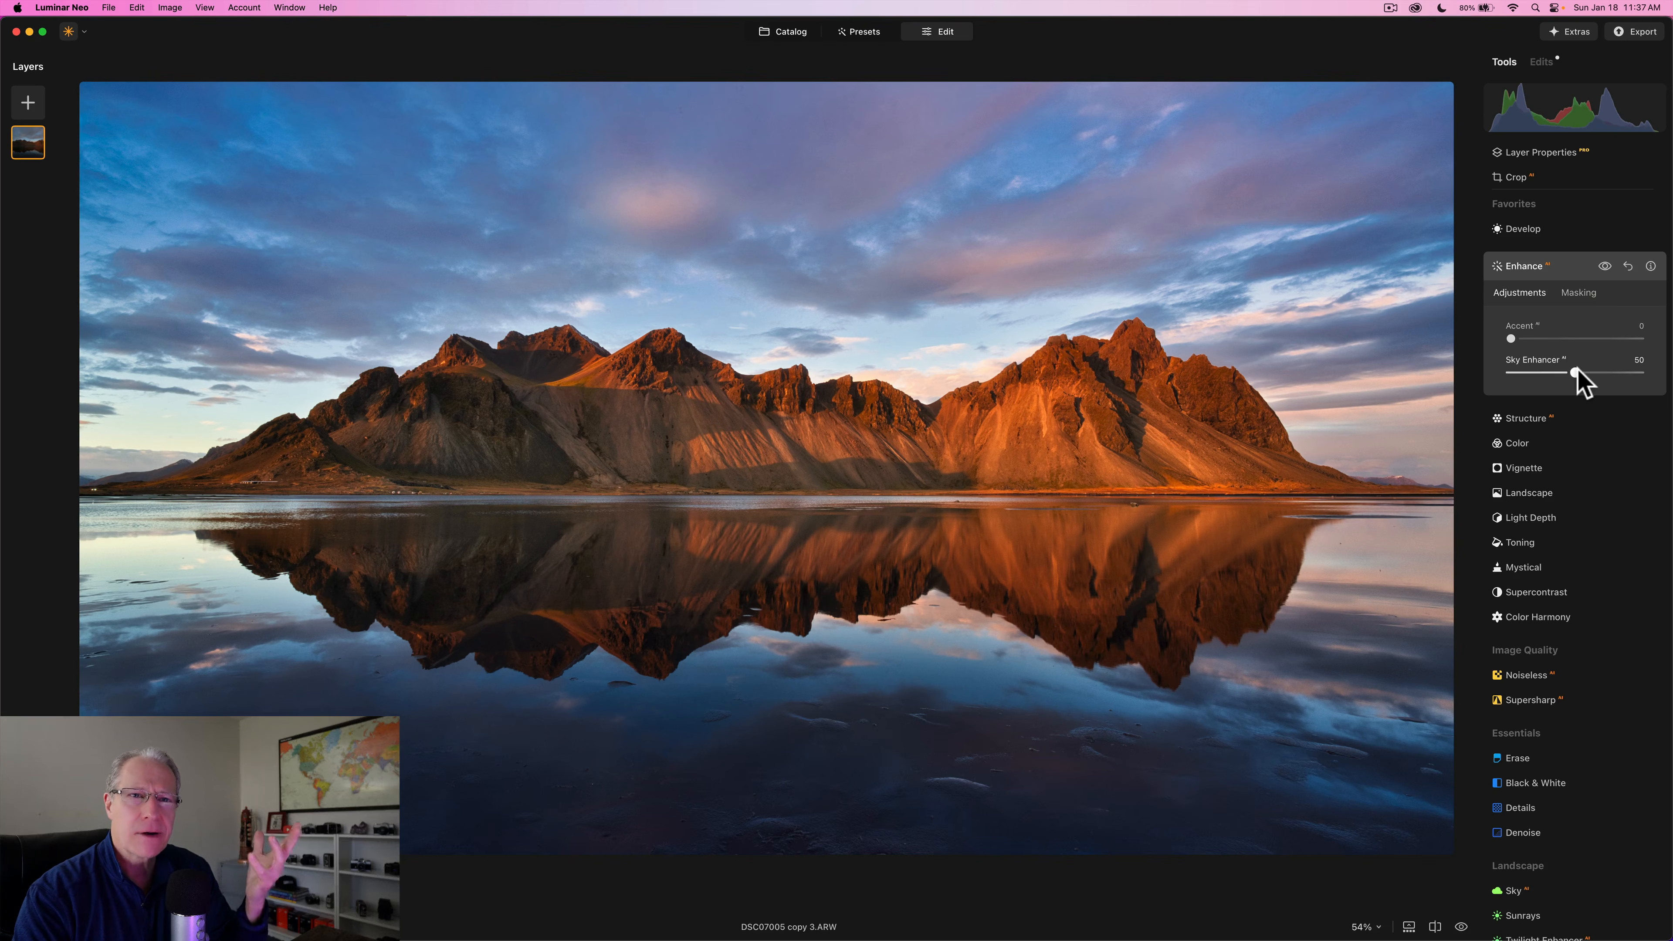
drag(1575, 373, 1647, 374)
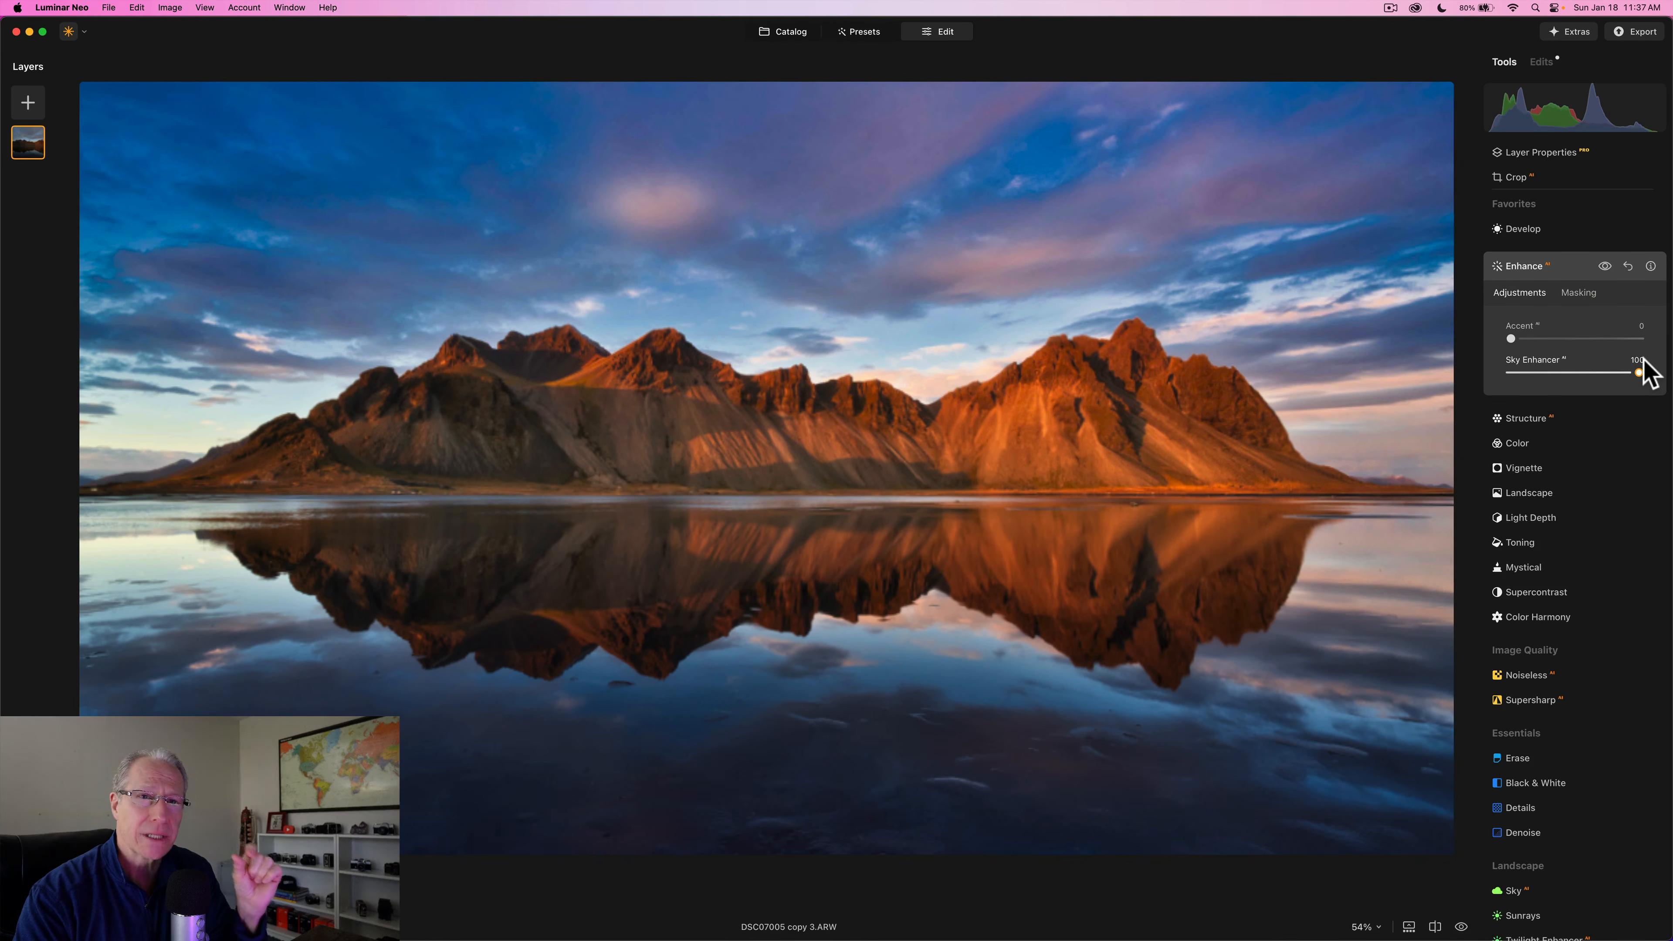
drag(1637, 370, 1577, 381)
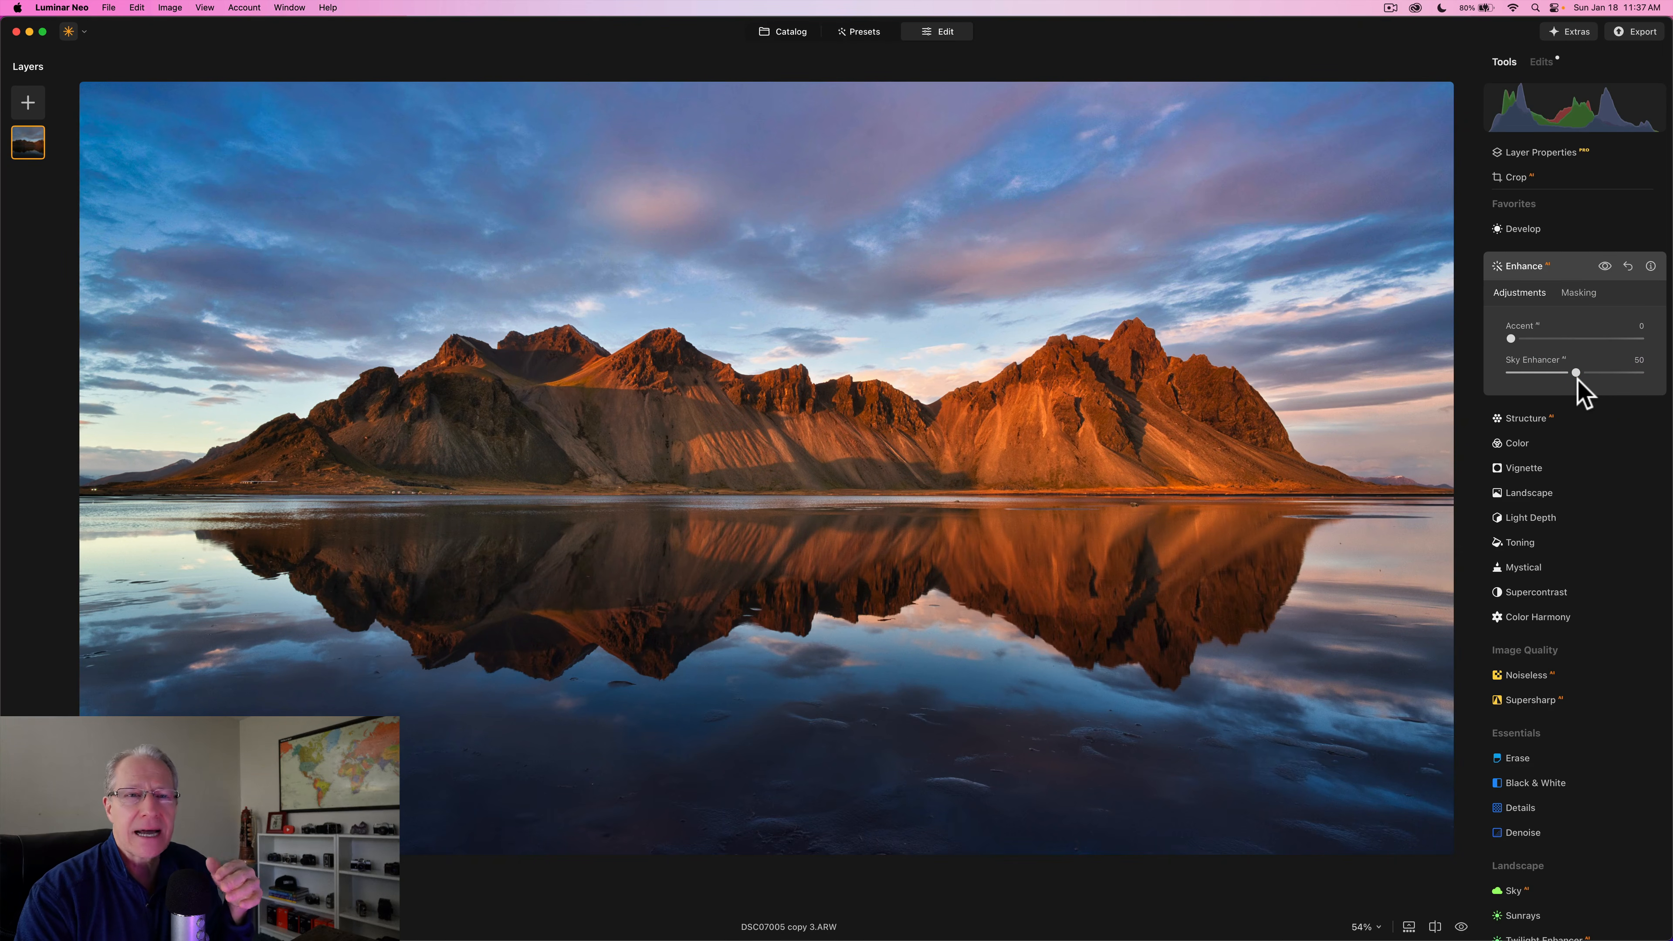
Add a linear gradient to Enhance's mask over the sky, level it and widen its fade down to the foot of the mountains.
click(1578, 294)
click(1558, 342)
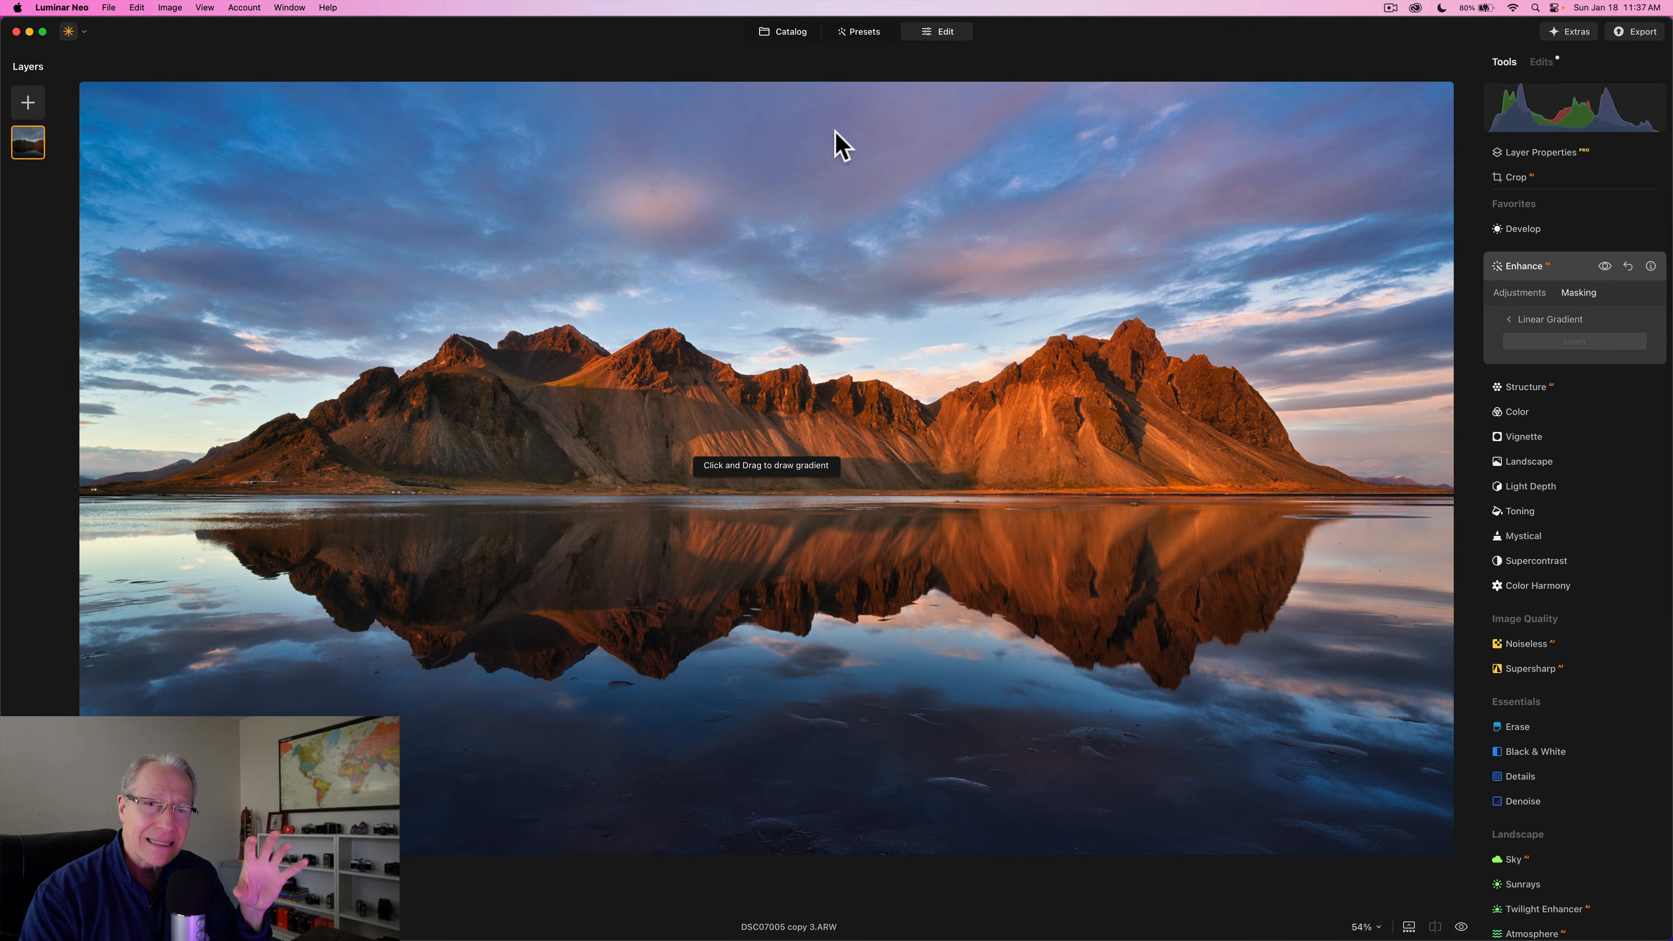
mouse_move(834, 132)
mouse_down()
mouse_move(863, 243)
mouse_move(852, 377)
mouse_move(828, 389)
mouse_move(825, 363)
mouse_move(859, 366)
mouse_up()
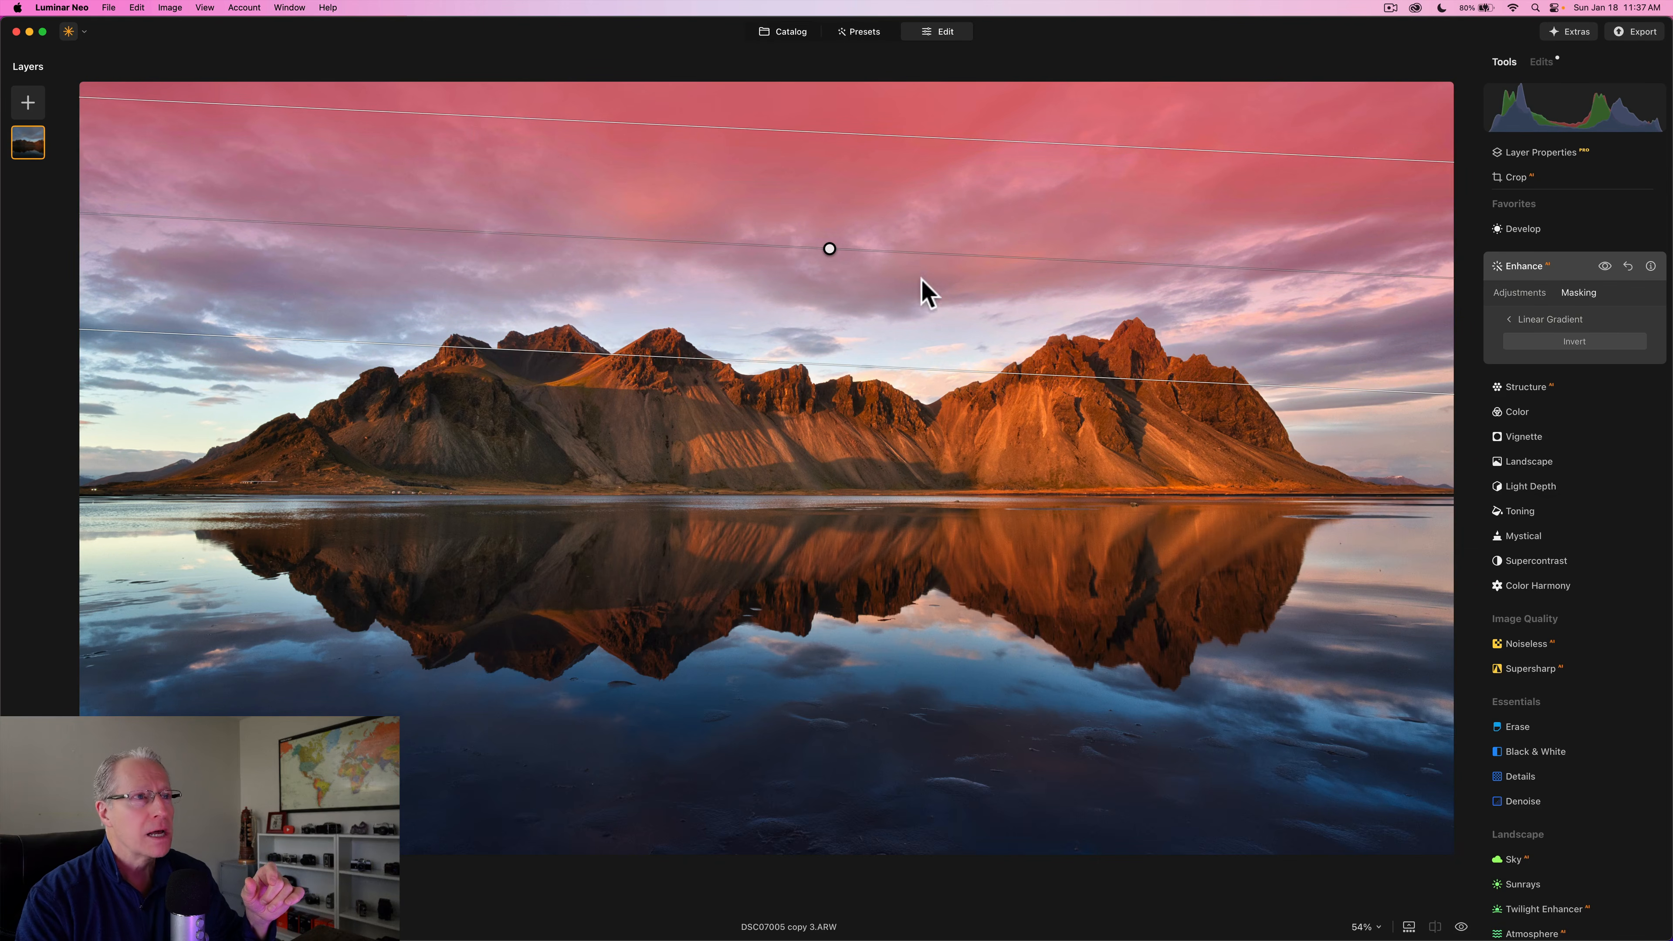
drag(941, 252, 831, 258)
drag(880, 374, 884, 465)
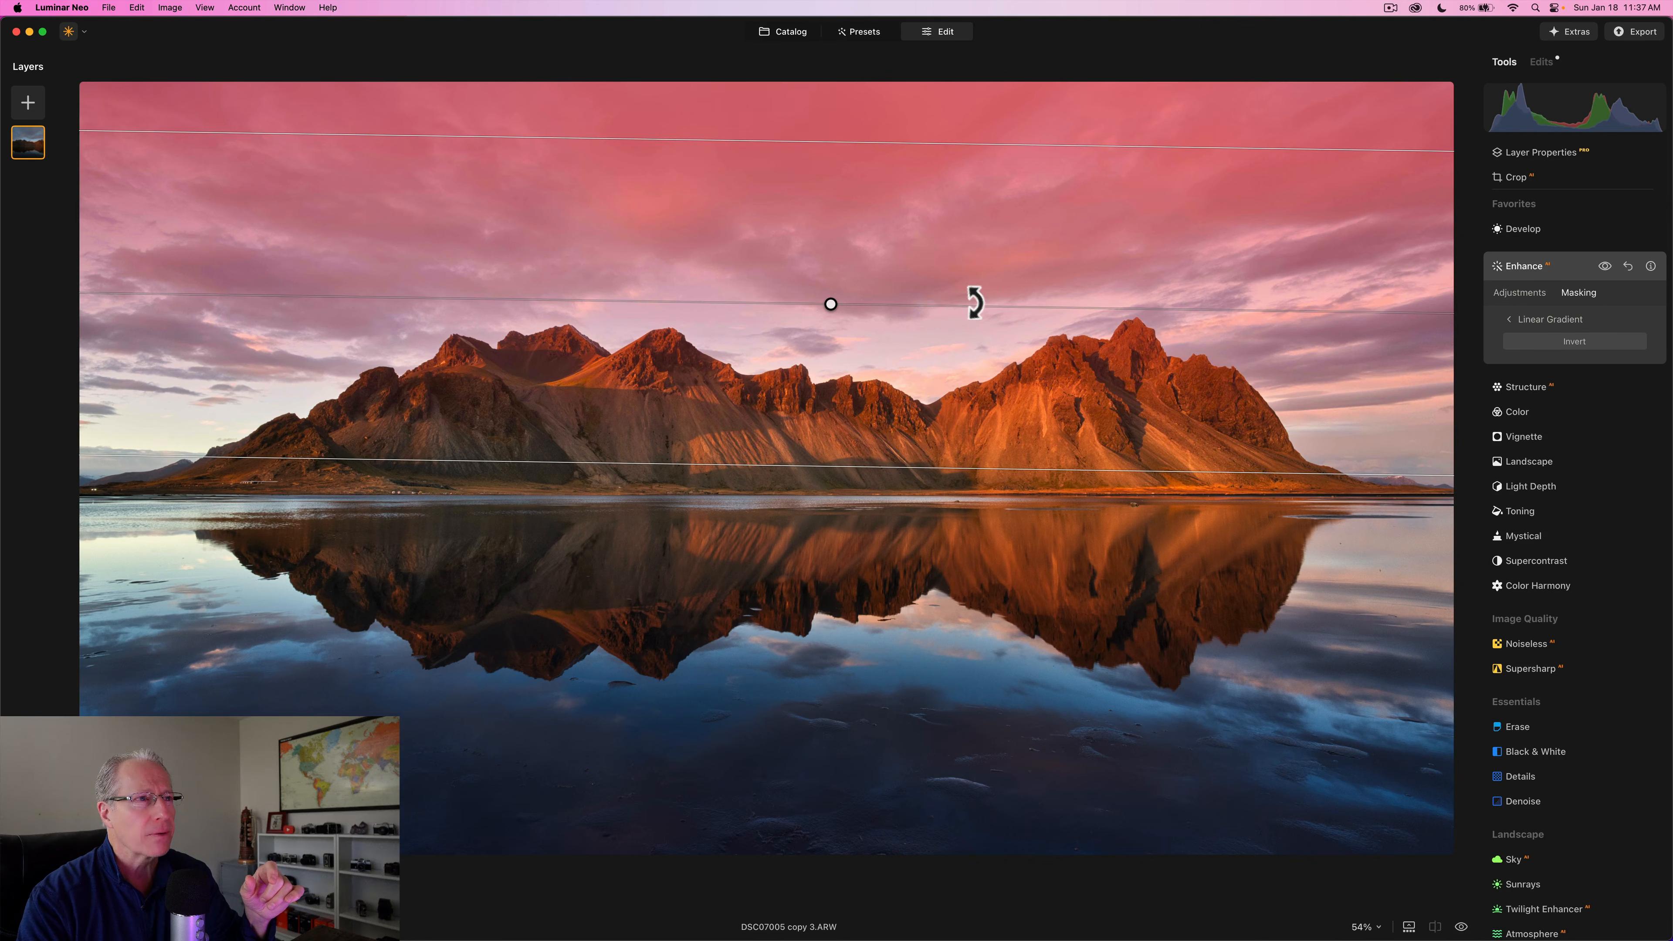
drag(974, 304, 973, 301)
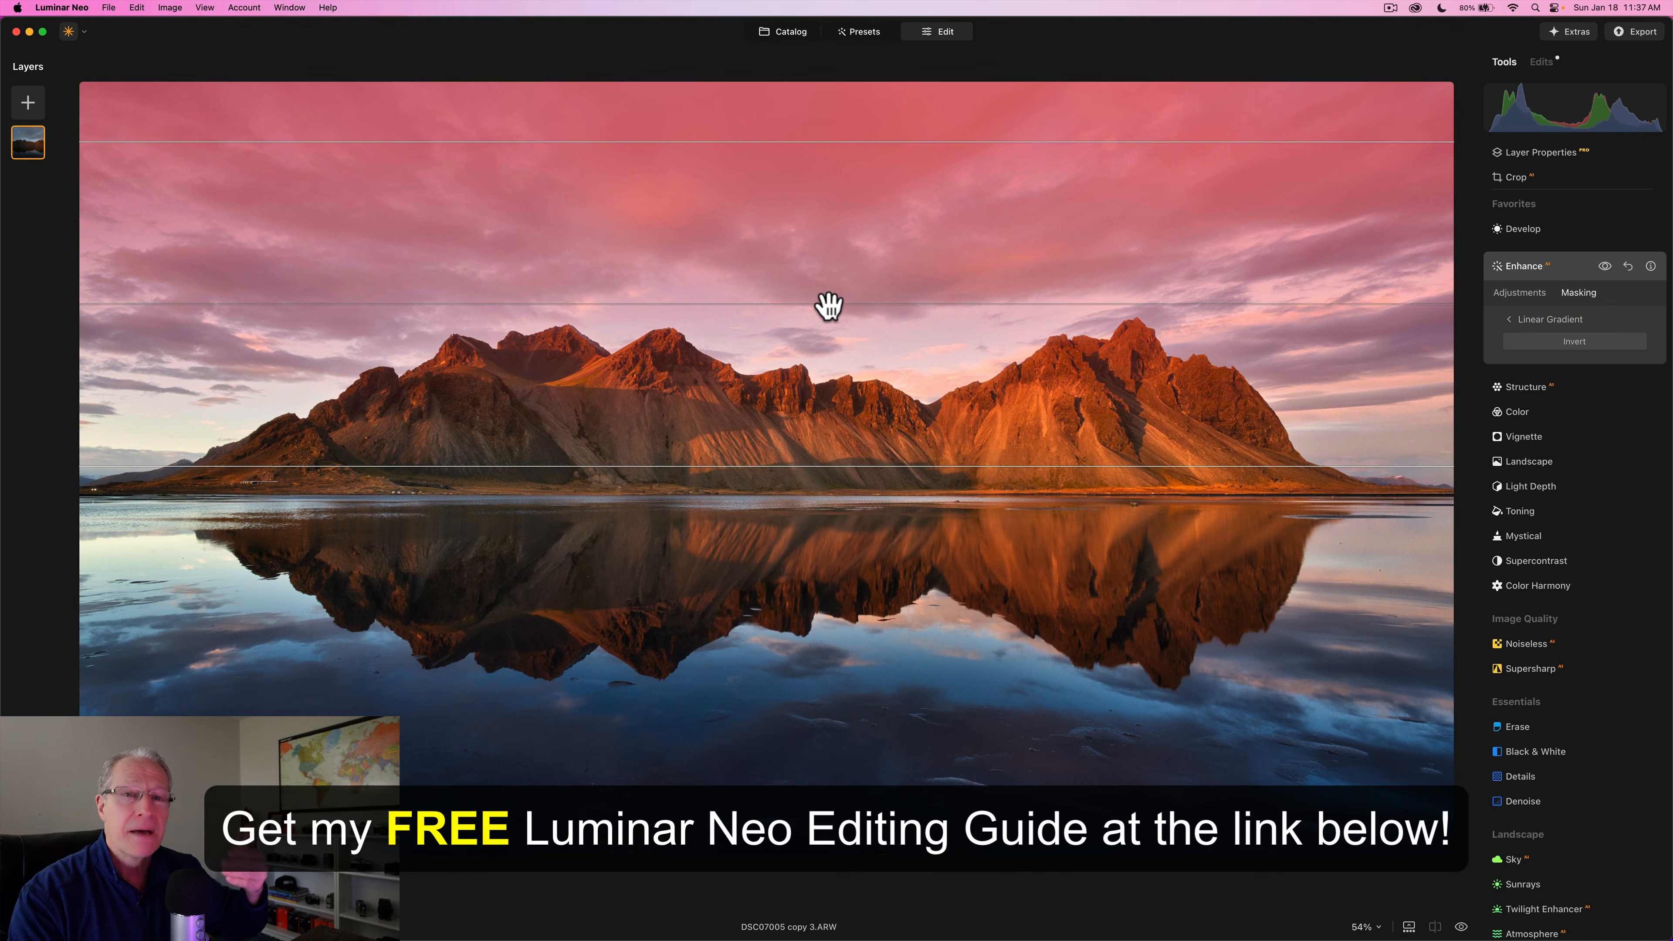
Reposition the Enhance gradient so it fades out midway down the mountains, and compare the photo with and without the effect.
drag(828, 303, 838, 187)
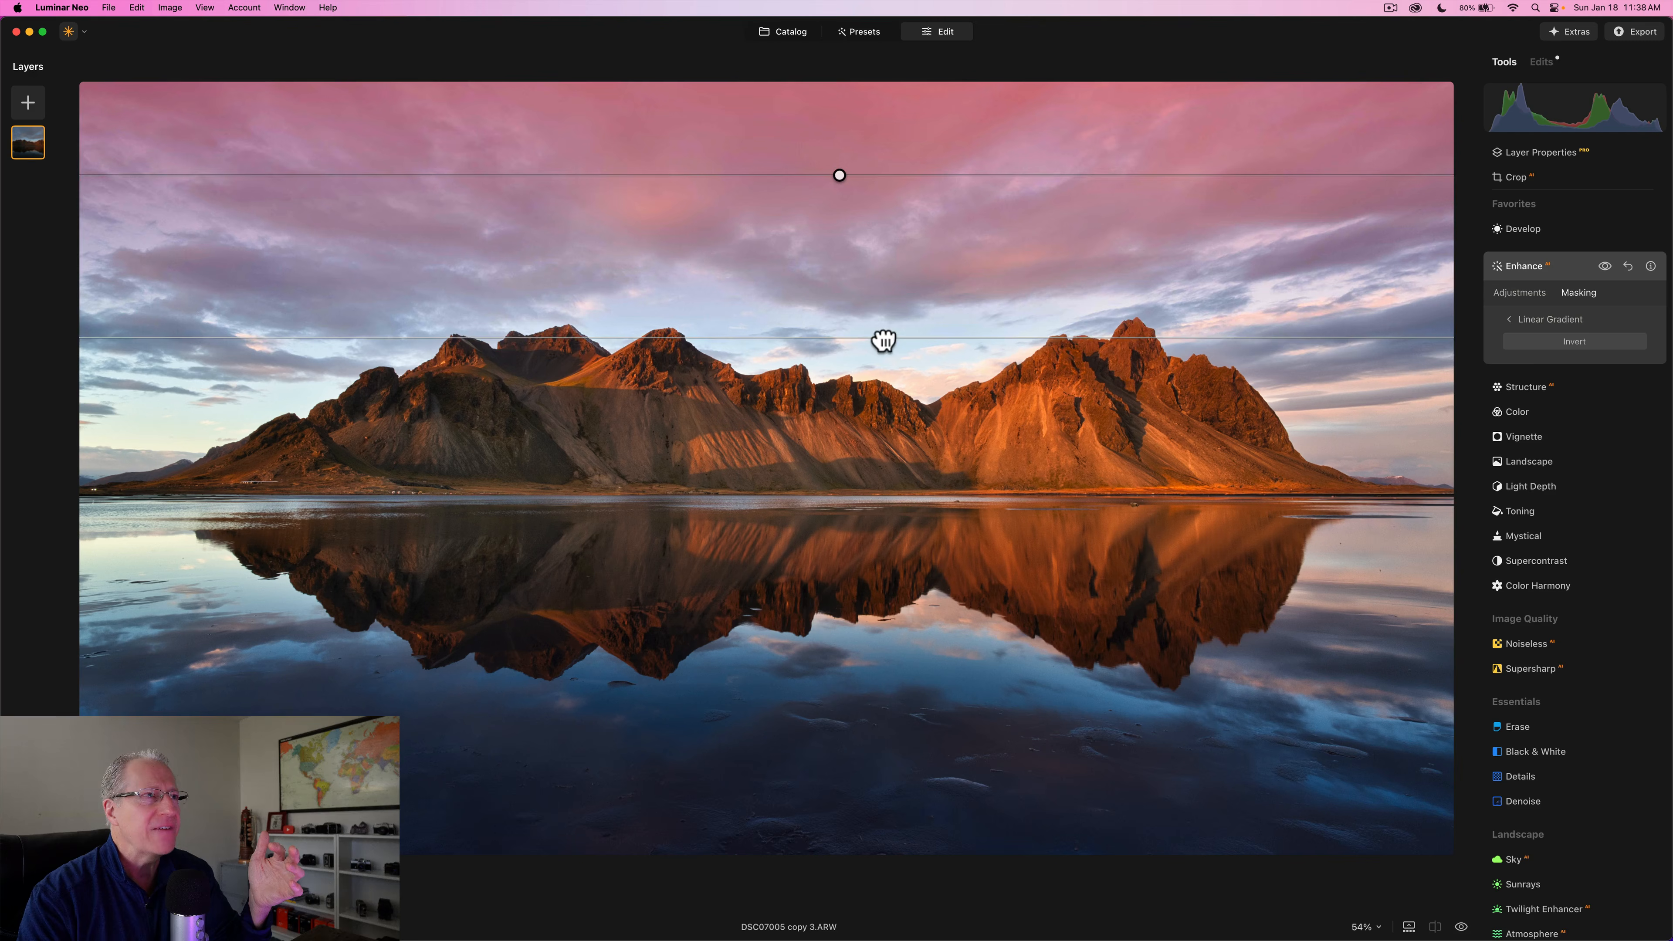
drag(881, 343, 884, 391)
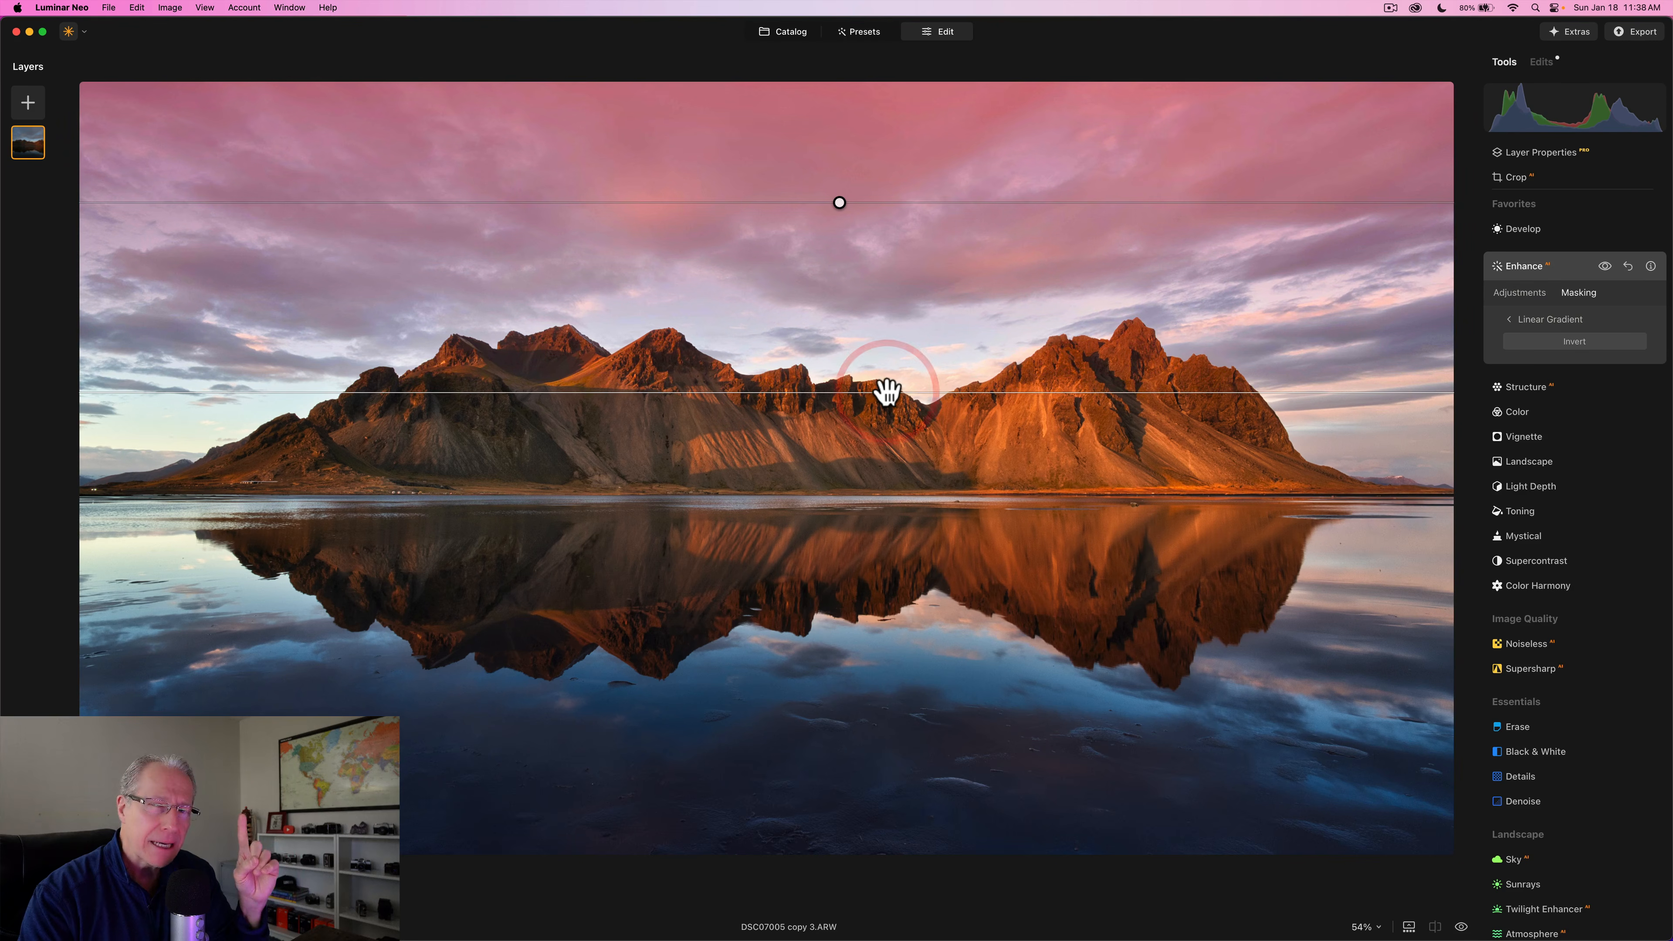
drag(840, 198, 864, 365)
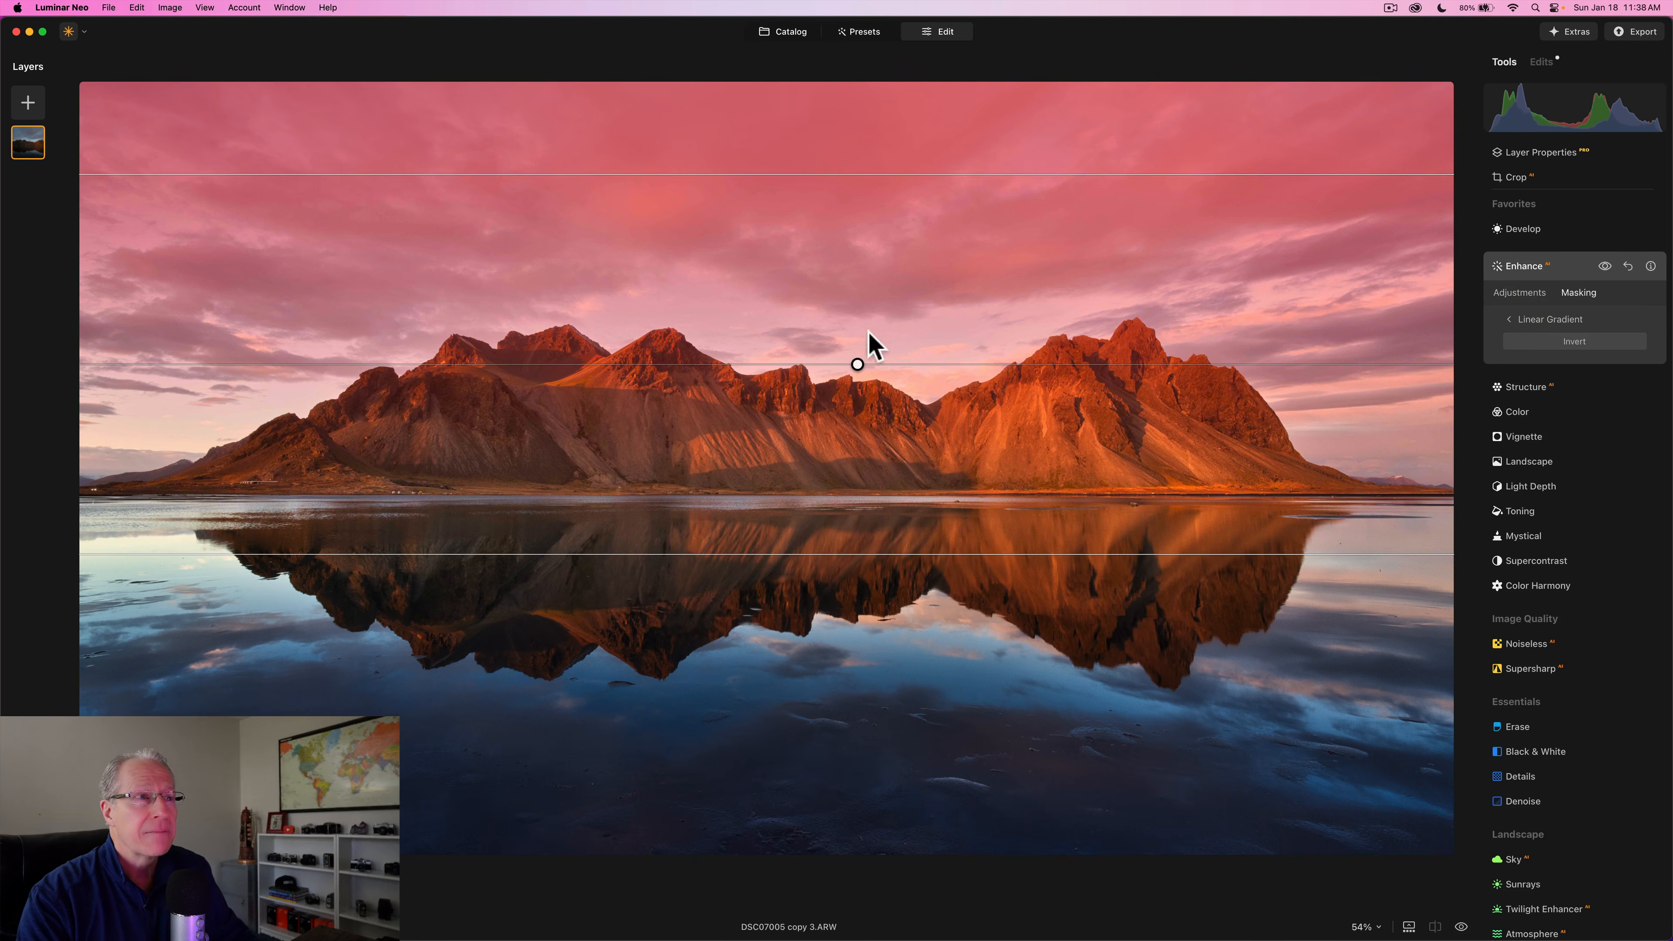
drag(858, 368, 876, 224)
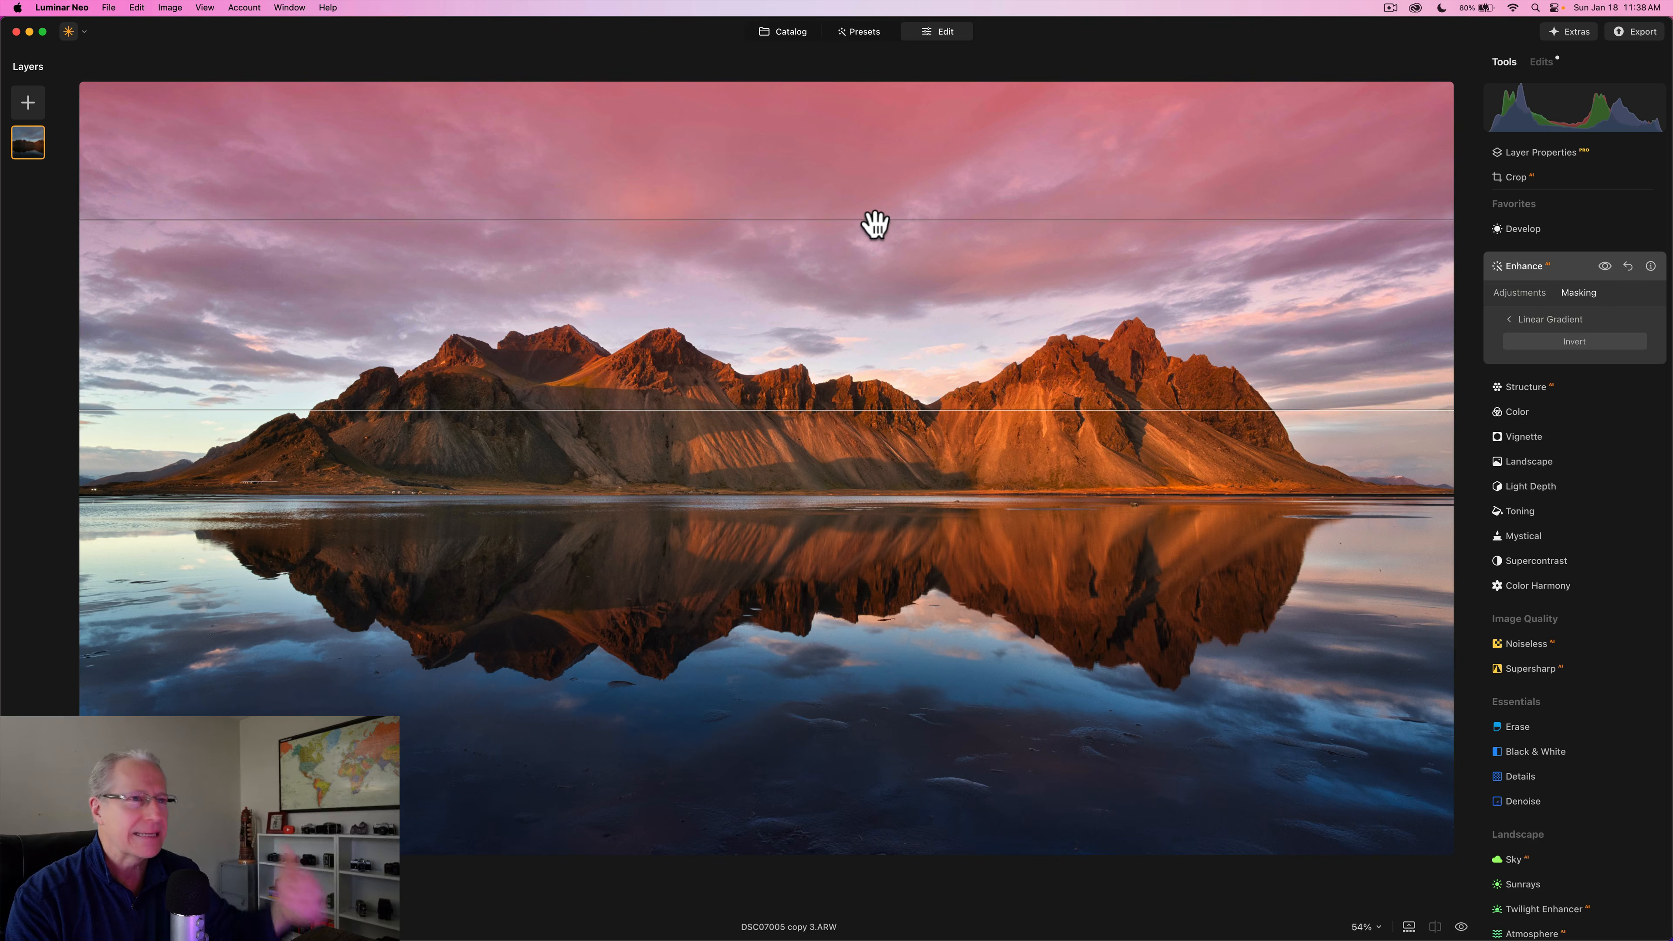
click(1527, 295)
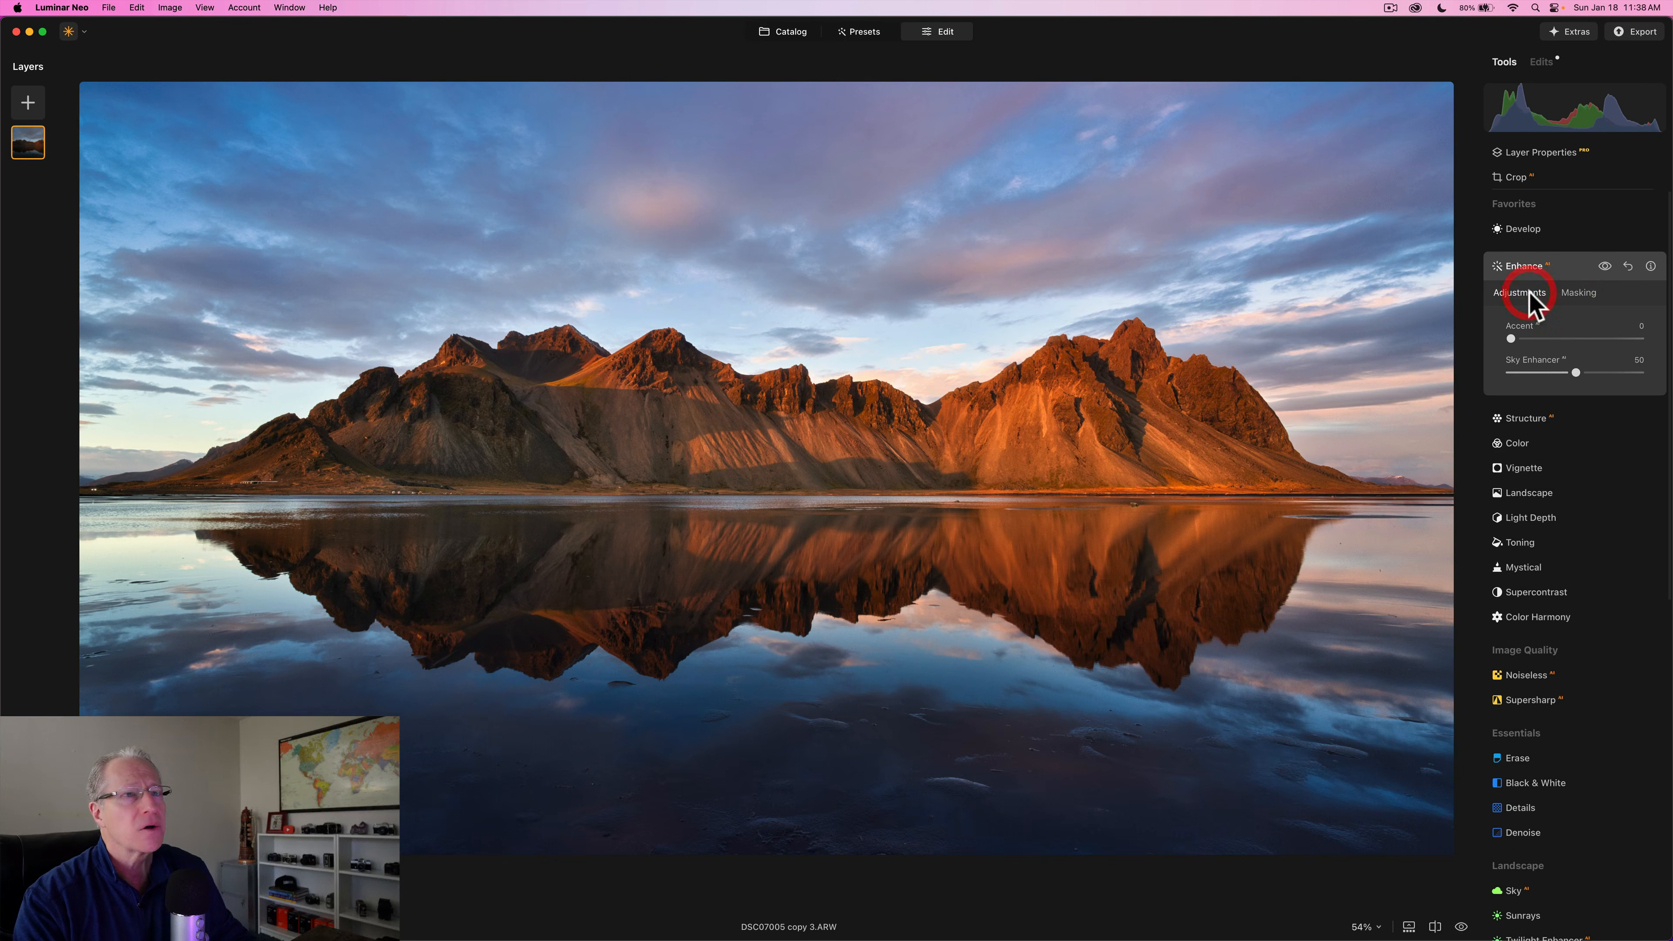
click(1605, 267)
click(1605, 267)
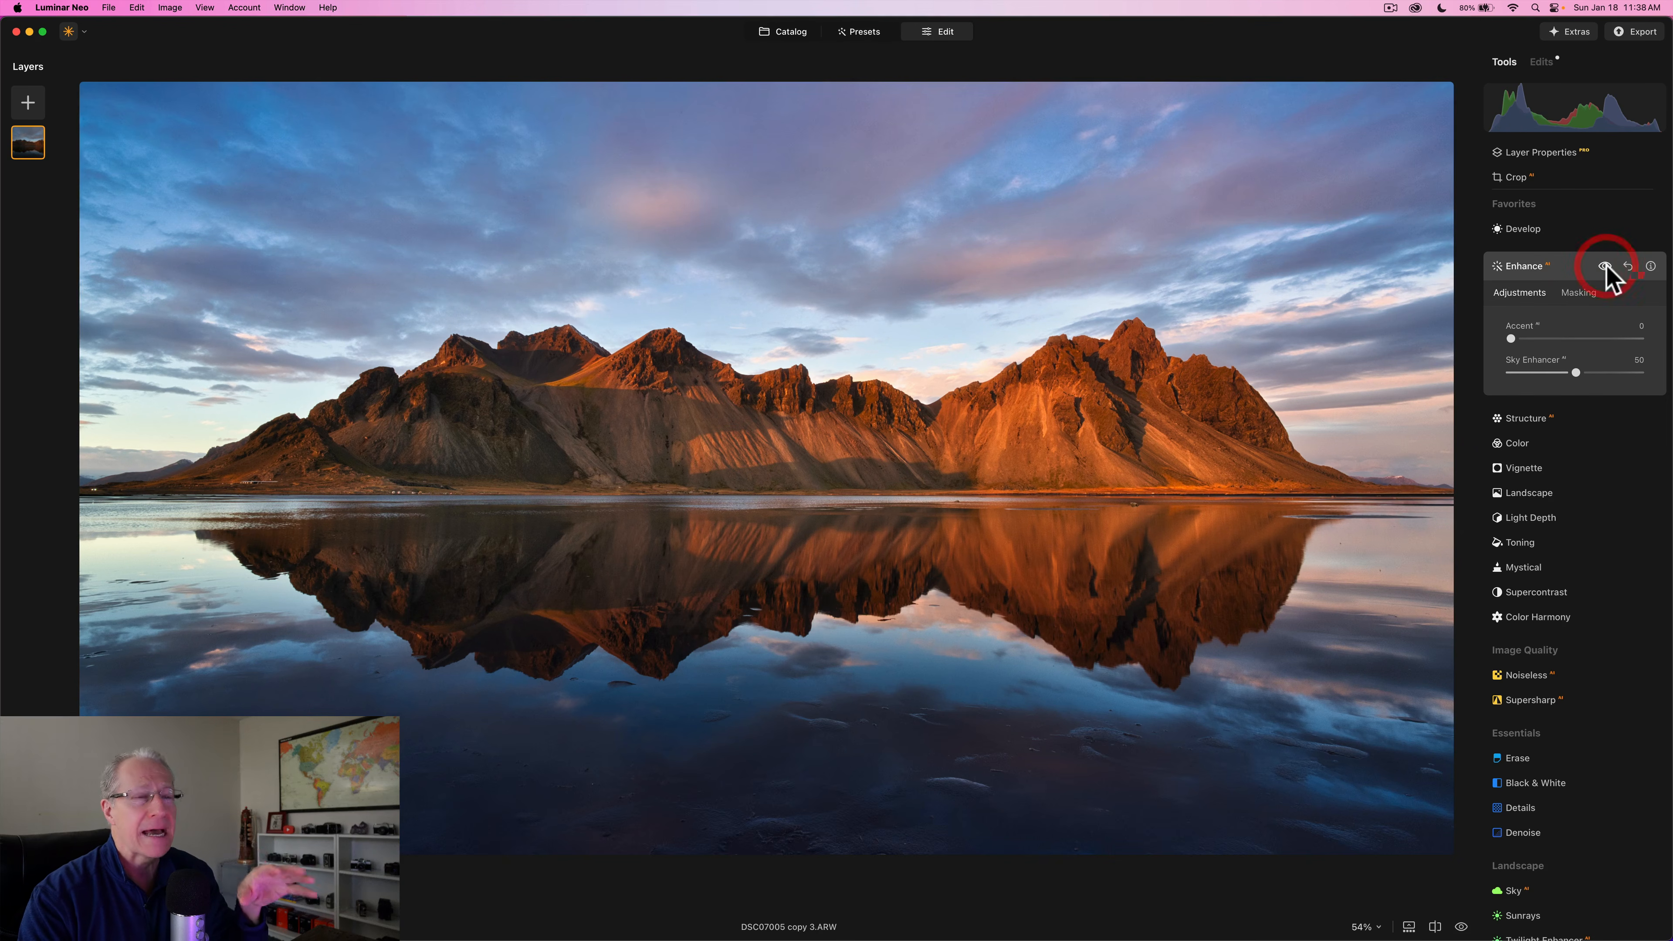
click(1564, 271)
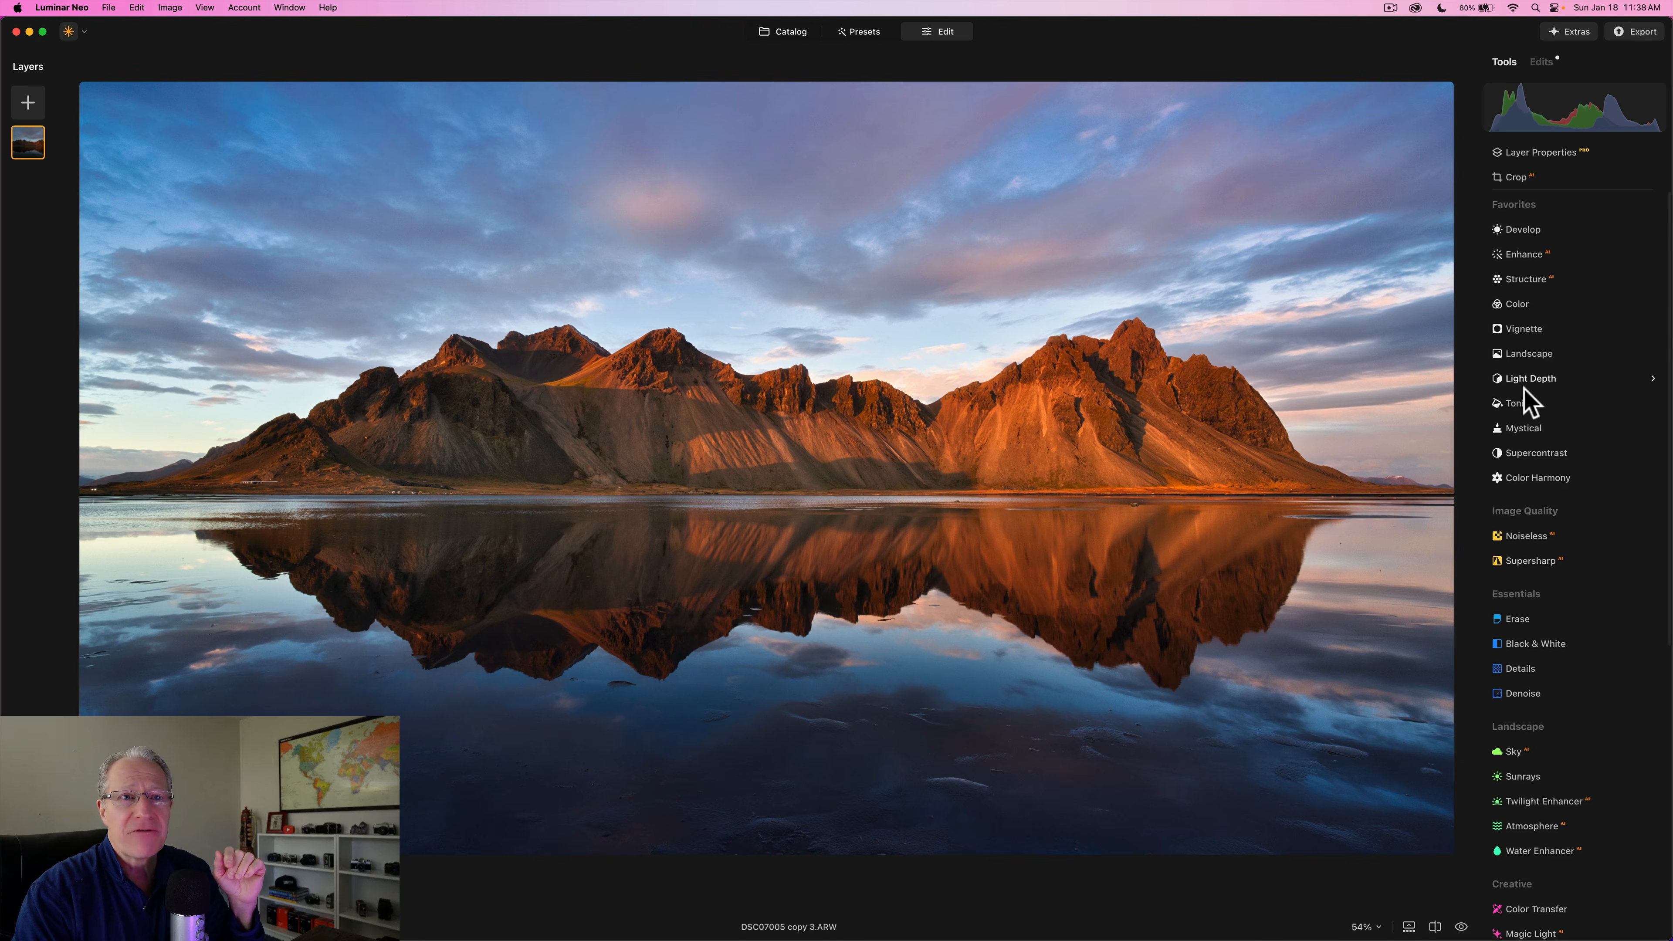
Try a Vignette Amount of -43 on the photo and reset the tool.
click(1526, 329)
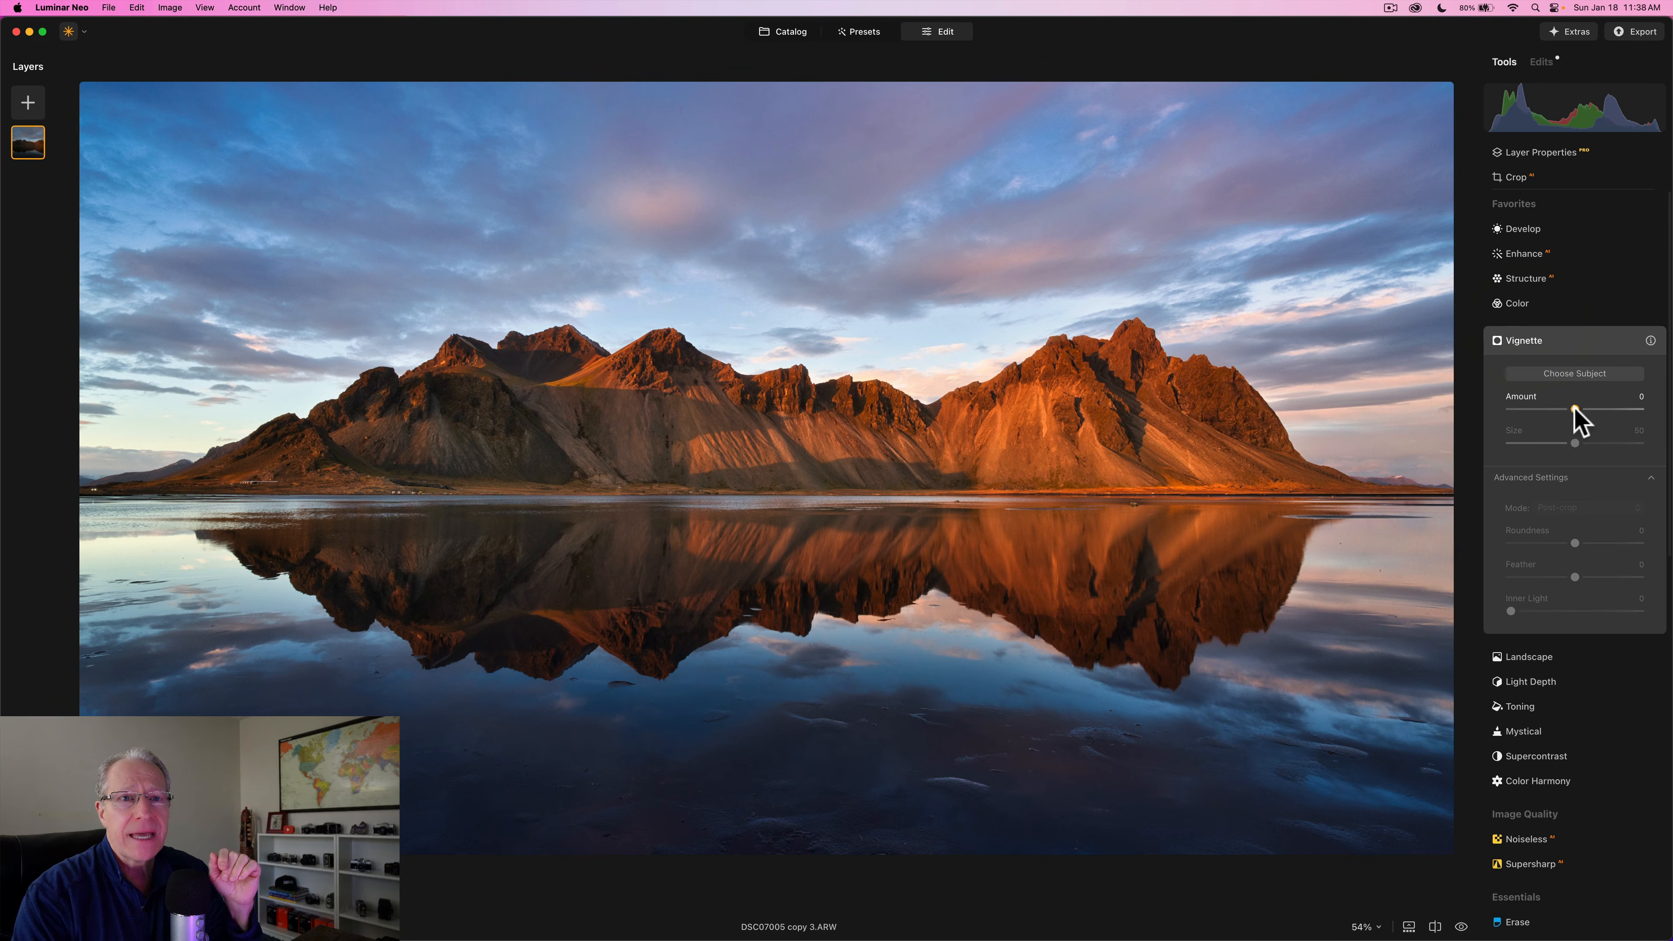
mouse_move(1573, 409)
mouse_down()
mouse_move(1556, 409)
mouse_move(1553, 442)
mouse_move(1548, 409)
mouse_up()
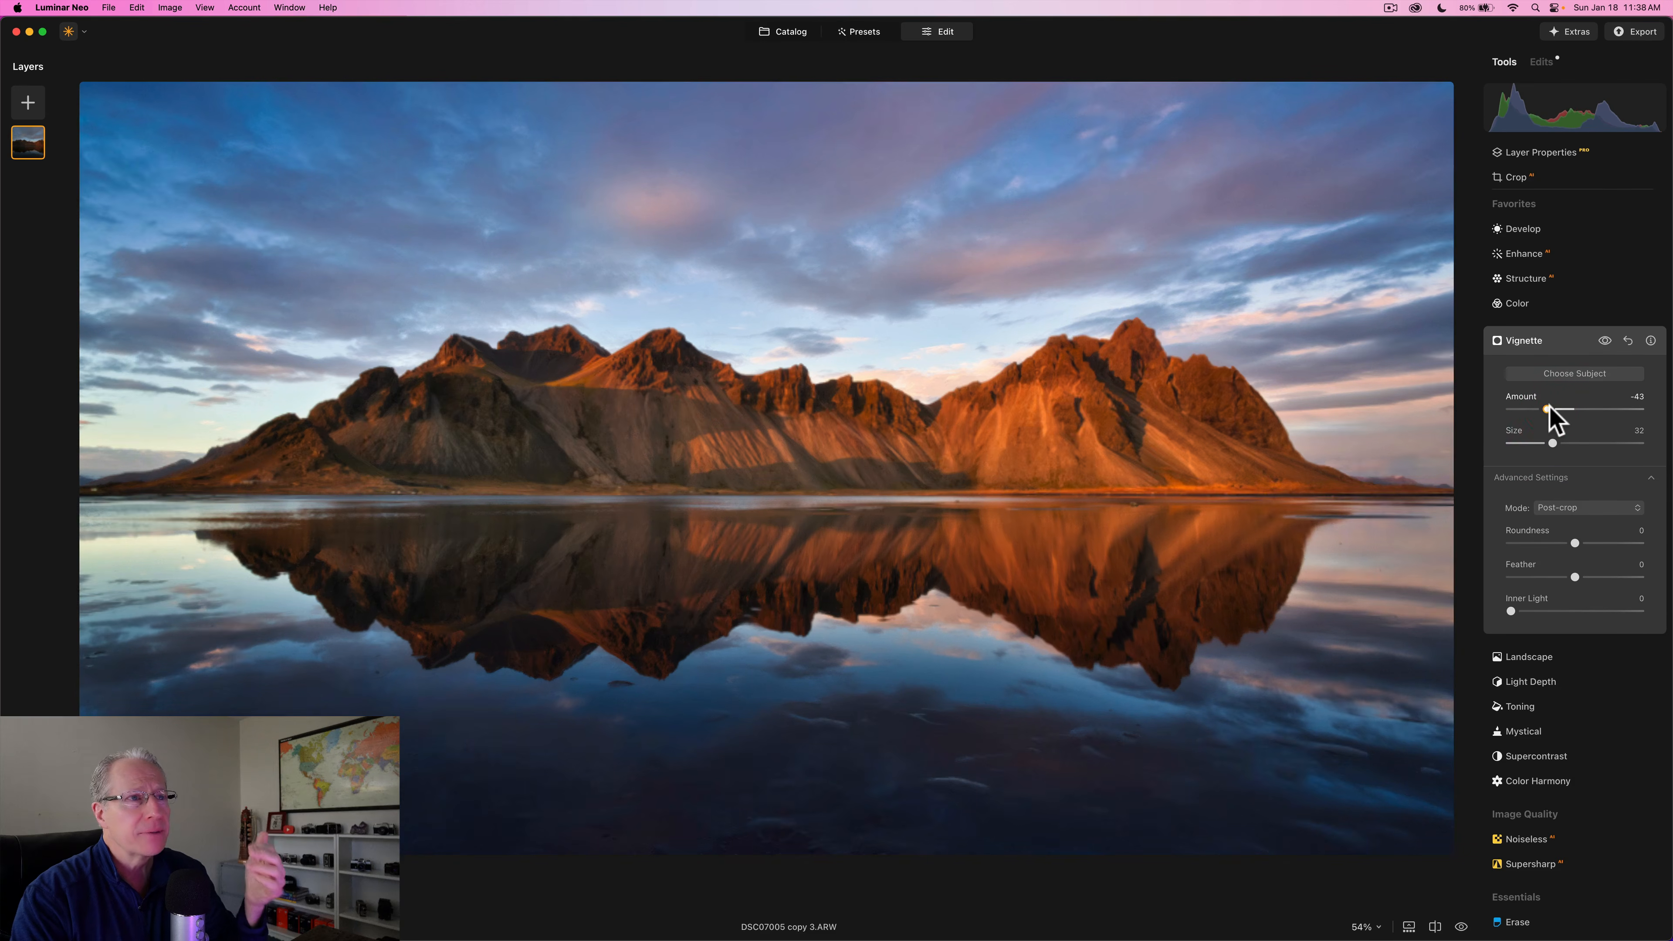
click(1548, 409)
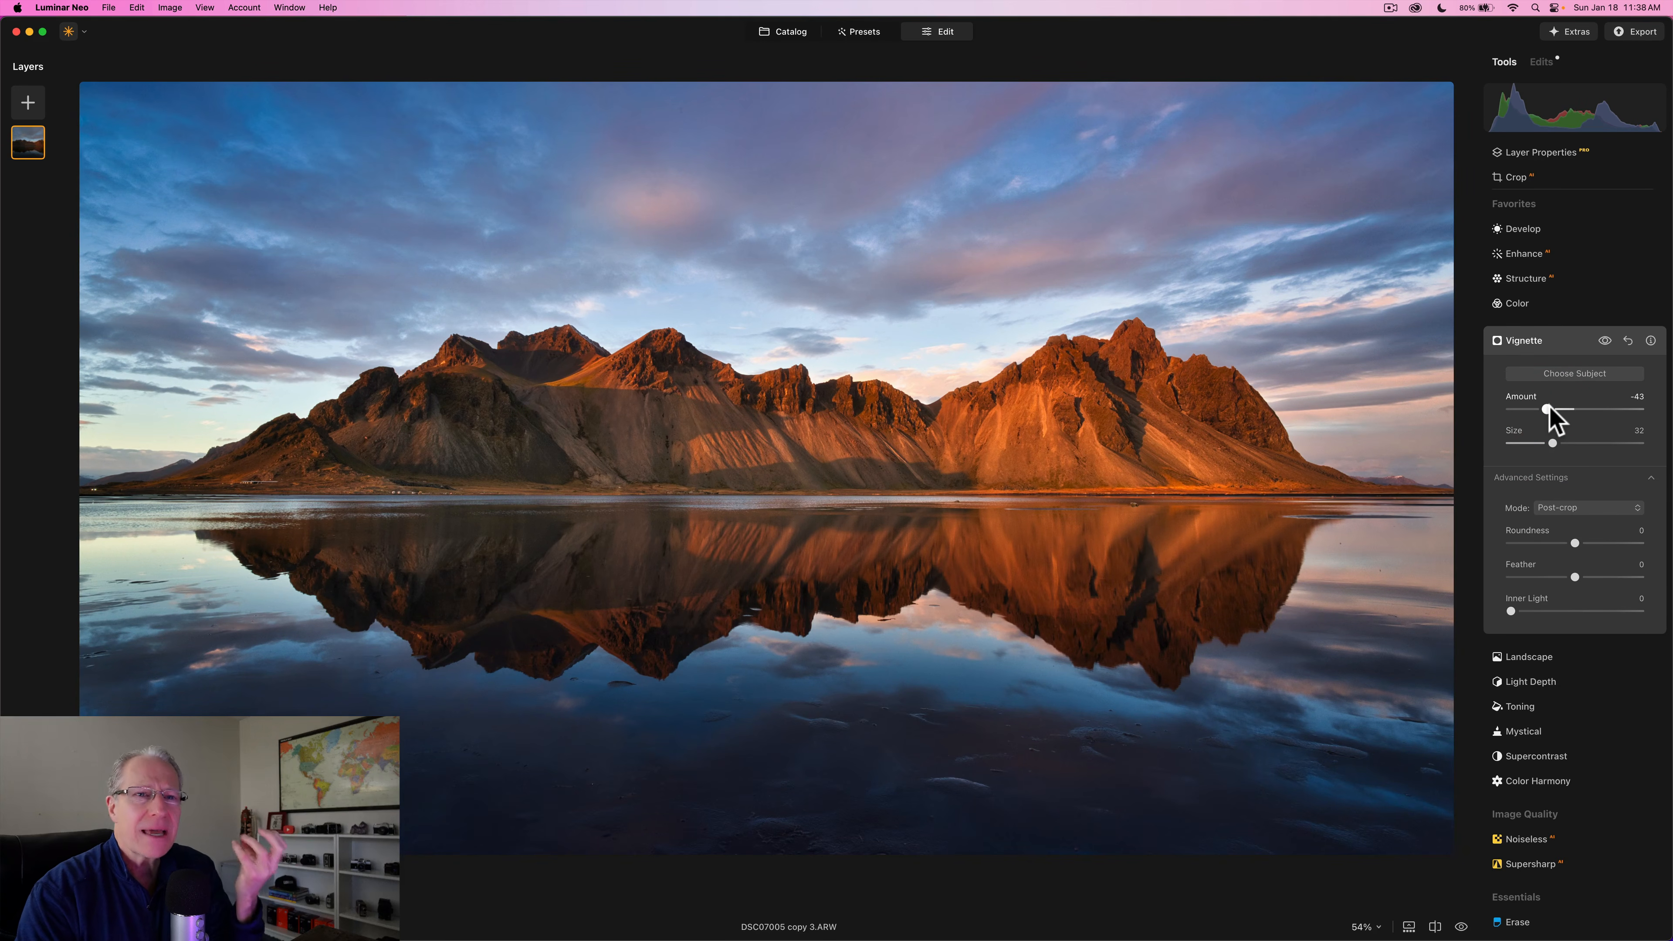
click(1628, 341)
click(1578, 343)
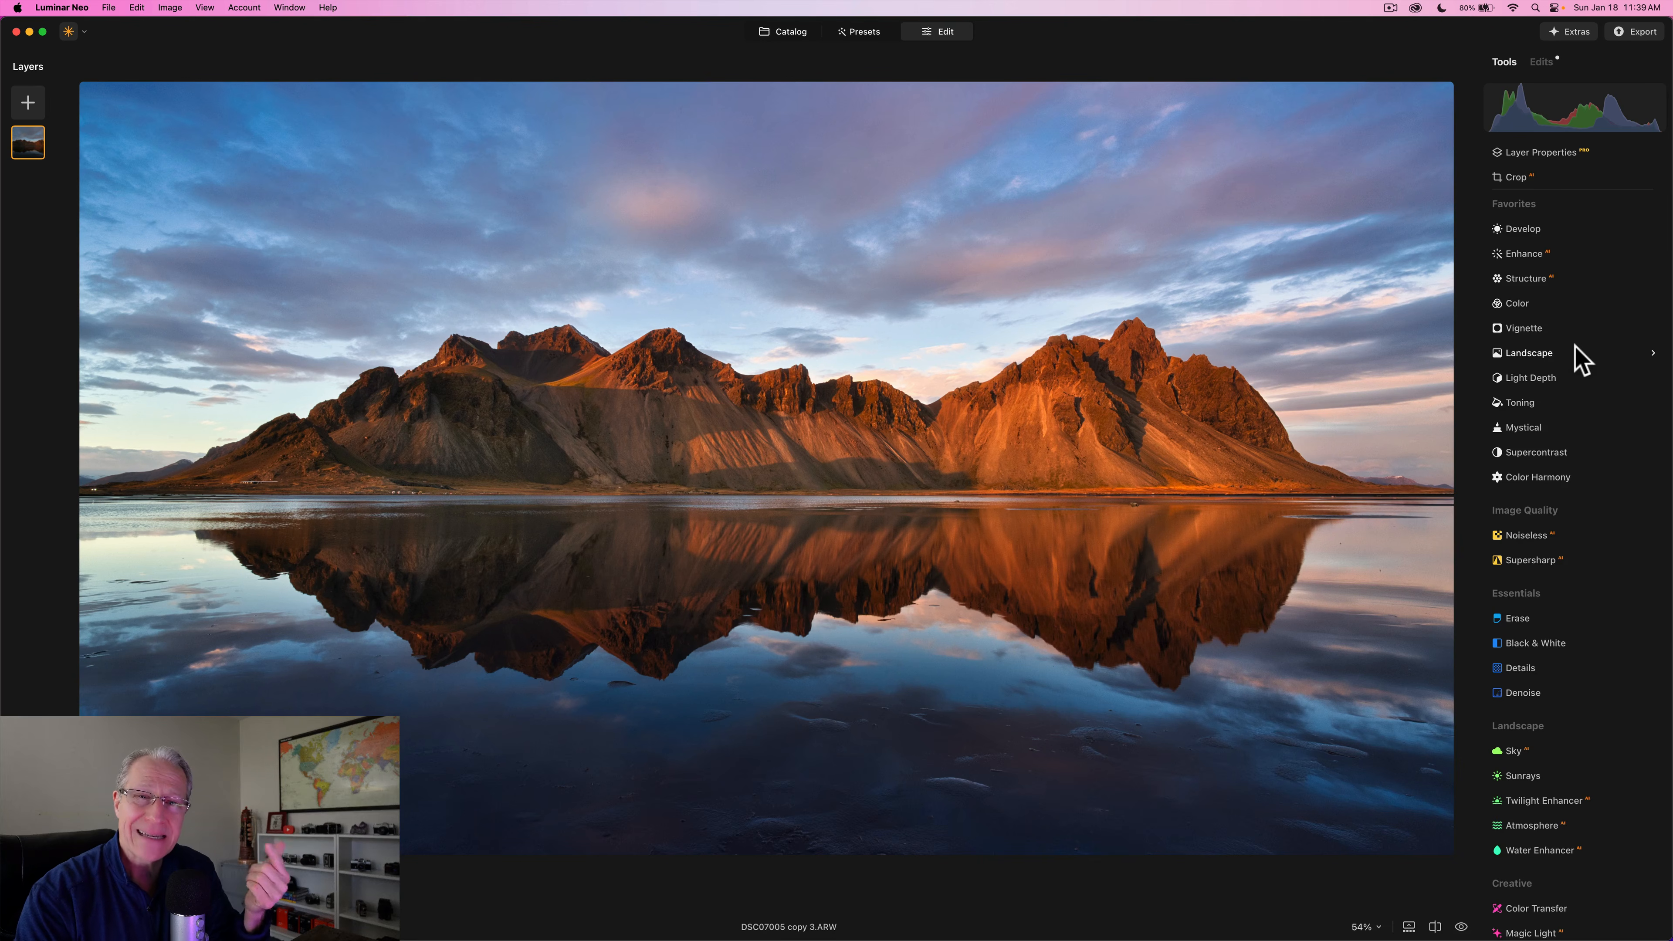
In Develop, lower the Exposure to -0.50.
click(1514, 231)
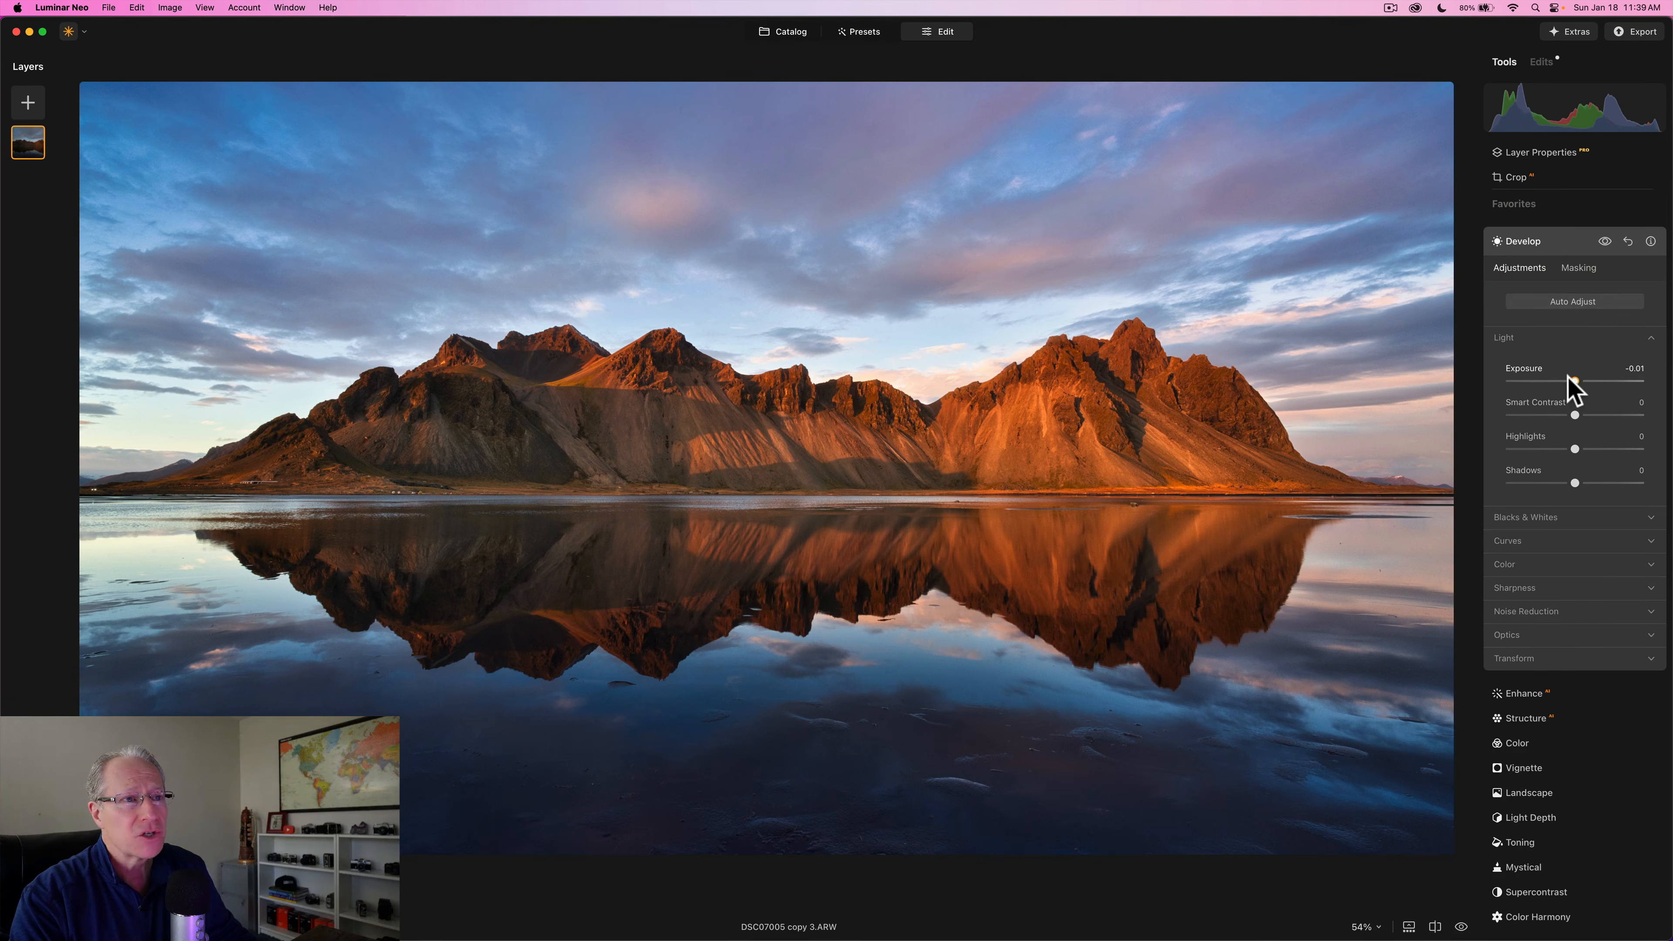
drag(1569, 380, 1565, 381)
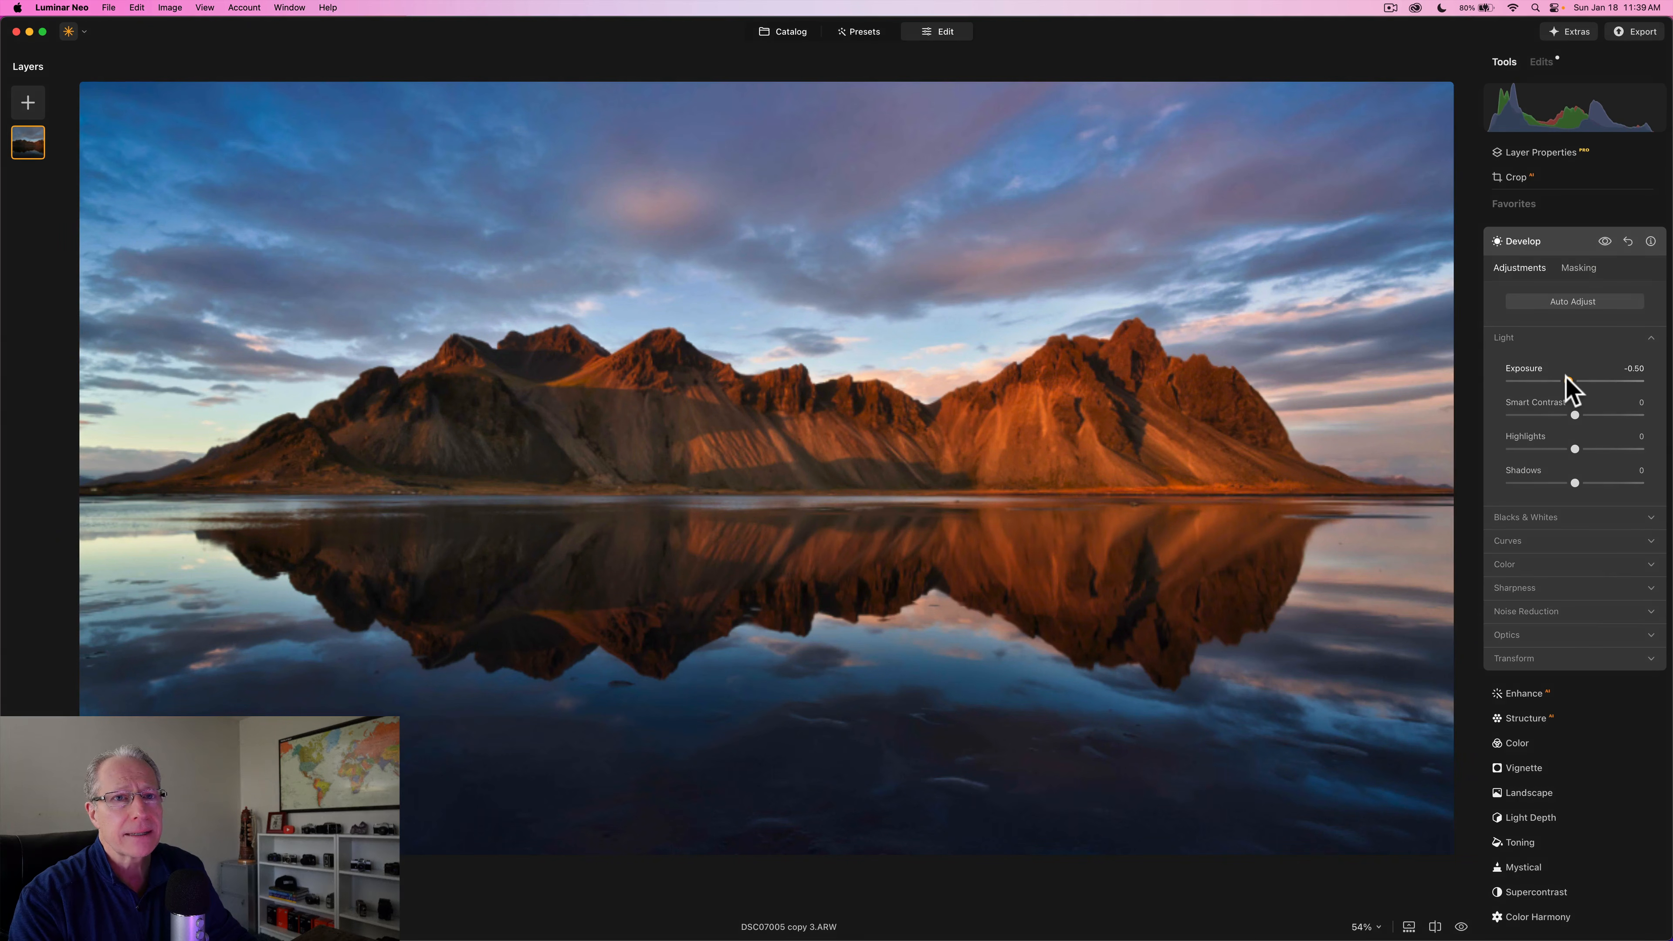
click(1567, 381)
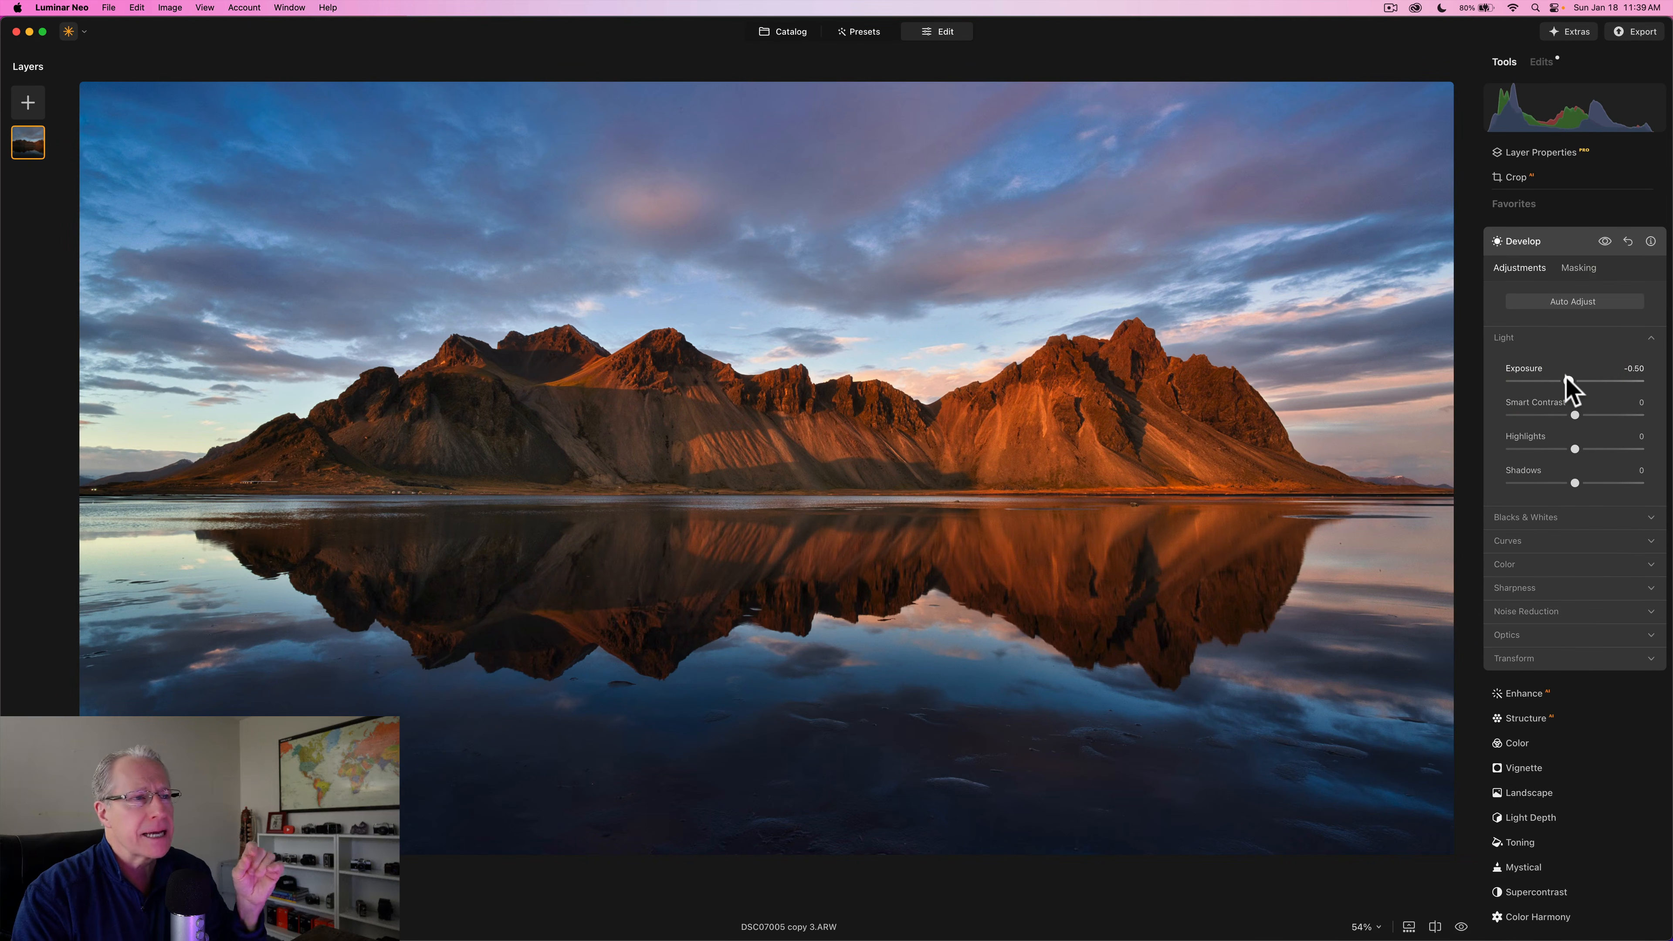
Add a level linear gradient to Develop's mask over the upper sky, fading out around the mountain peaks.
click(1579, 269)
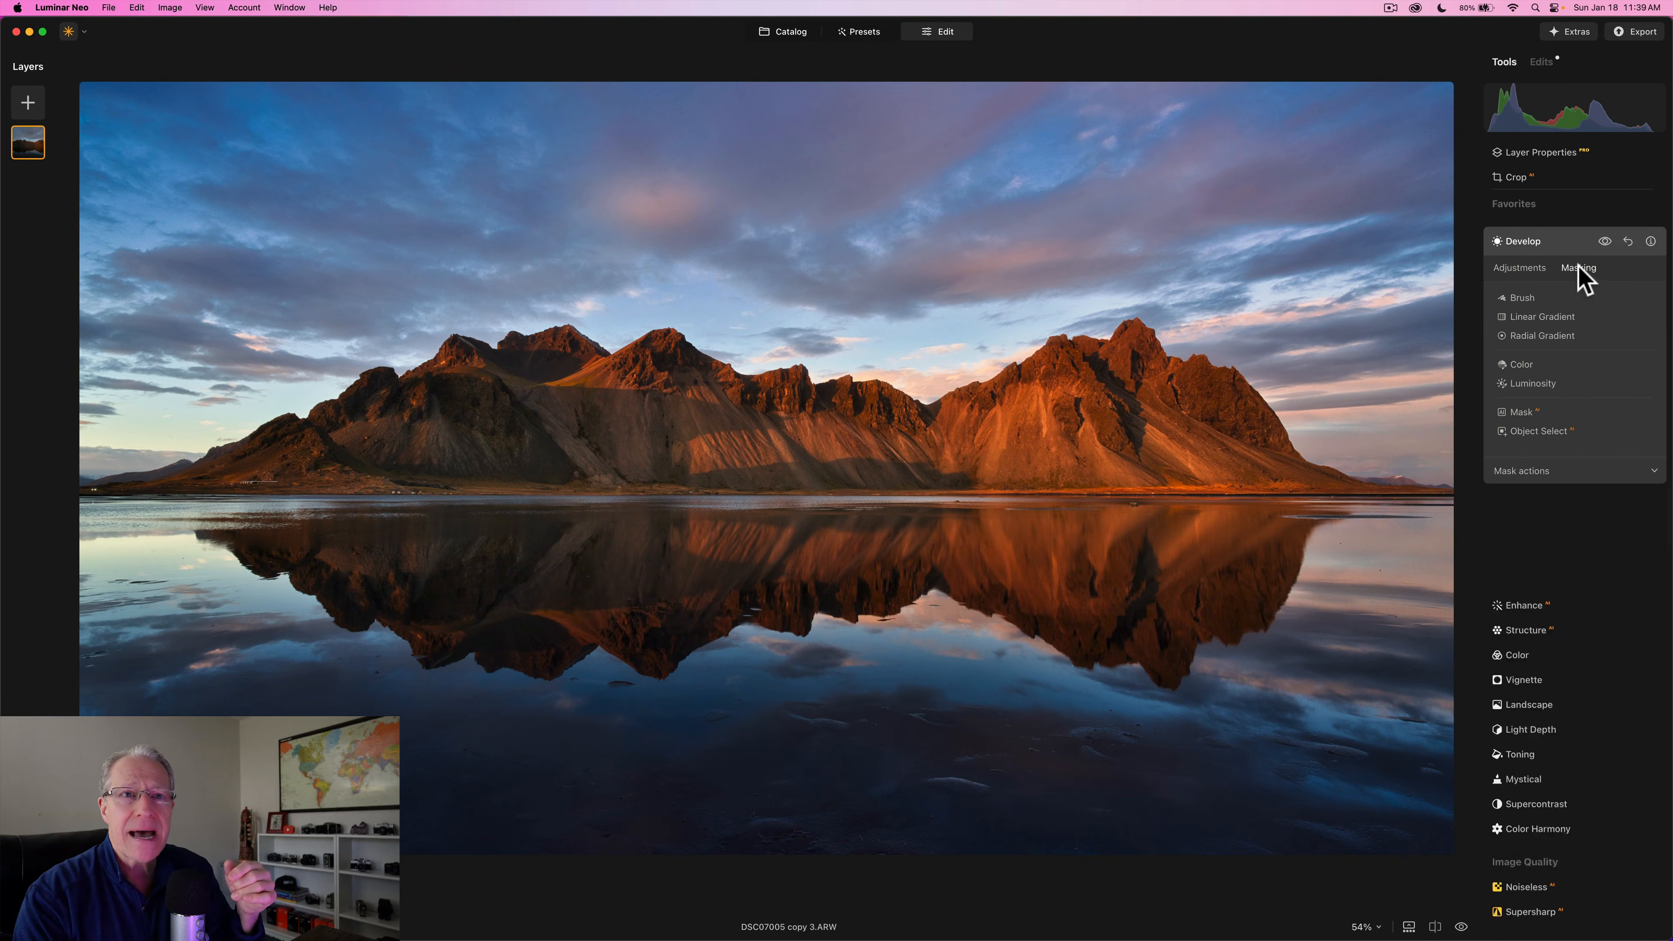
click(1549, 318)
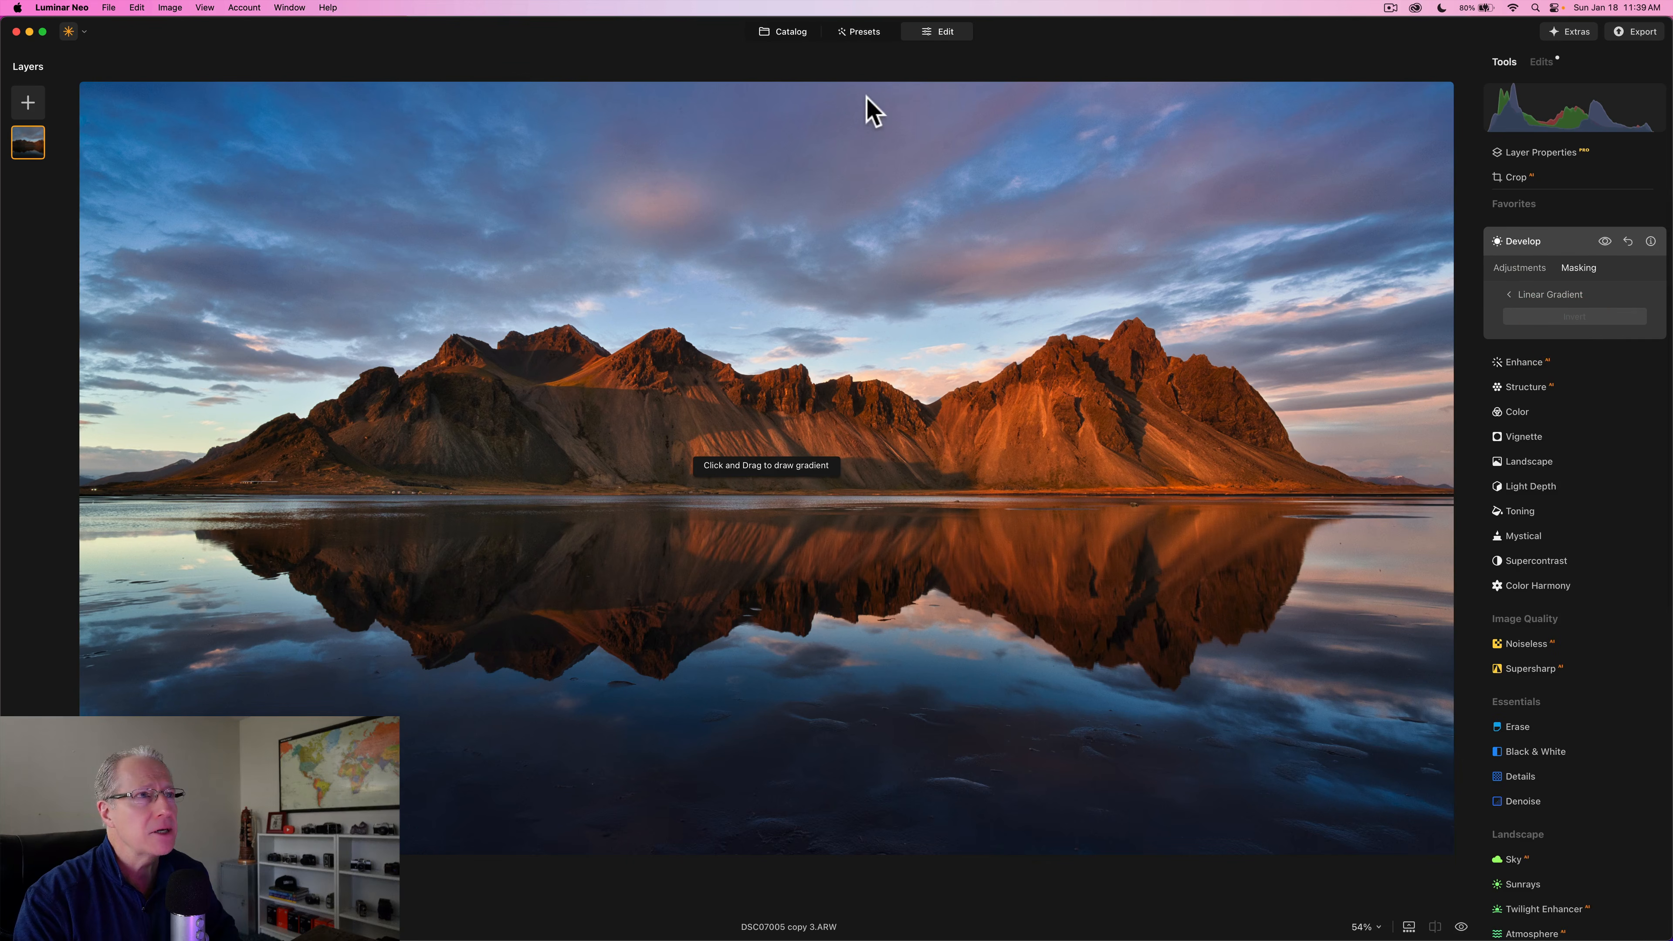
drag(866, 100, 866, 420)
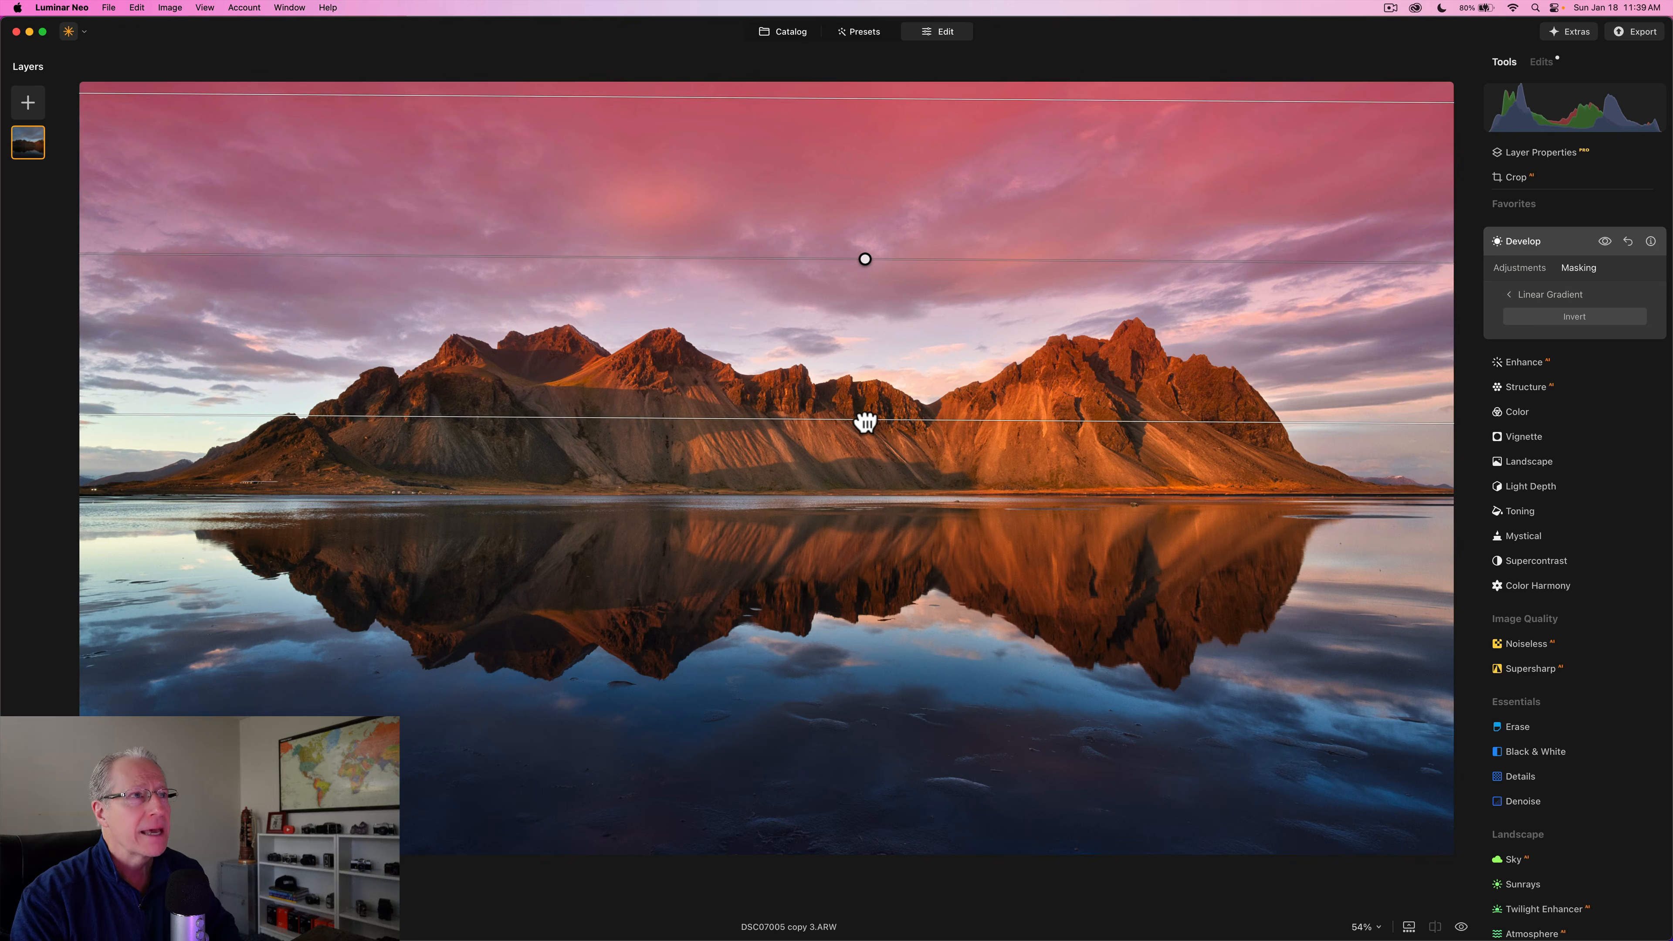
click(851, 179)
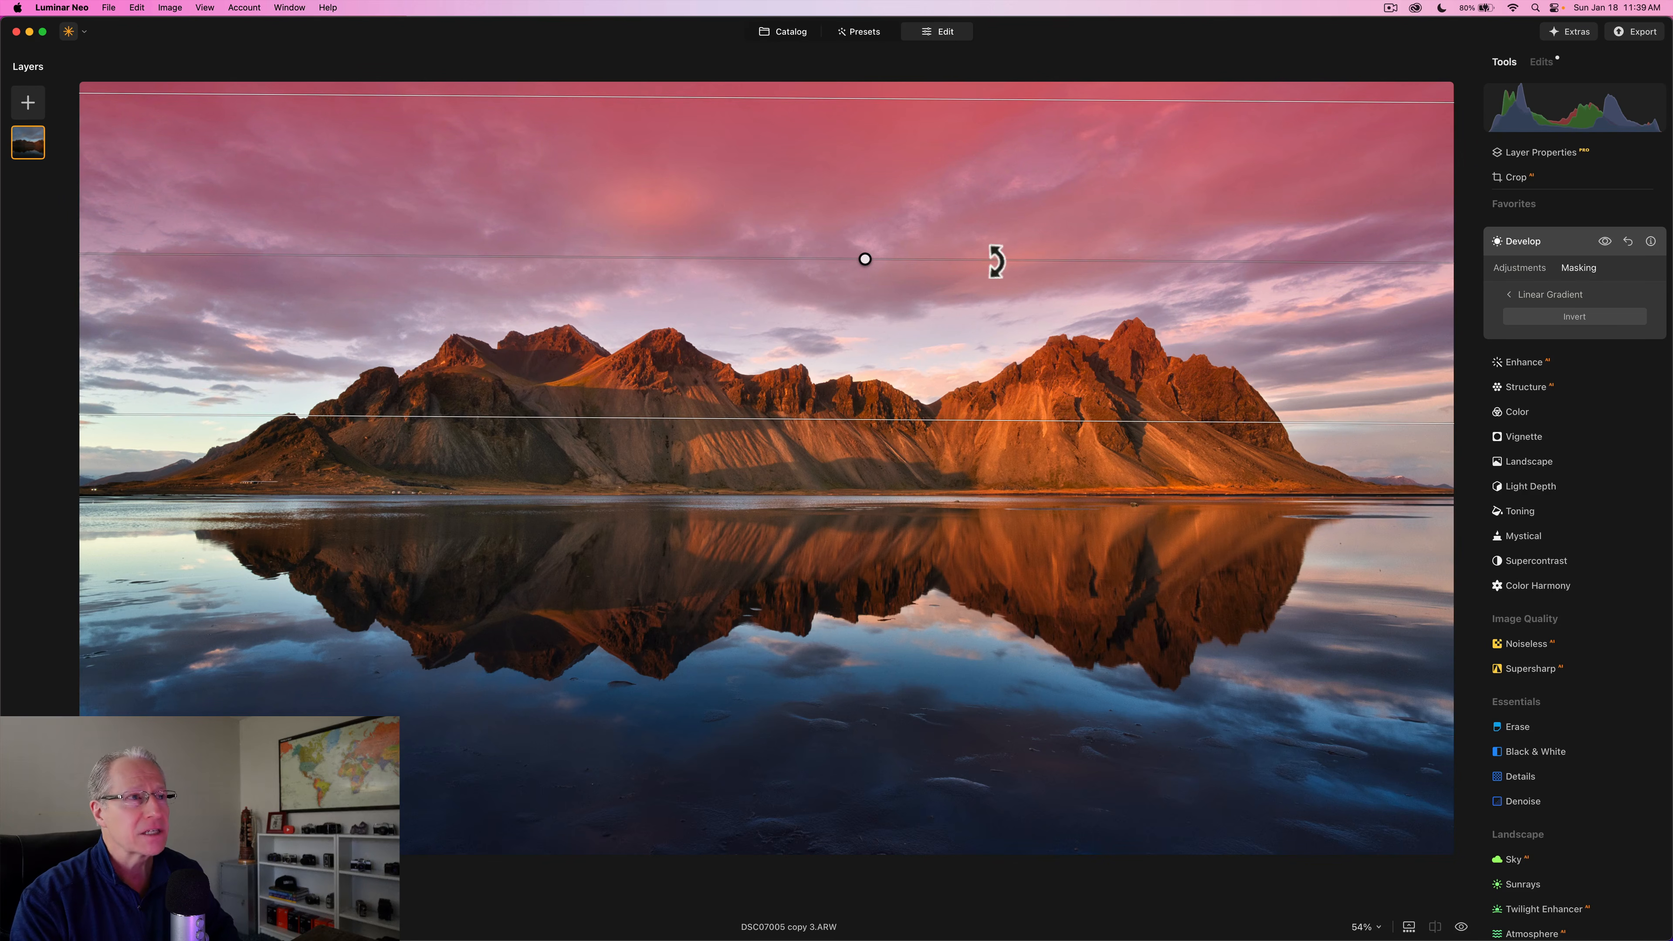
drag(866, 262, 866, 190)
click(975, 188)
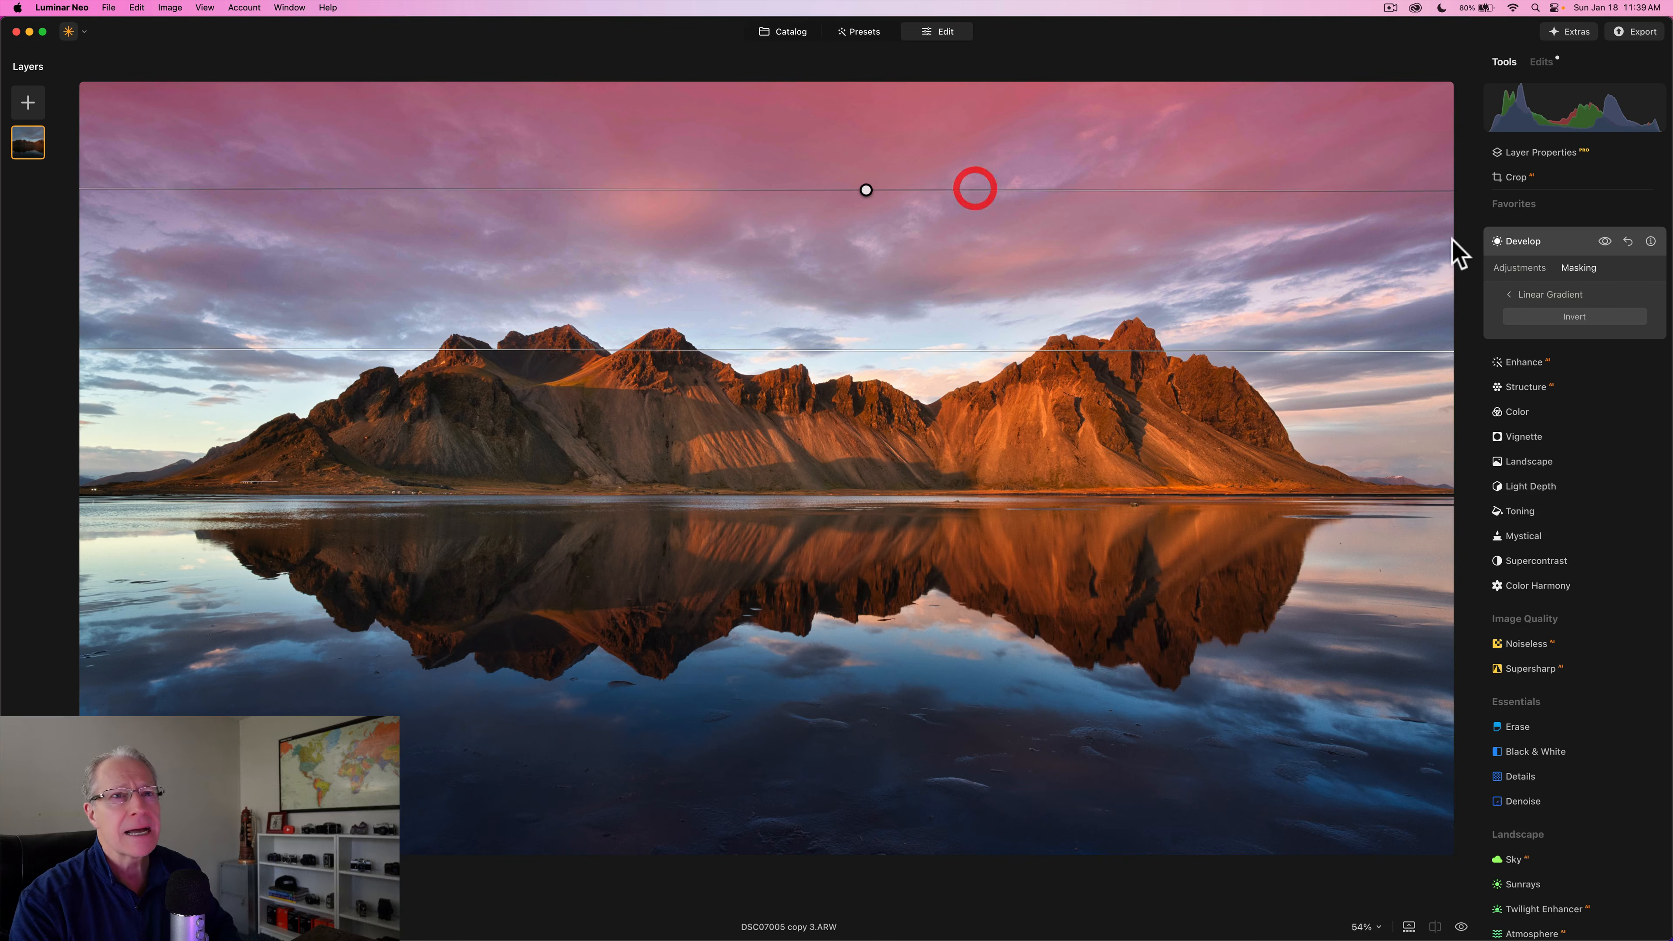
Add a second linear gradient to Develop's mask over the foreground water, fading out upward across the mountain reflection.
click(1518, 296)
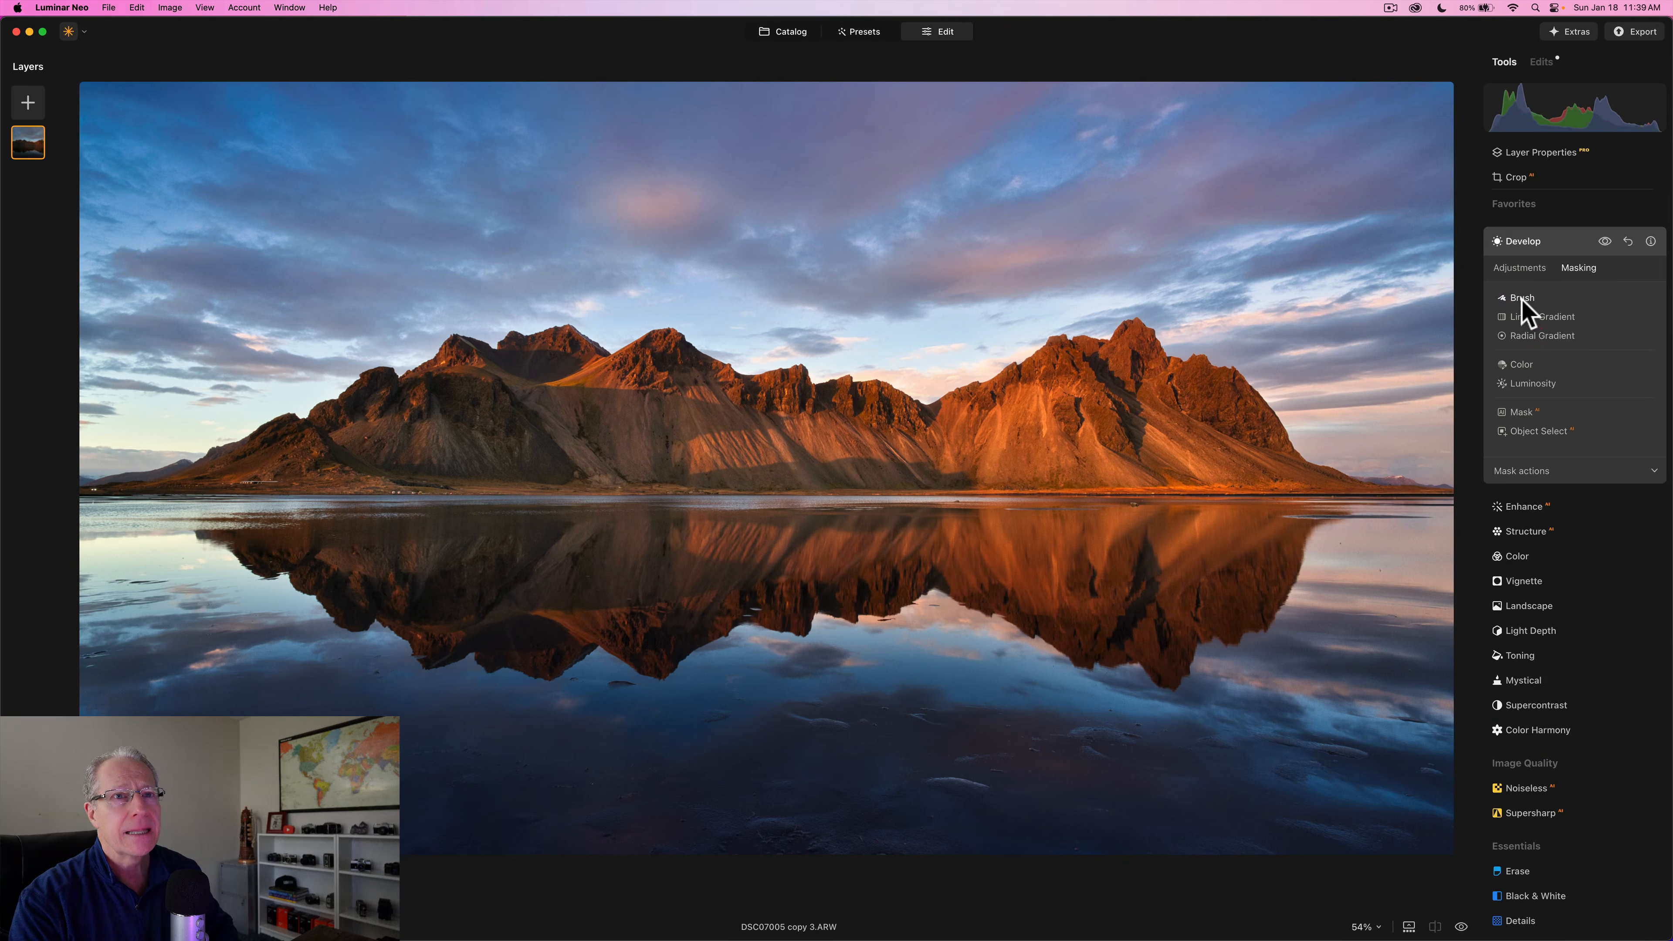
click(1535, 316)
drag(821, 841, 820, 513)
drag(821, 679, 834, 755)
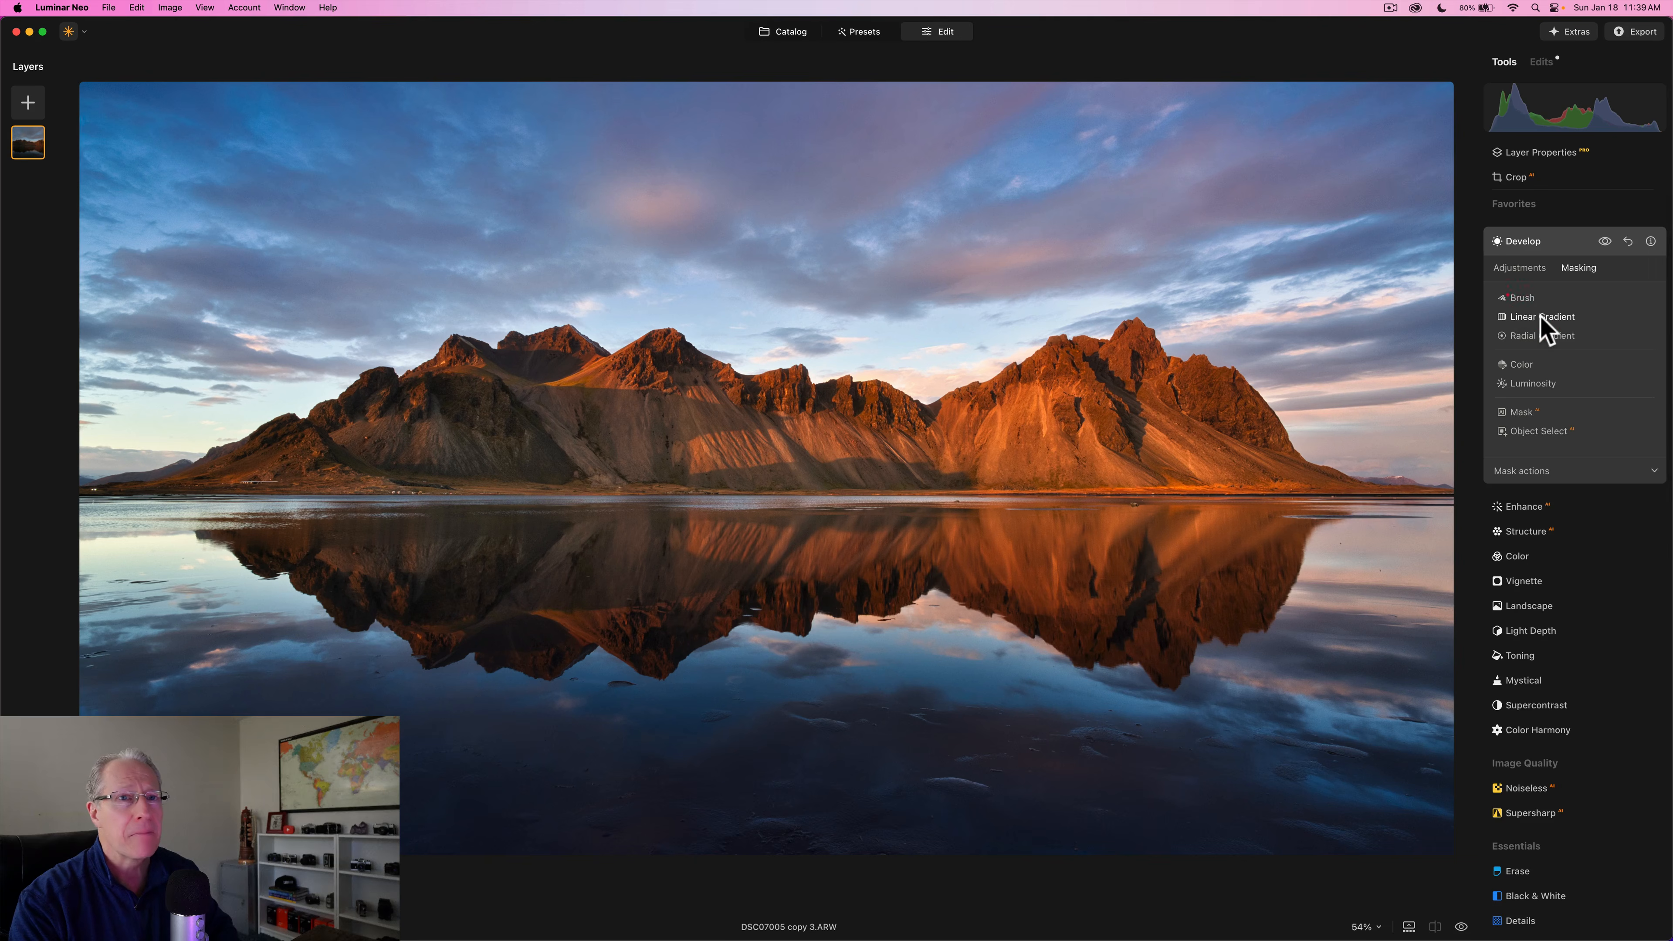
Add a vertical-edged linear gradient to Develop's mask along the photo's left side, fading out where the mountain slope begins.
click(1534, 320)
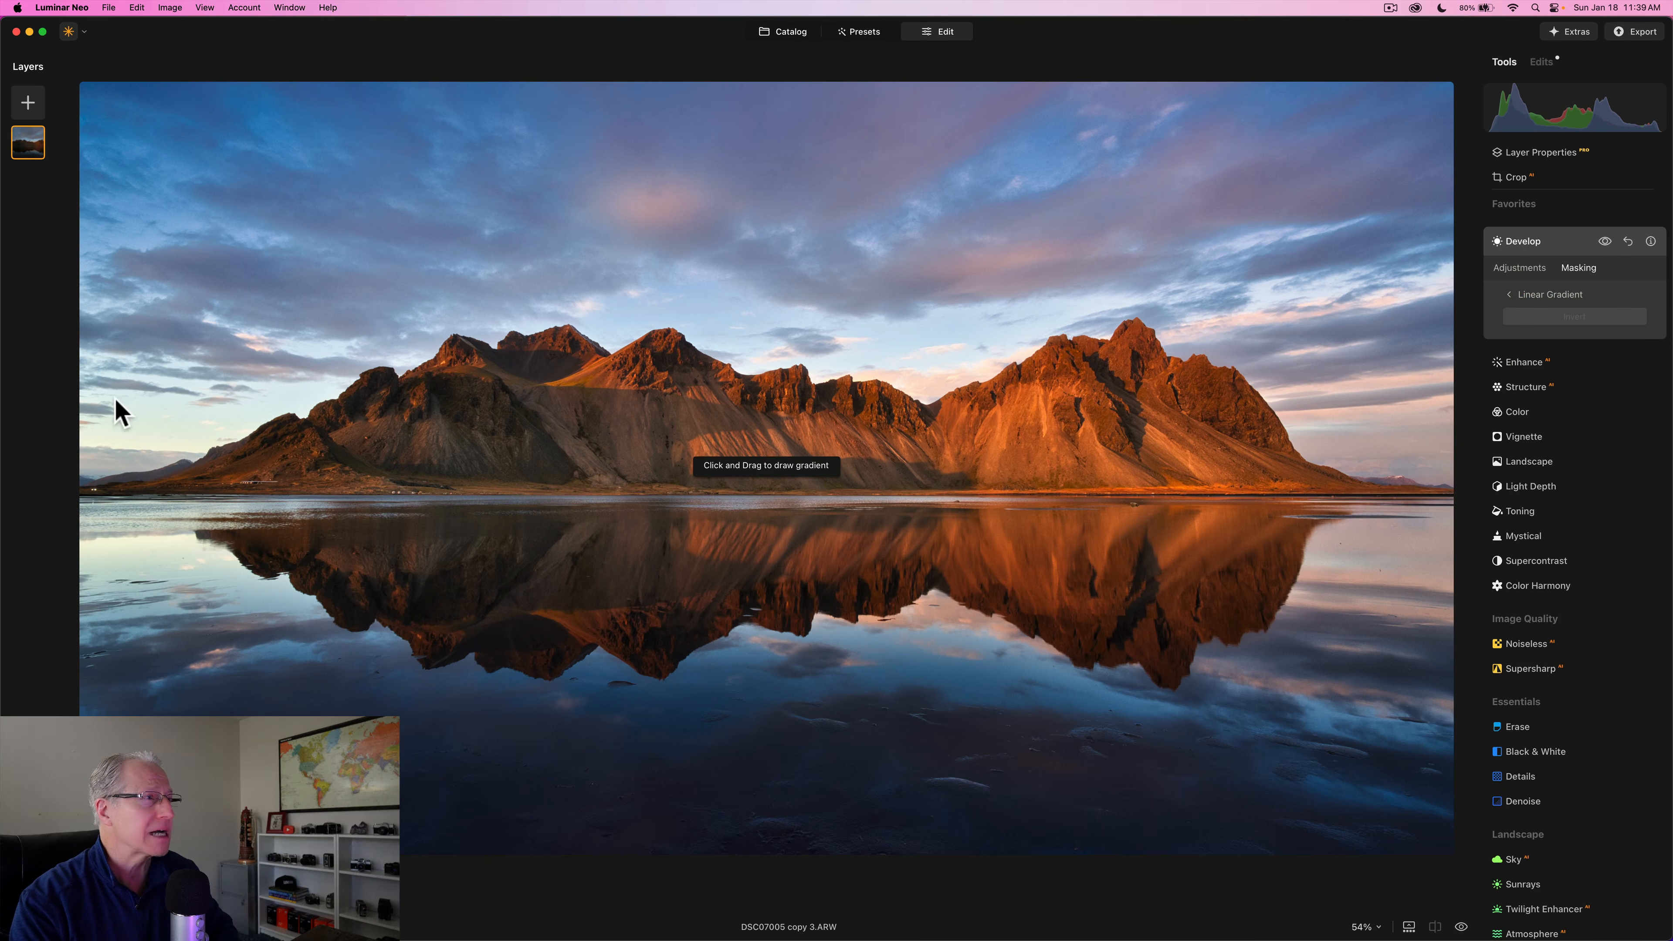
mouse_move(114, 397)
mouse_down()
mouse_move(307, 370)
mouse_move(367, 390)
mouse_up()
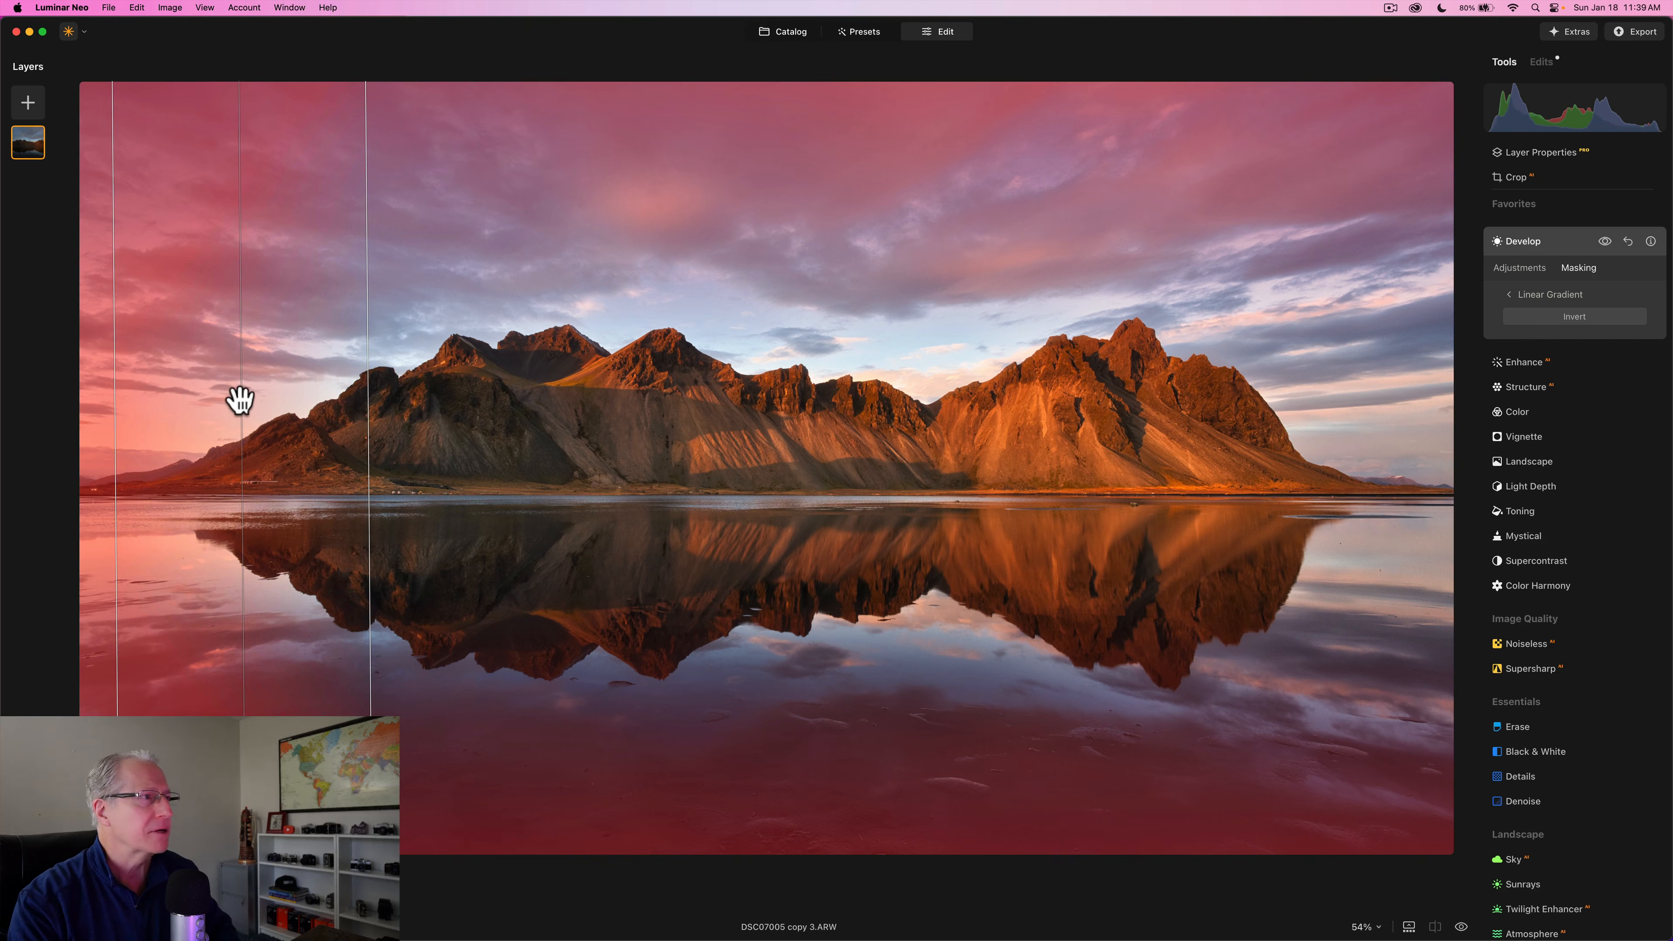
drag(240, 398, 141, 410)
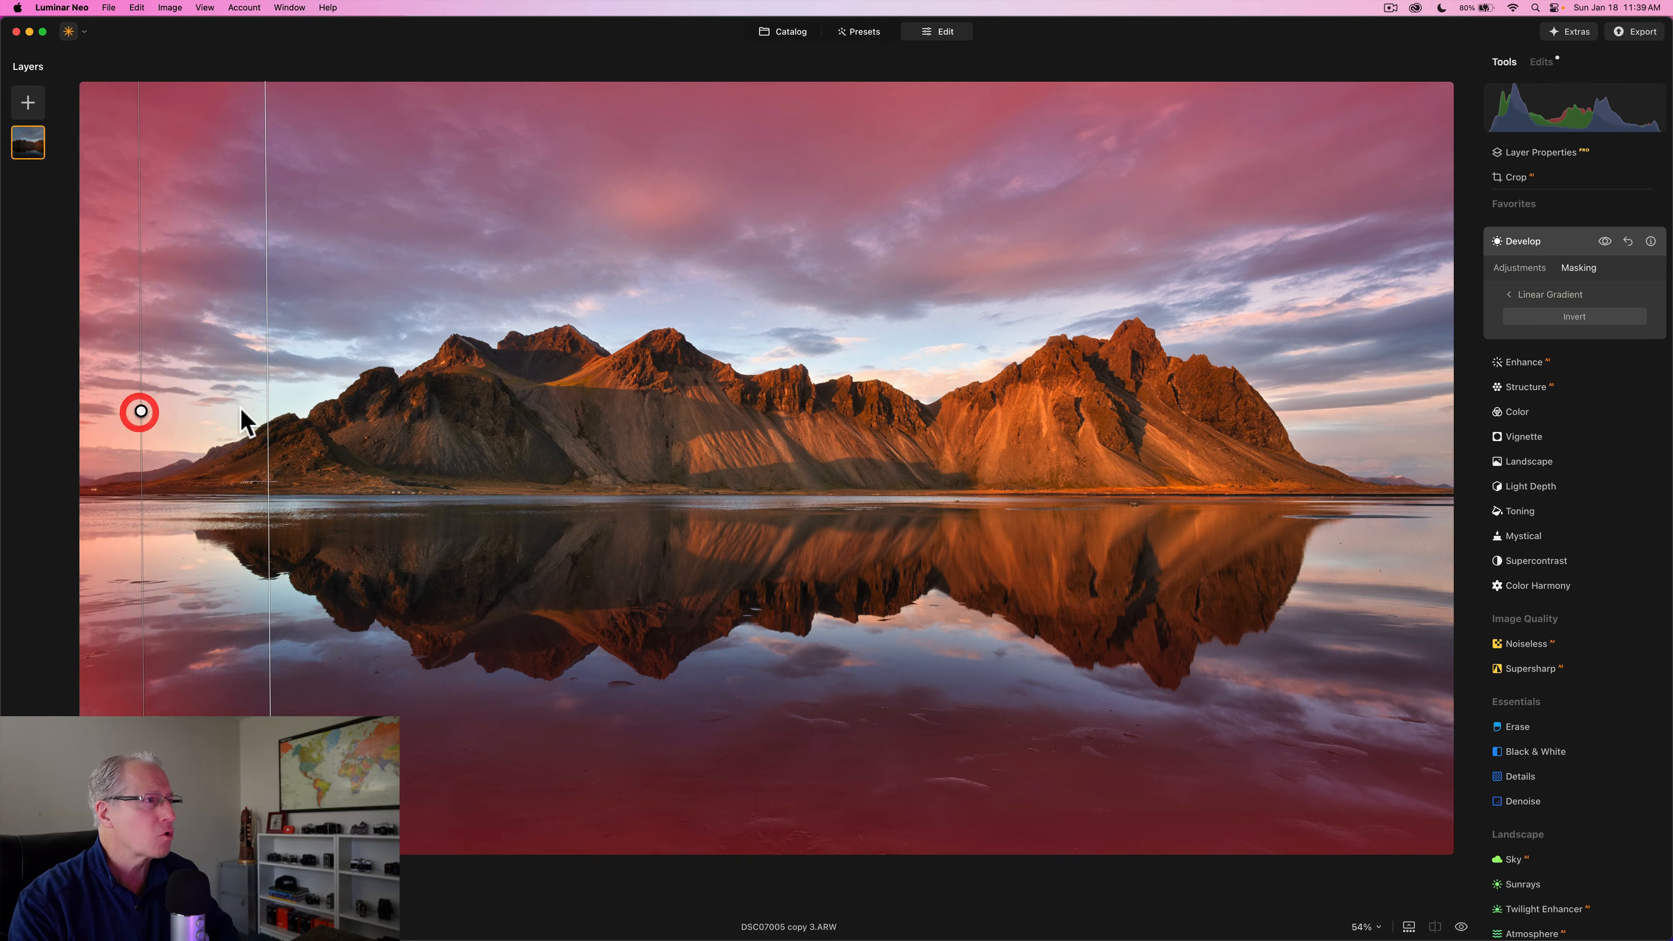
drag(265, 405, 284, 405)
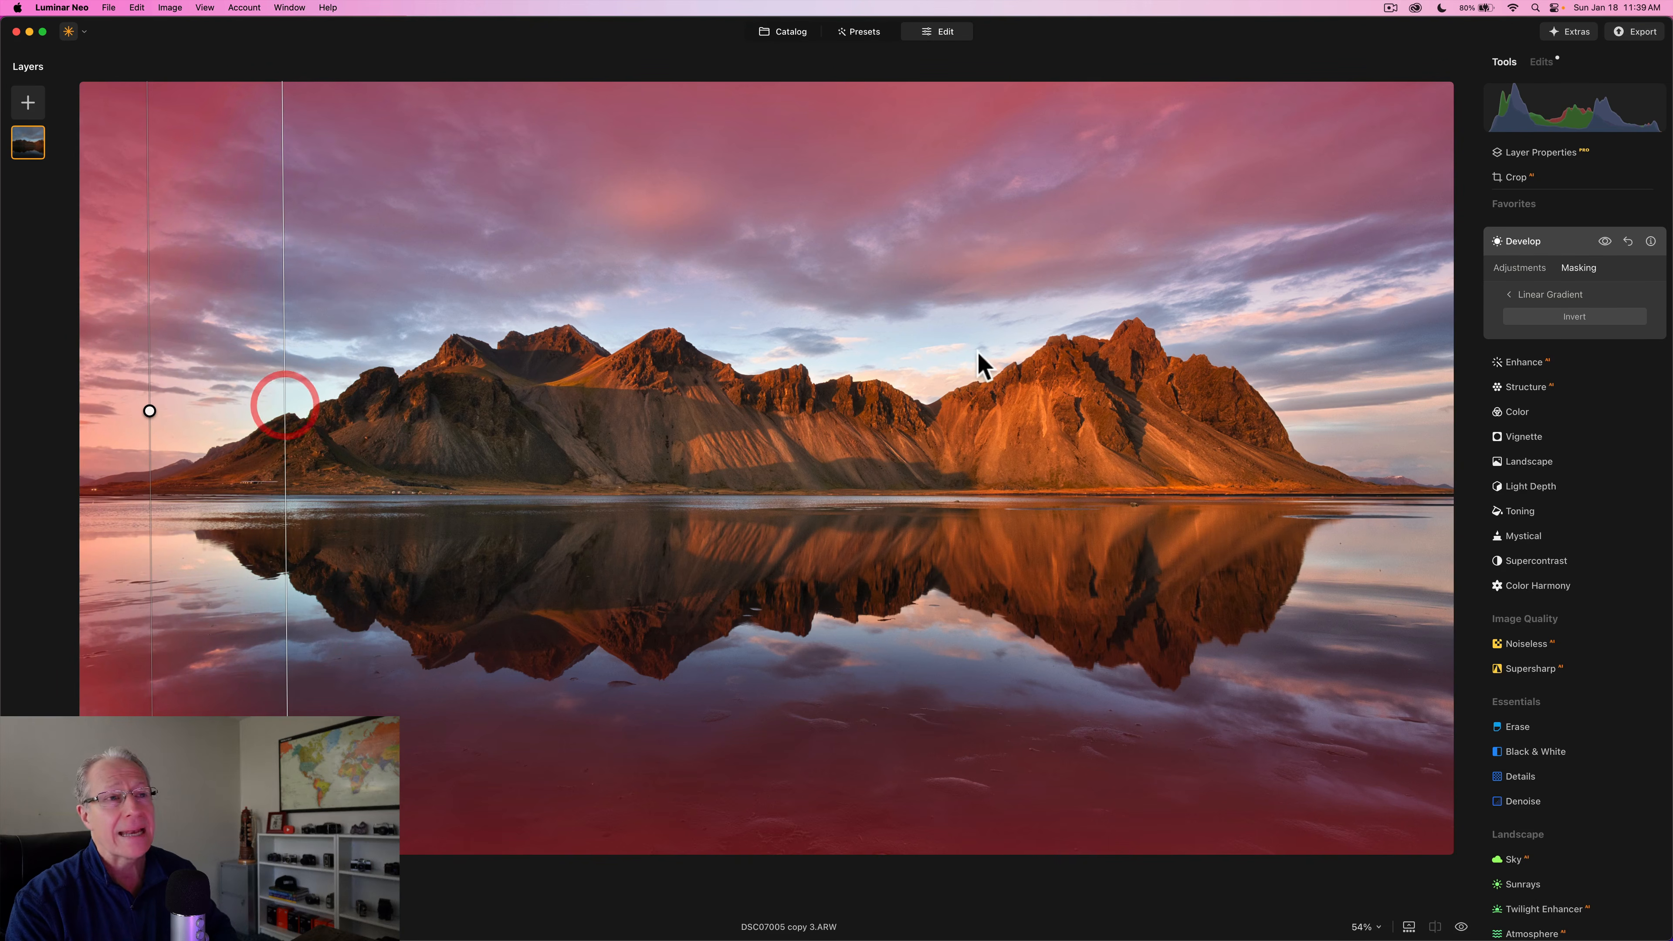
Add a linear gradient to Develop's mask along the photo's right side, straighten it and fade it out at the mountain's outer slope.
click(1510, 295)
click(1528, 317)
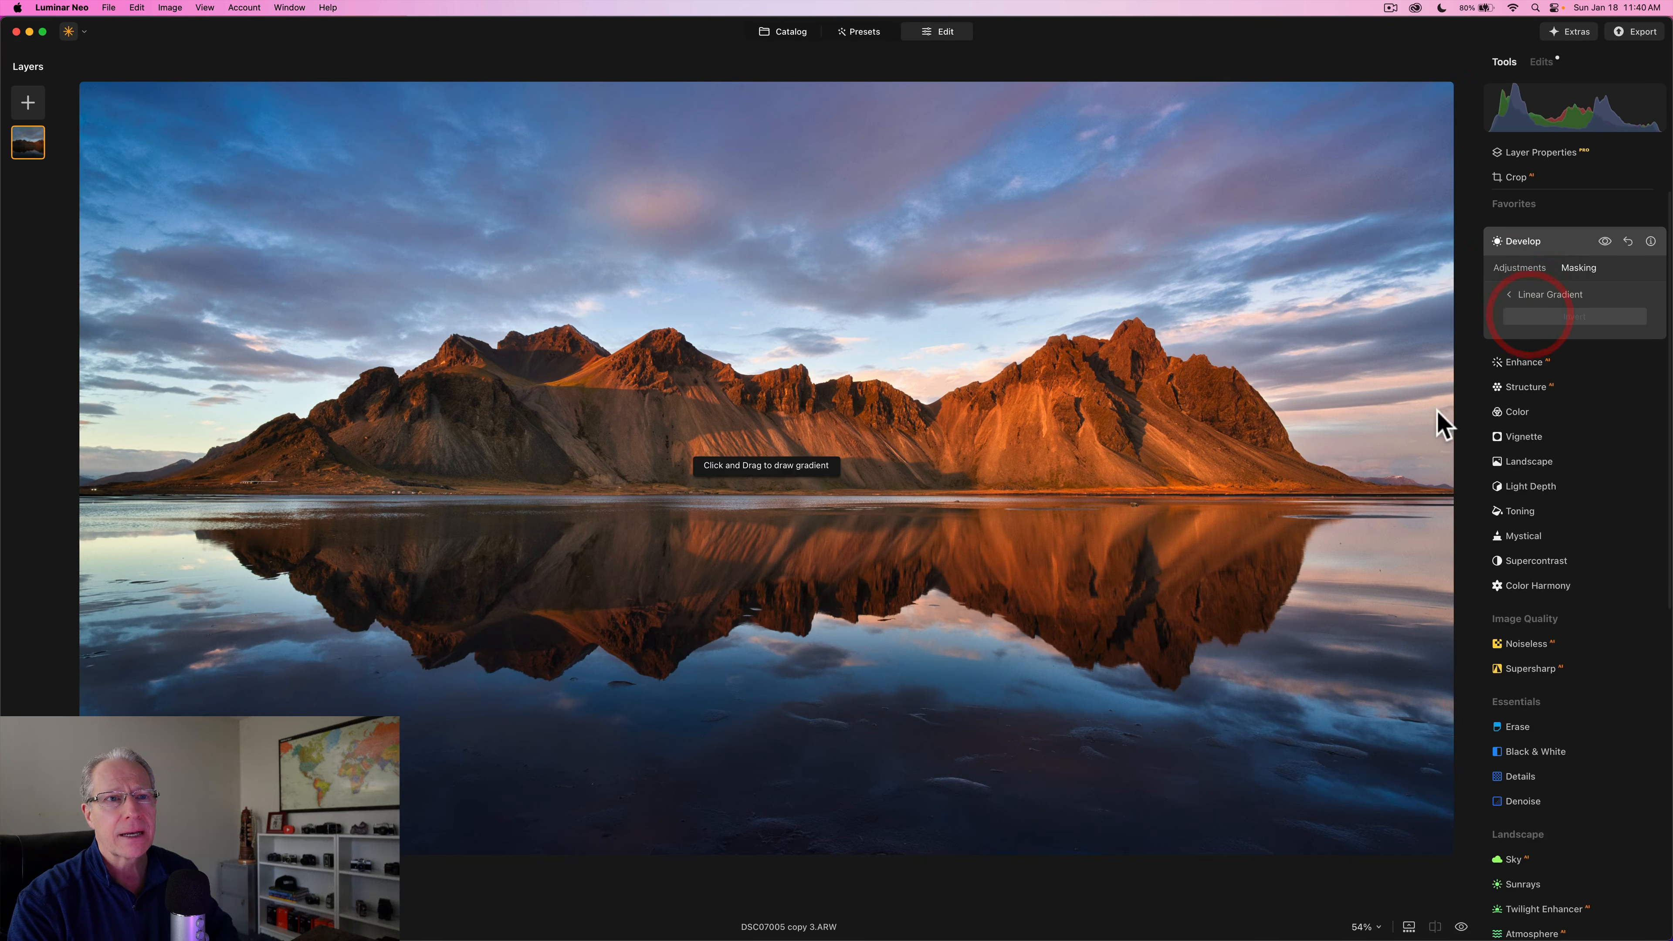
drag(1440, 426, 1216, 417)
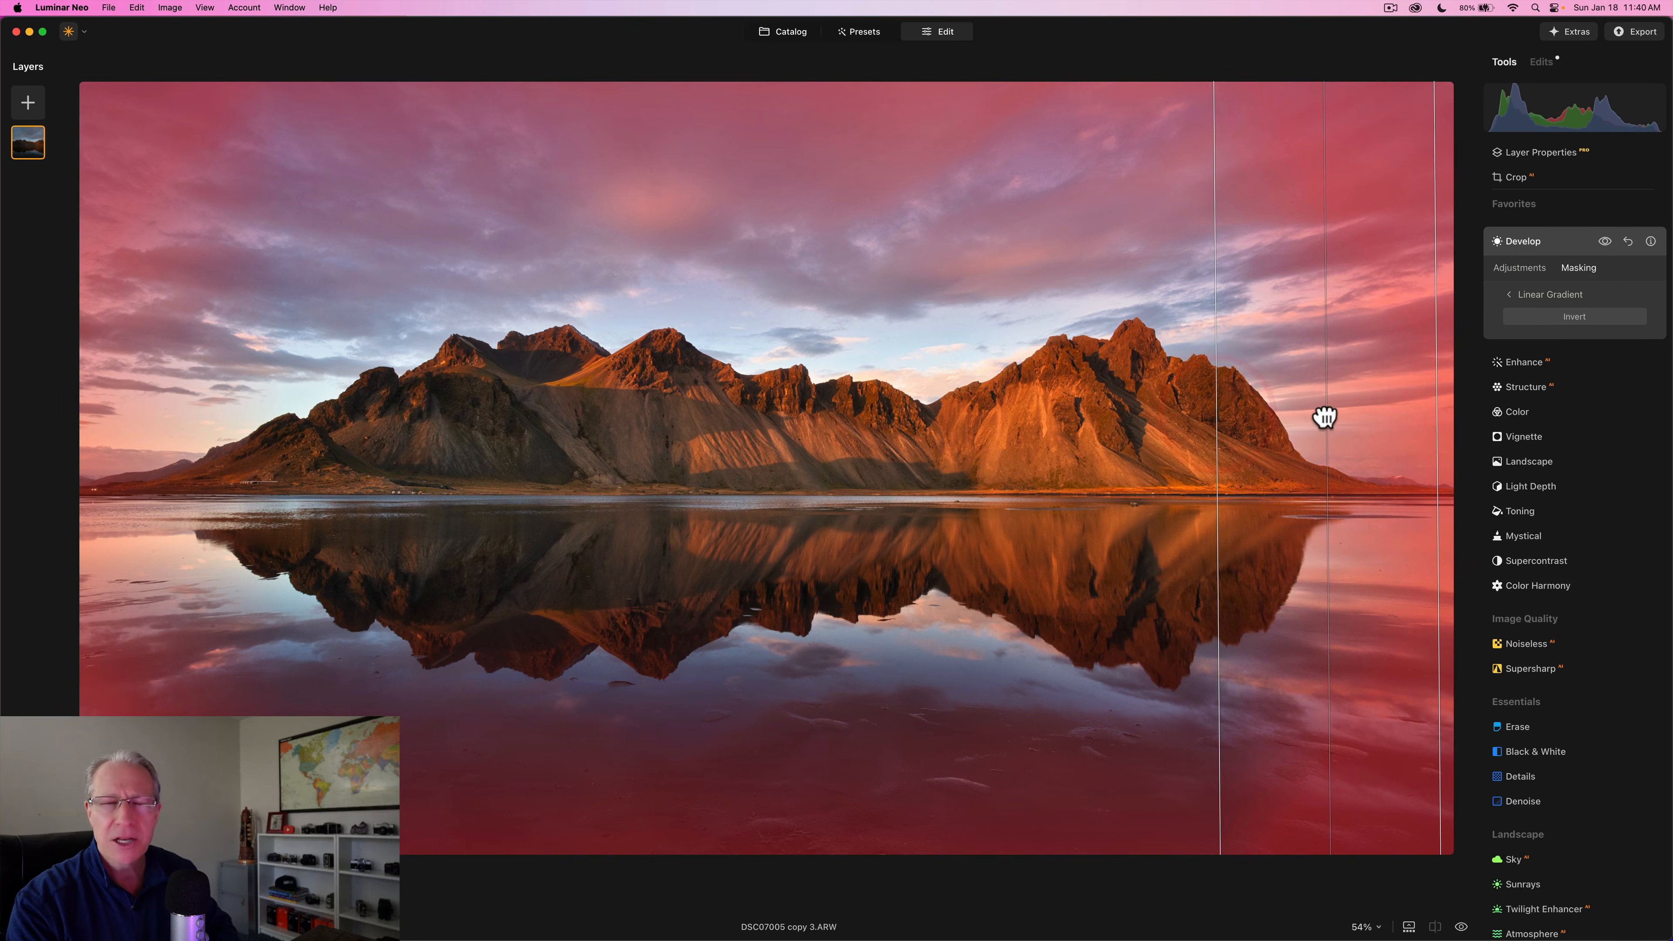
drag(1323, 414, 1423, 399)
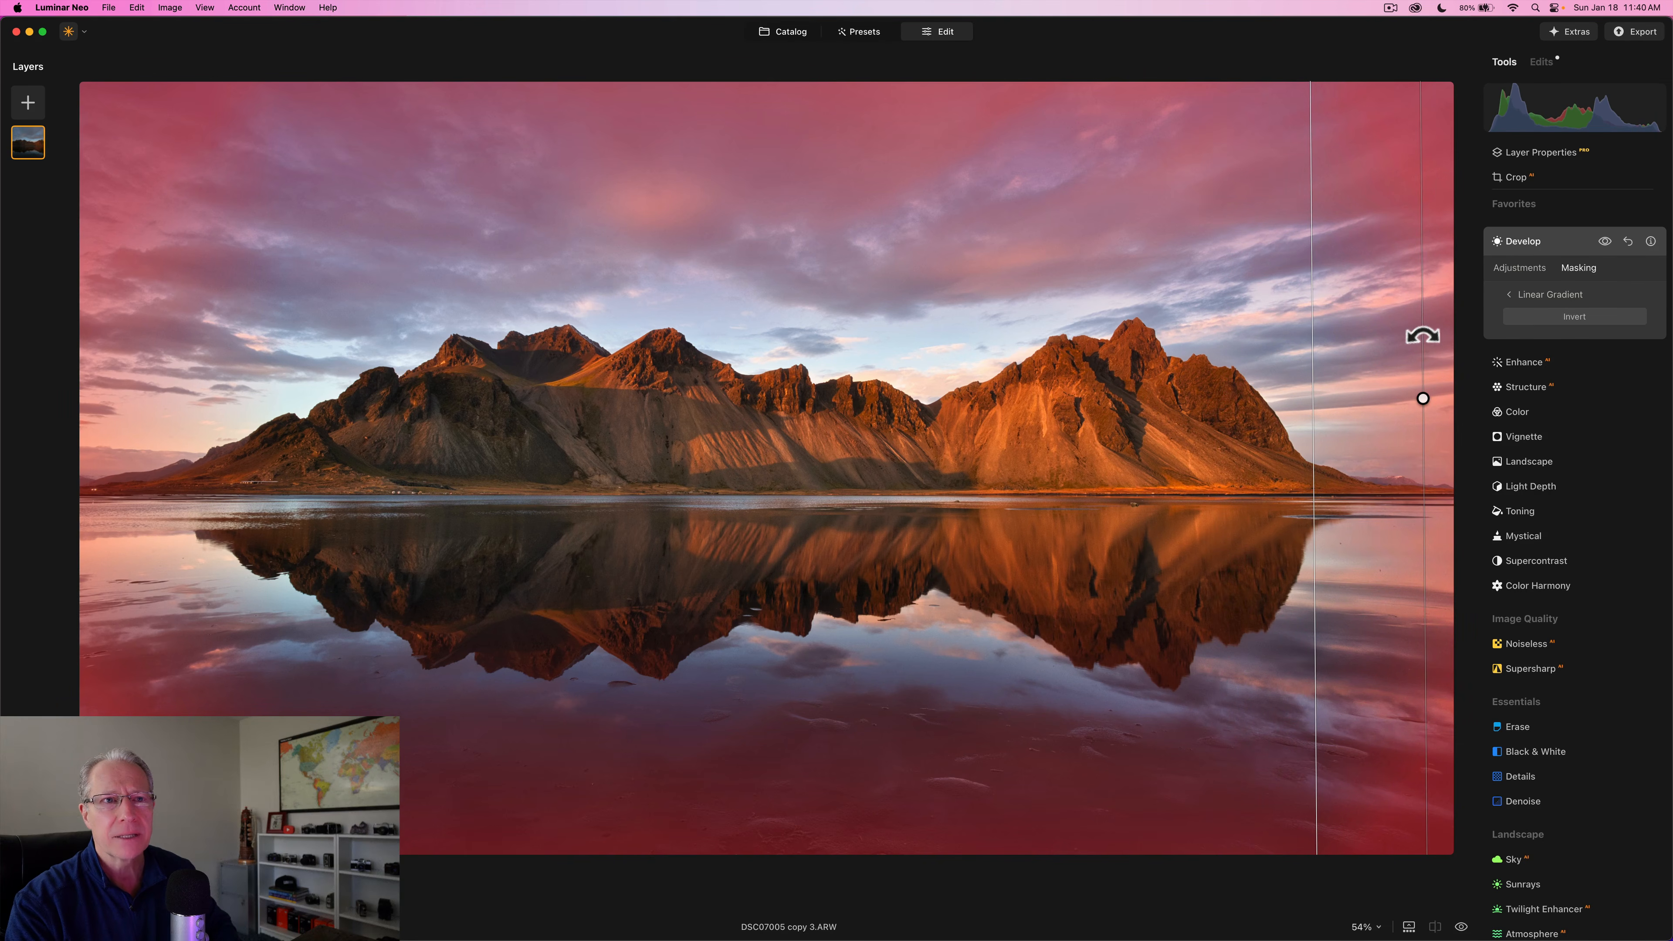
drag(1422, 336, 1423, 335)
drag(1312, 383, 1308, 382)
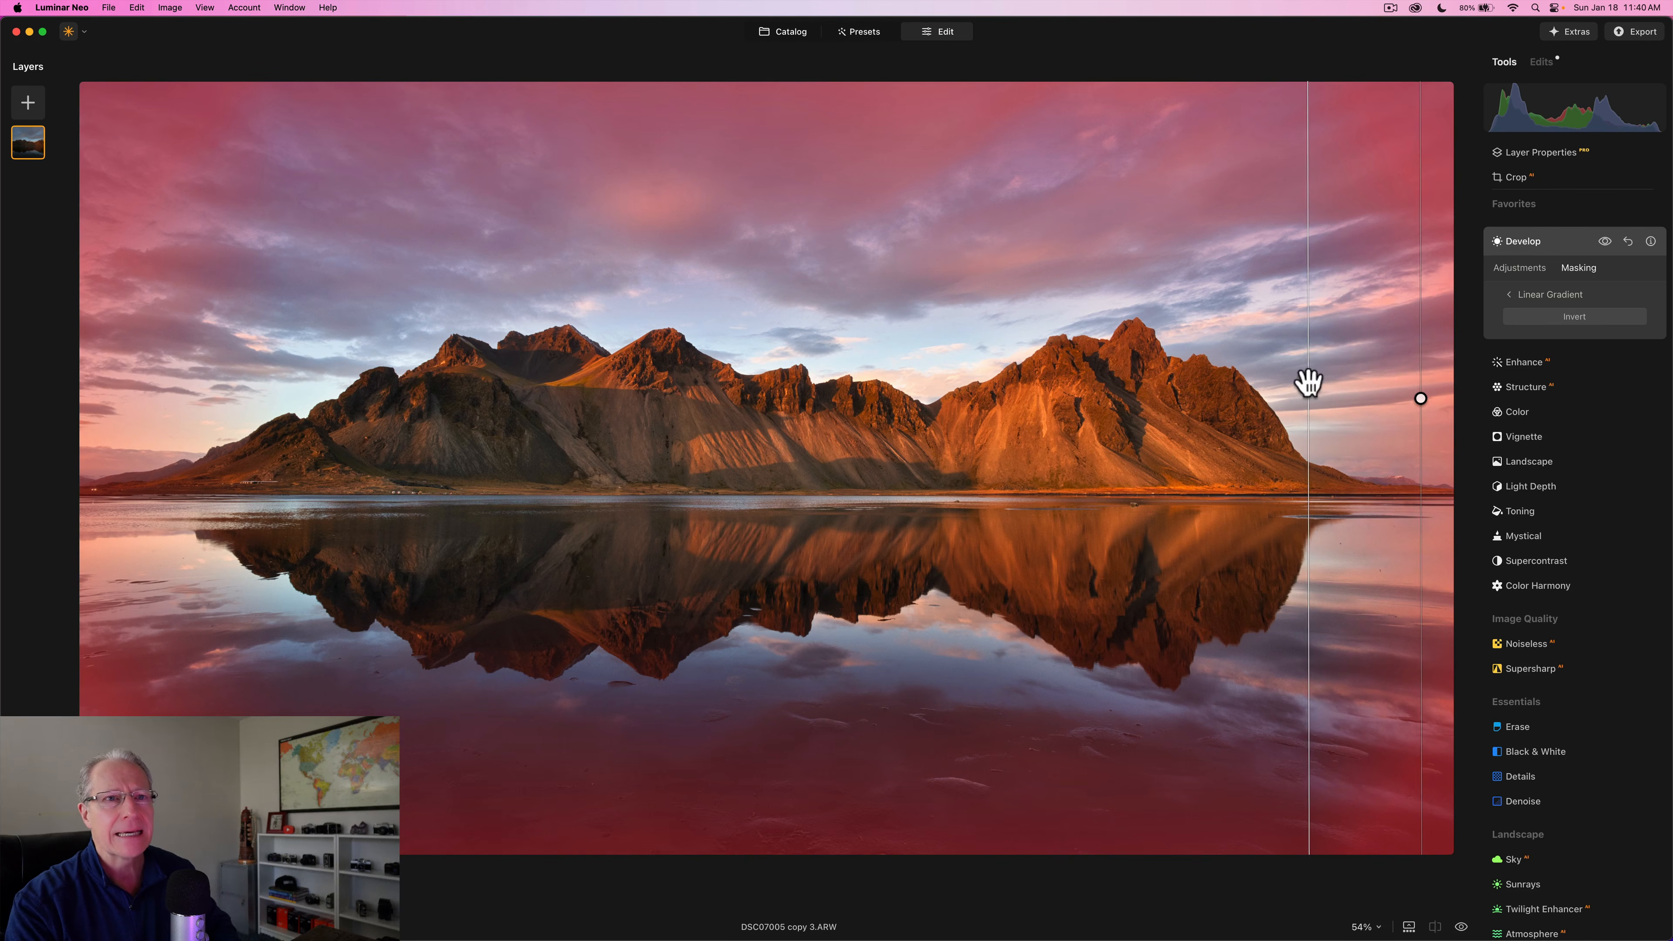
Set Develop's Exposure to -0.34 and compare the photo with and without the masked edge darkening.
click(1516, 270)
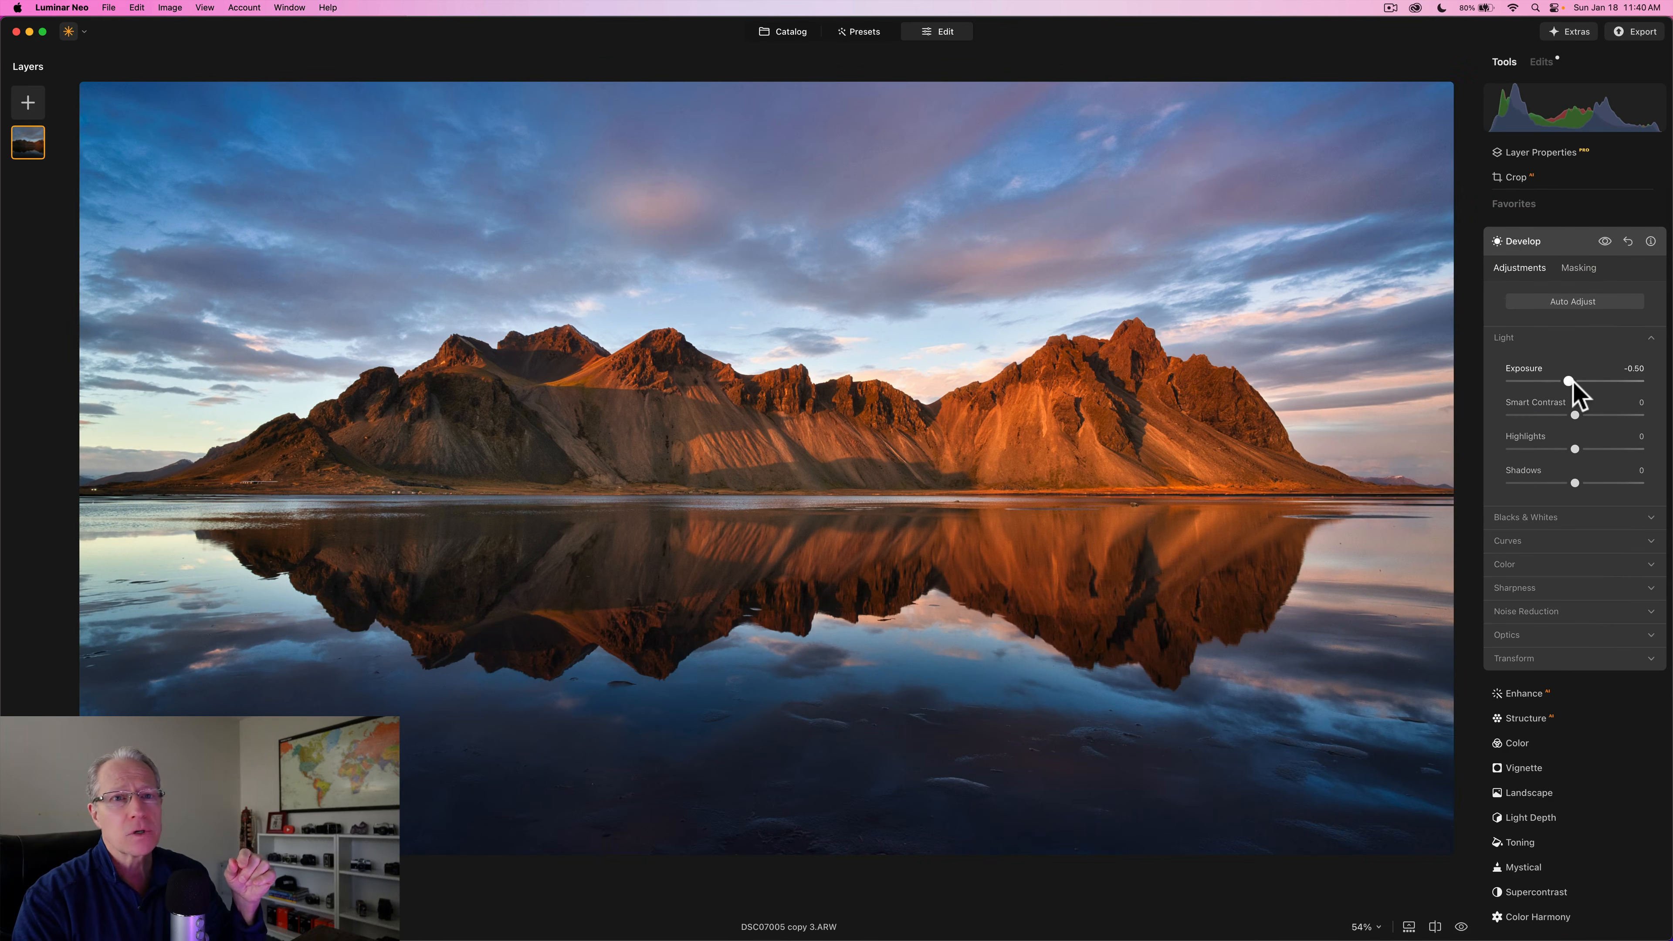
mouse_move(1572, 382)
mouse_down()
mouse_move(1550, 382)
mouse_move(1575, 384)
mouse_up()
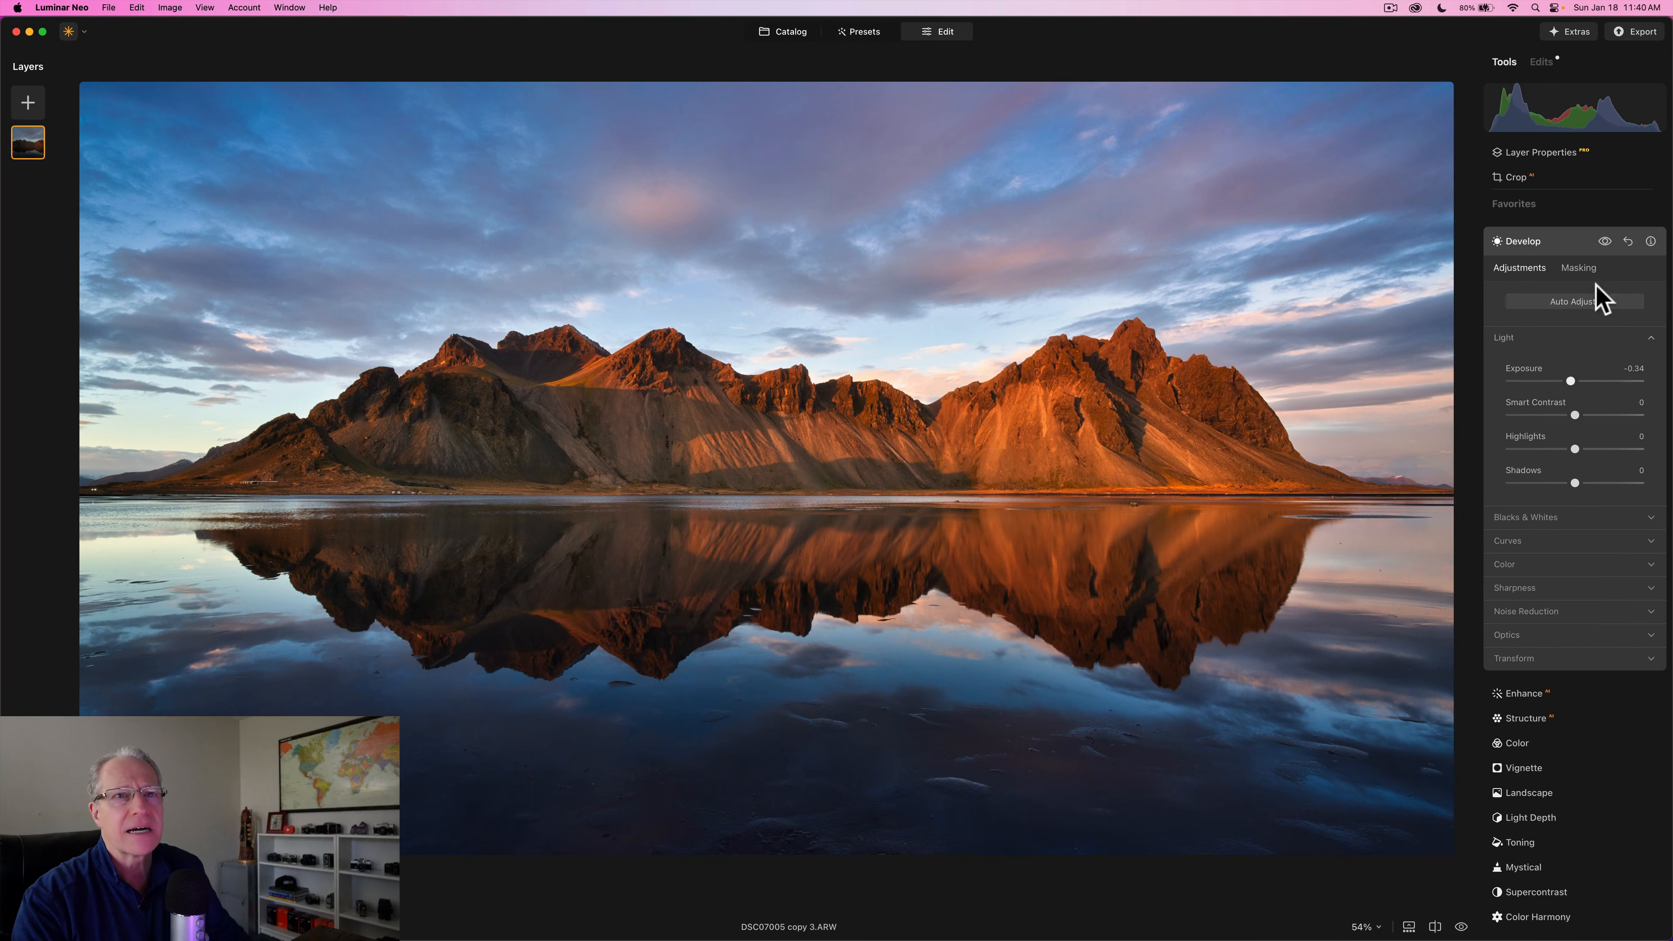
click(1604, 241)
click(1604, 242)
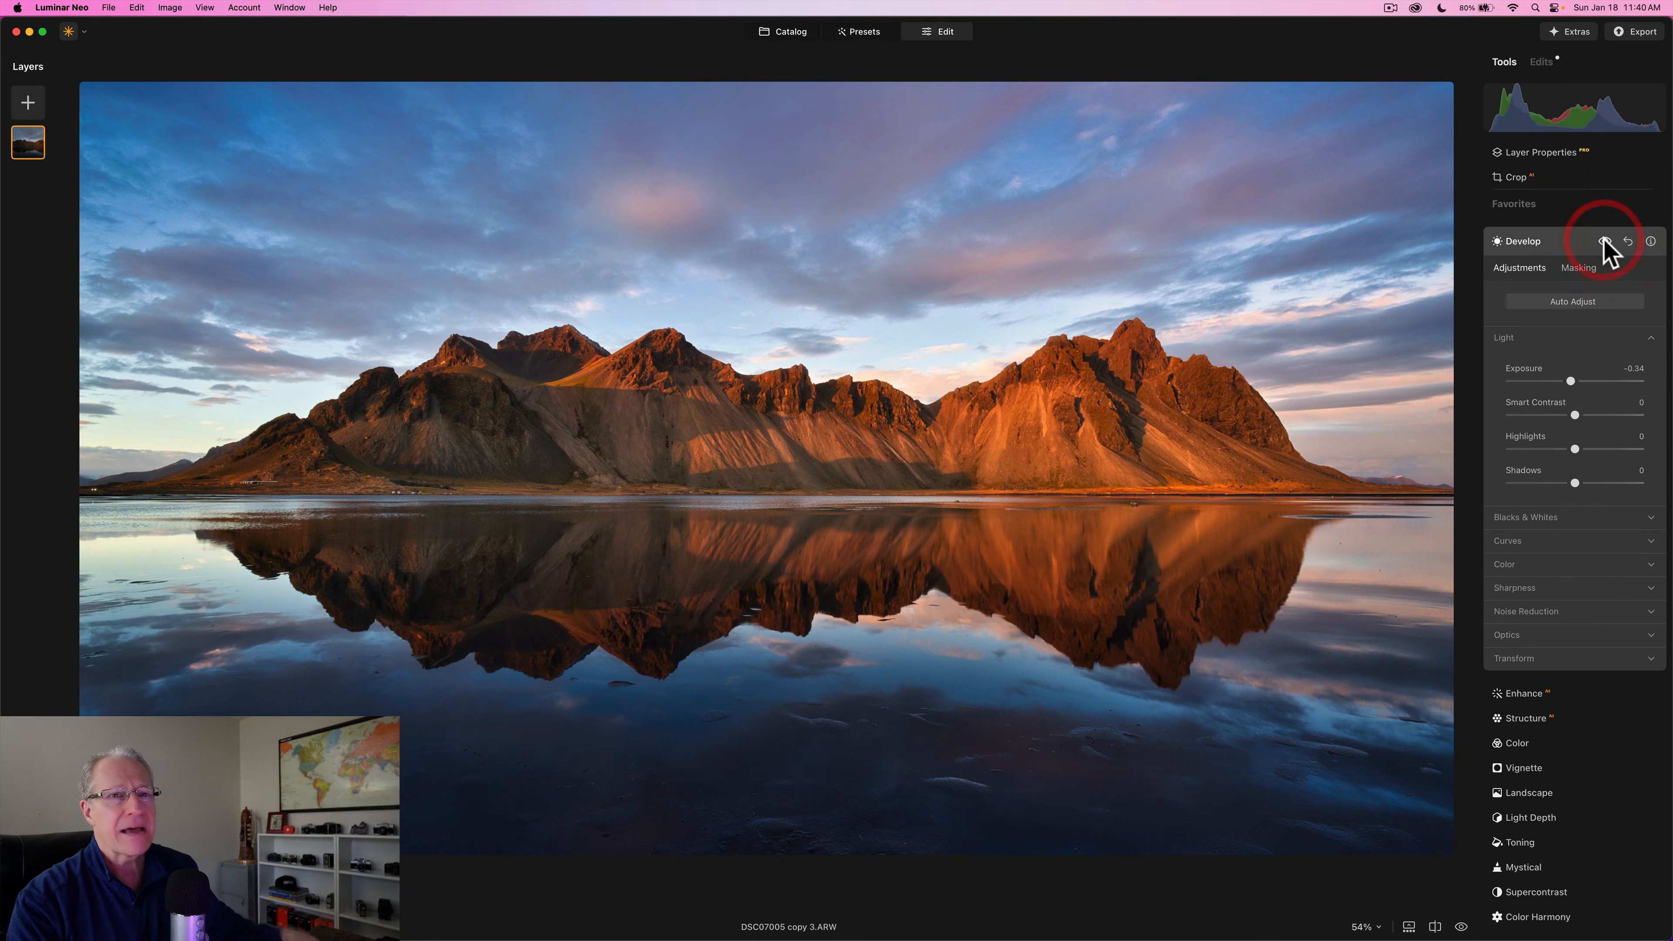
click(1562, 242)
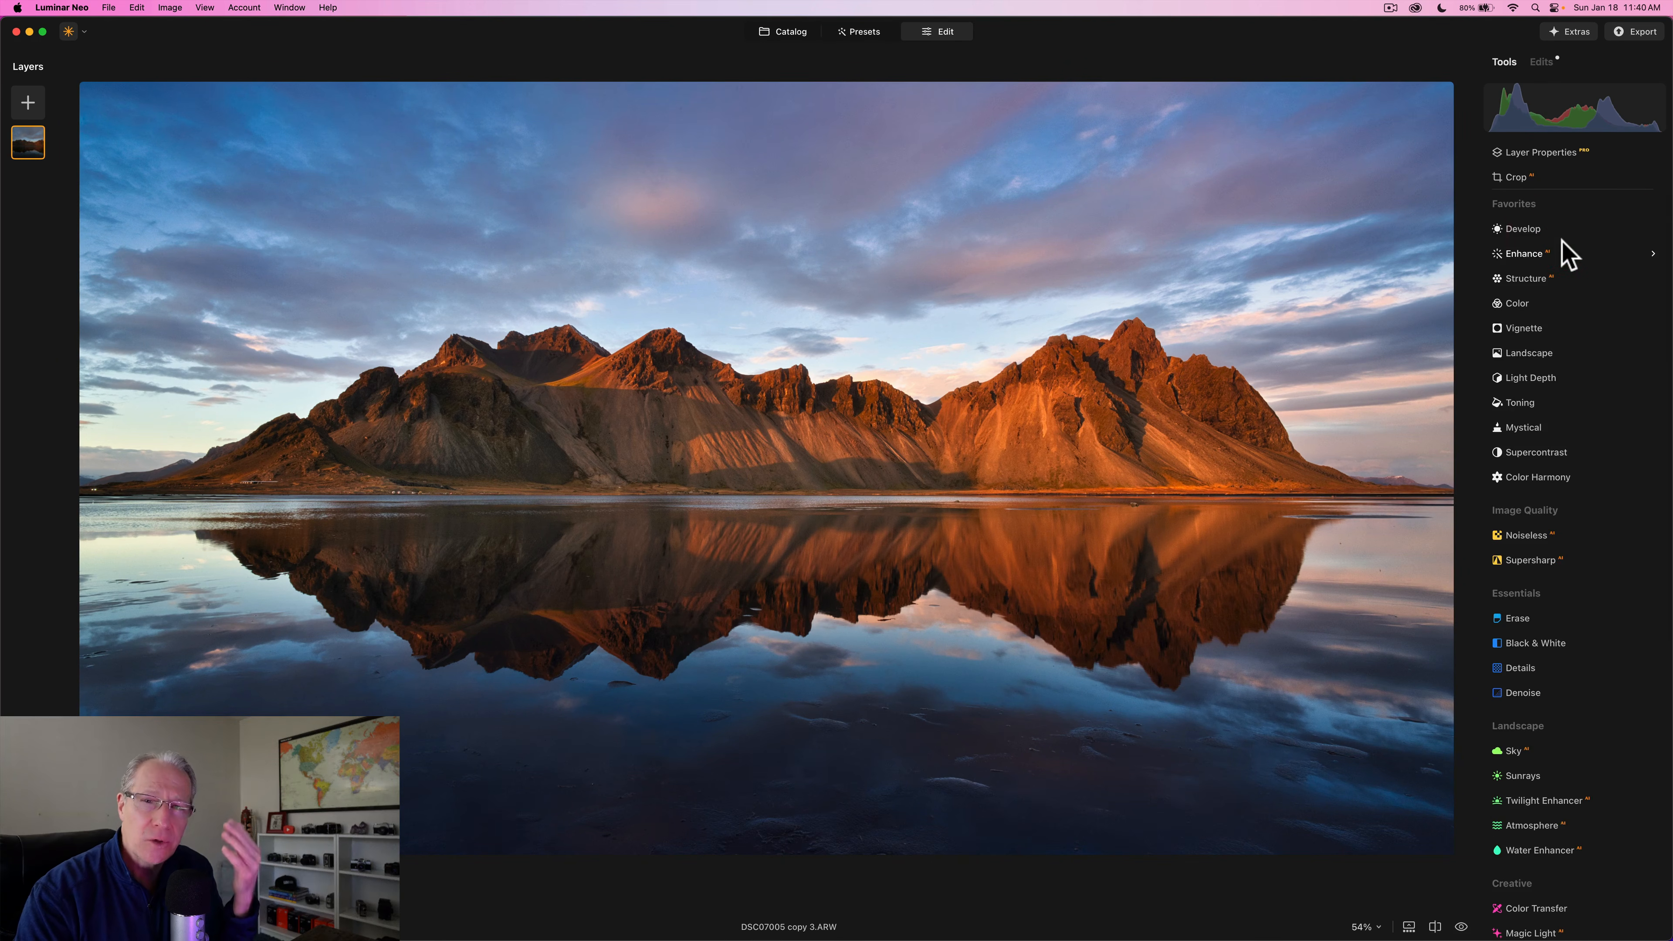